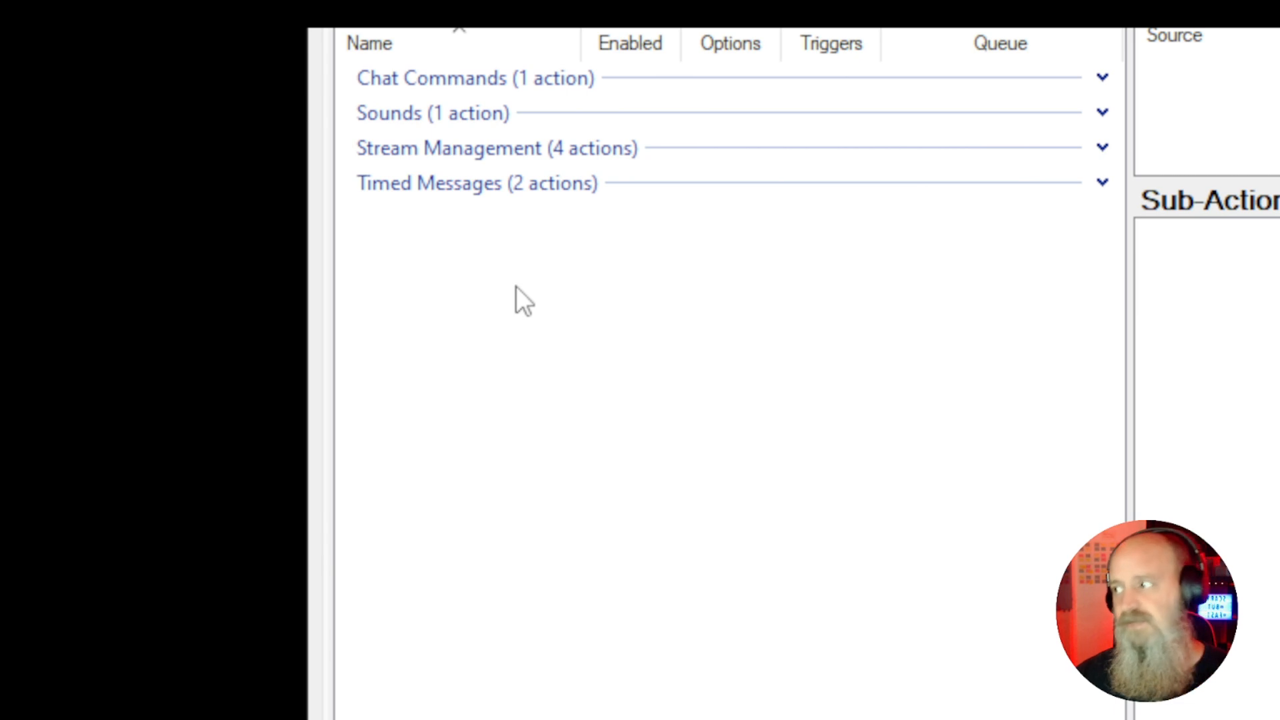
Create a new action named "SO Set Up" in the Moderation group
right_click(491, 294)
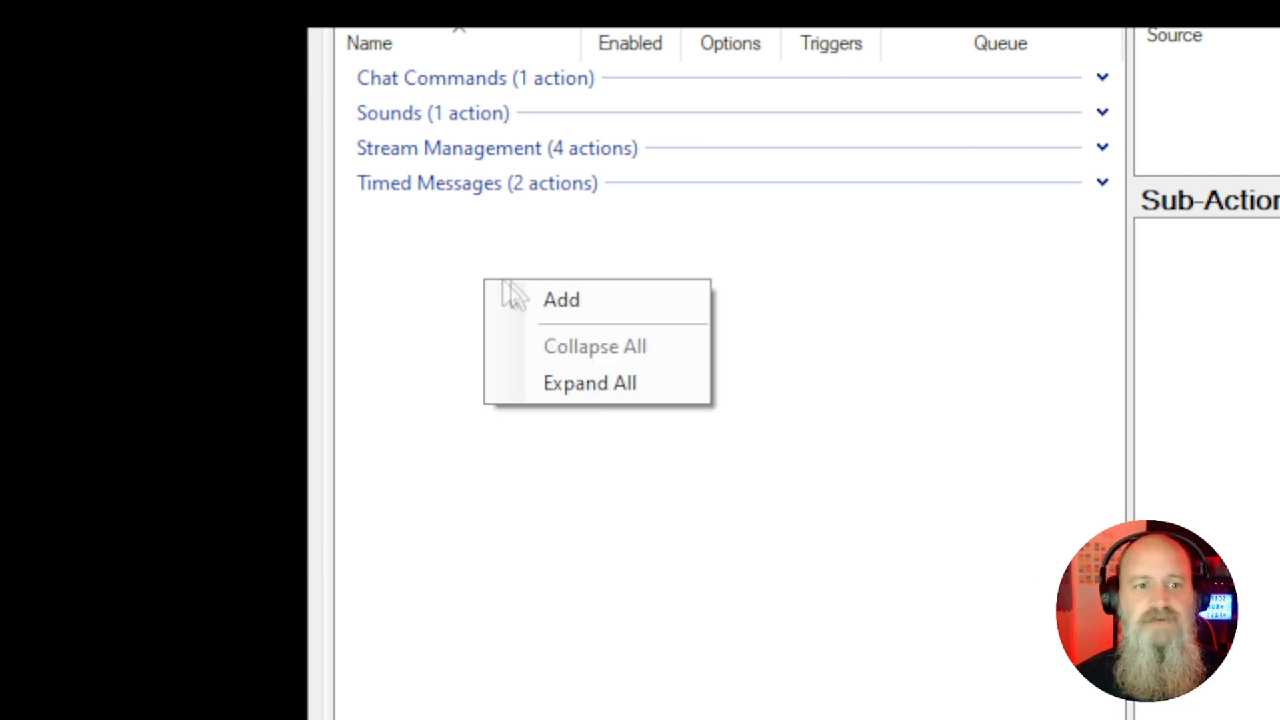
click(587, 298)
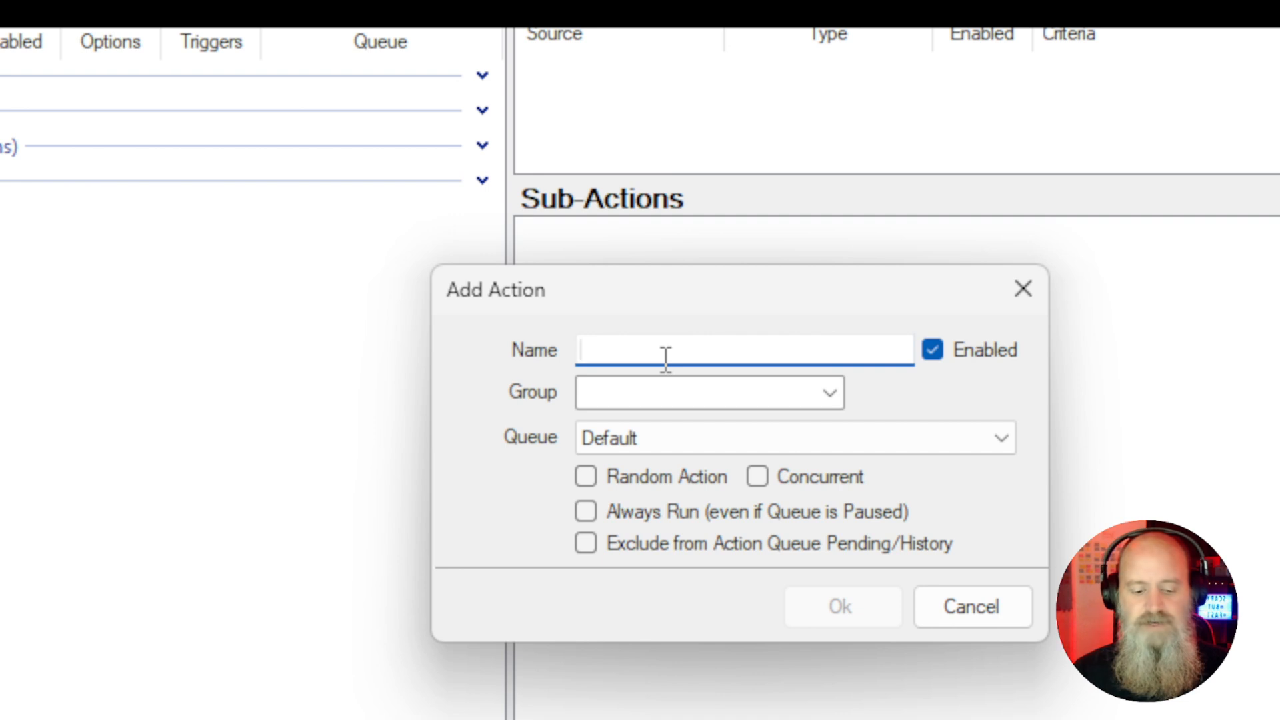
text(SO )
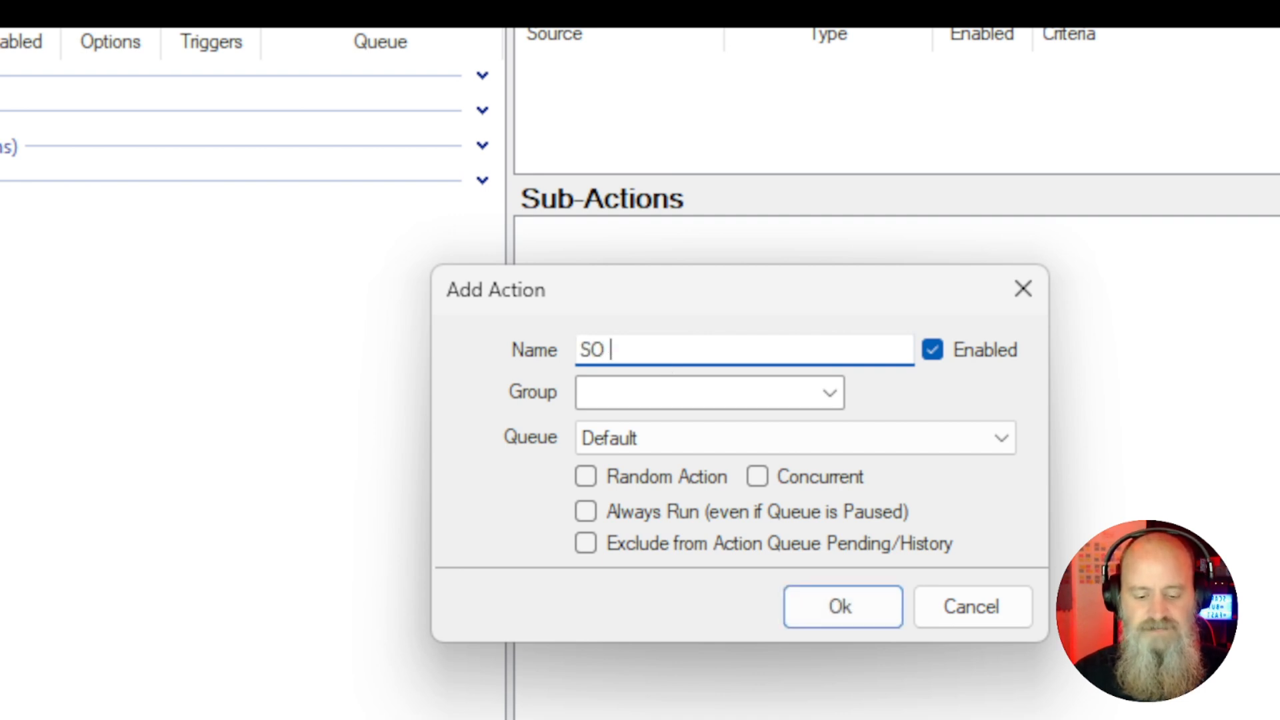
text(Set Up)
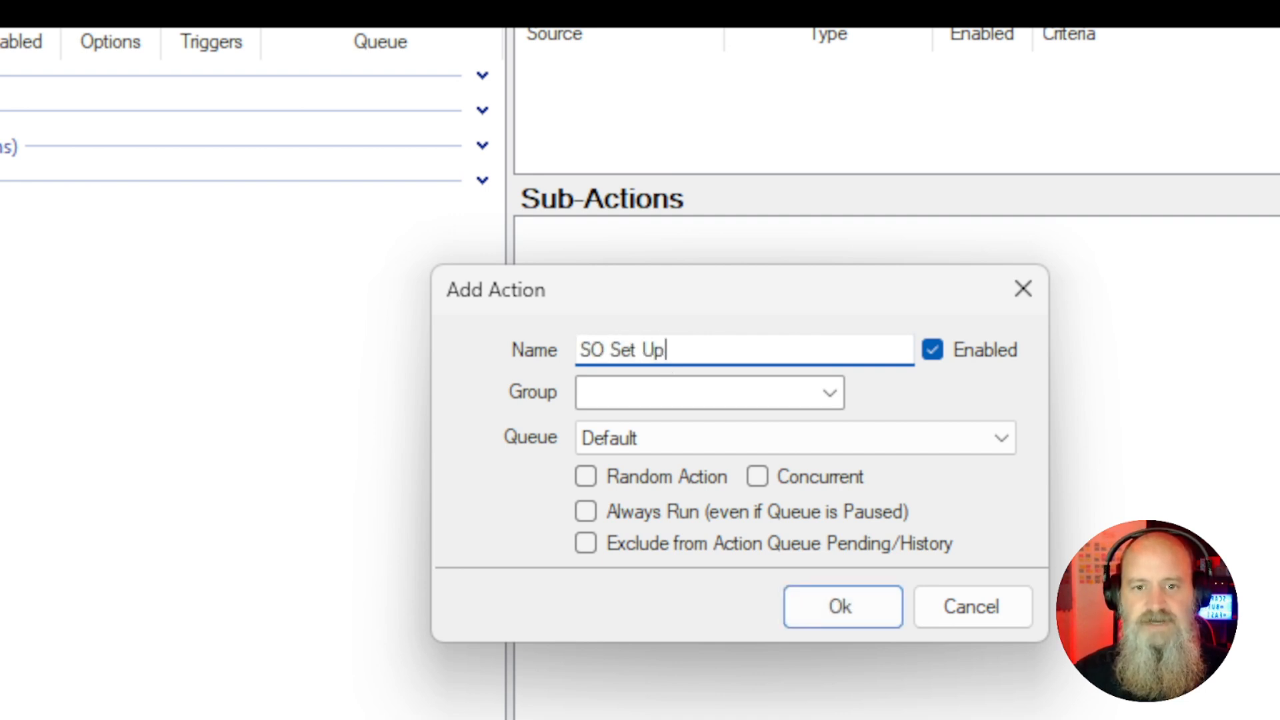
click(675, 387)
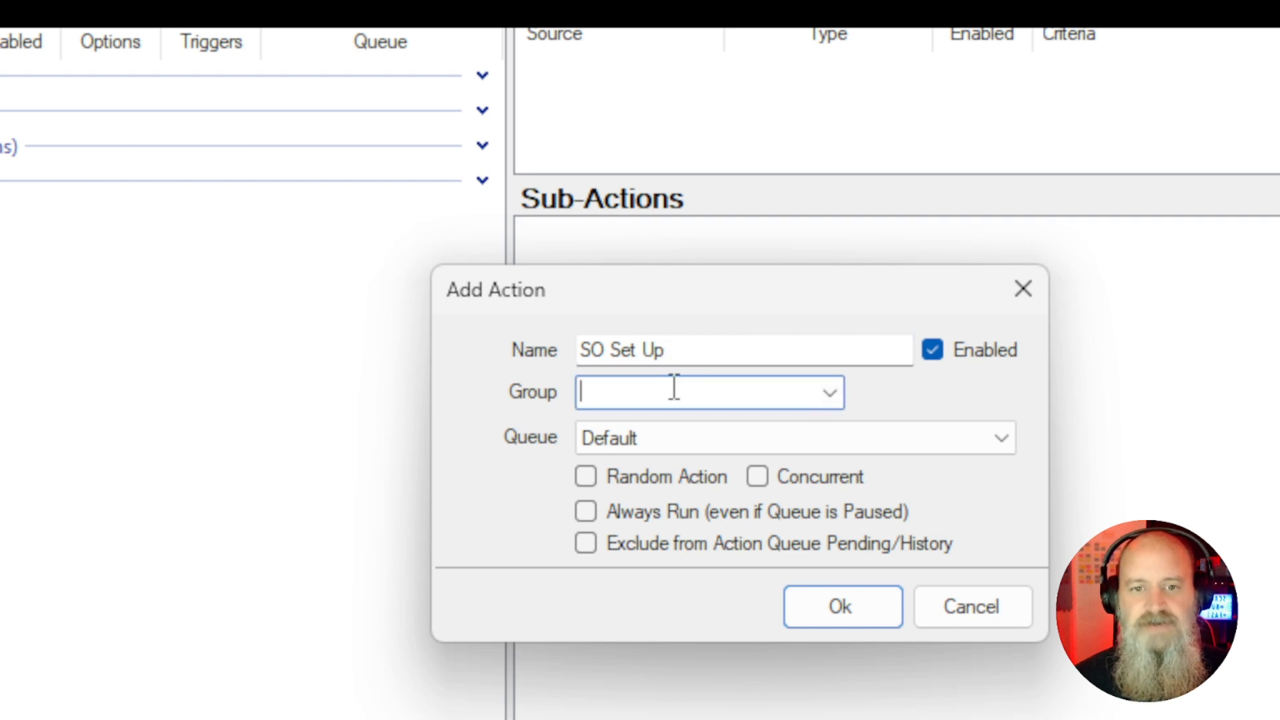
text(Moderation)
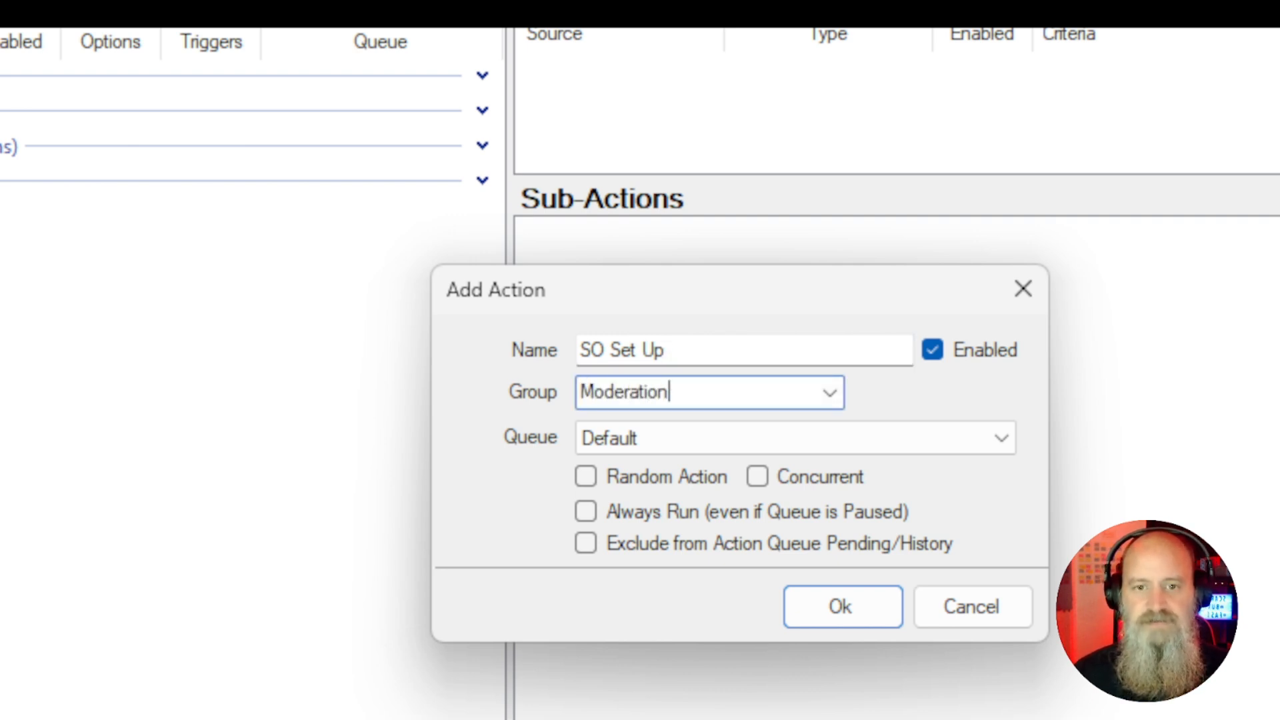
click(834, 612)
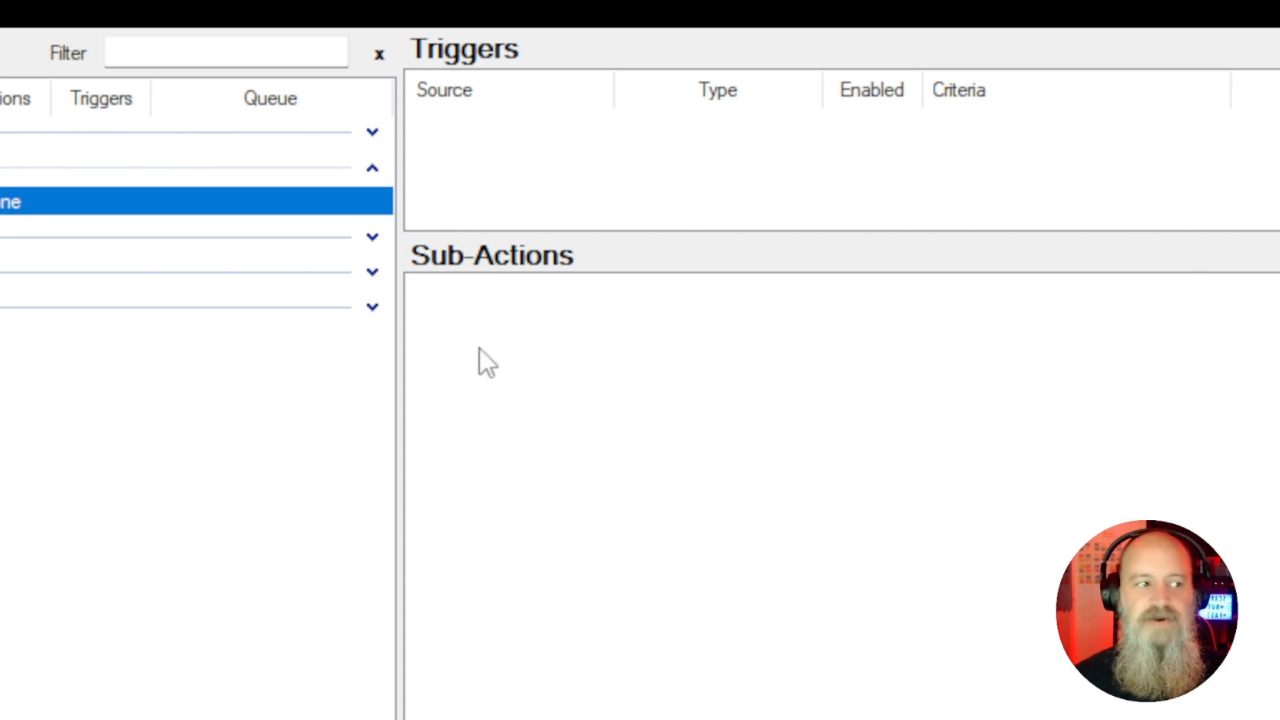
Add a Global (Set) sub-action to the action, keeping the Global destination with Persisted enabled
right_click(479, 347)
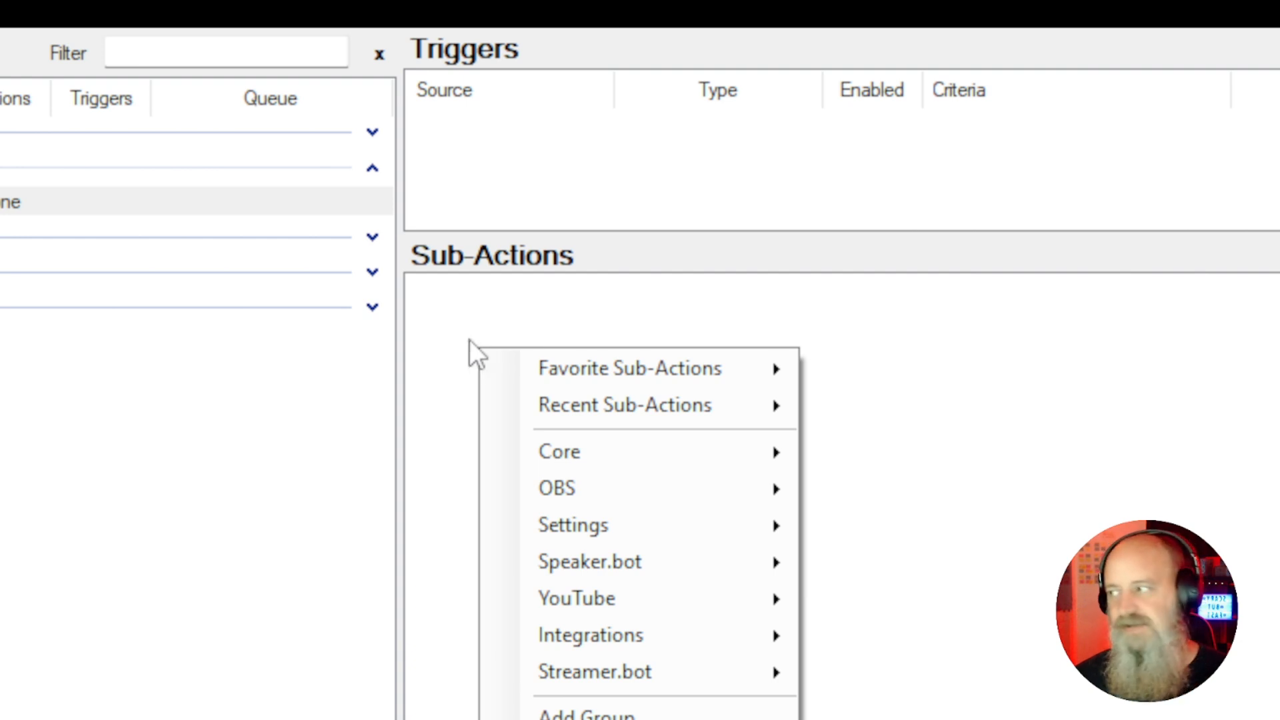
mouse_move(563, 459)
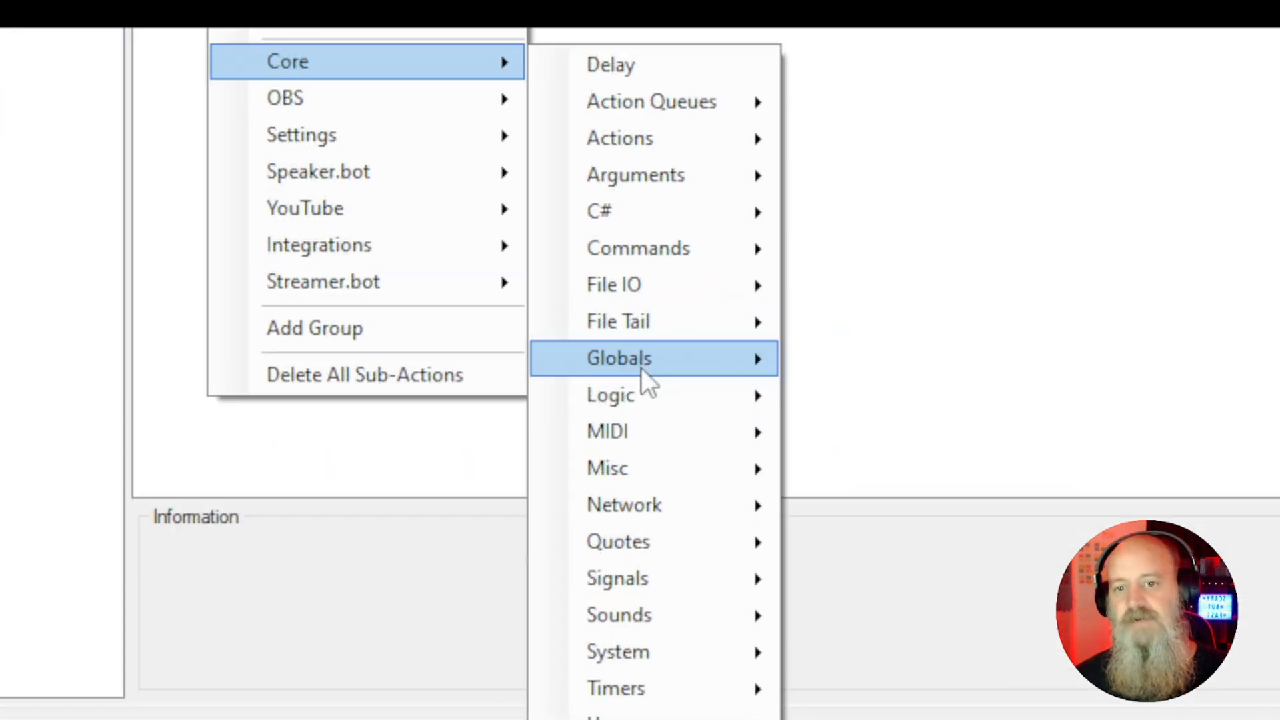
mouse_move(913, 719)
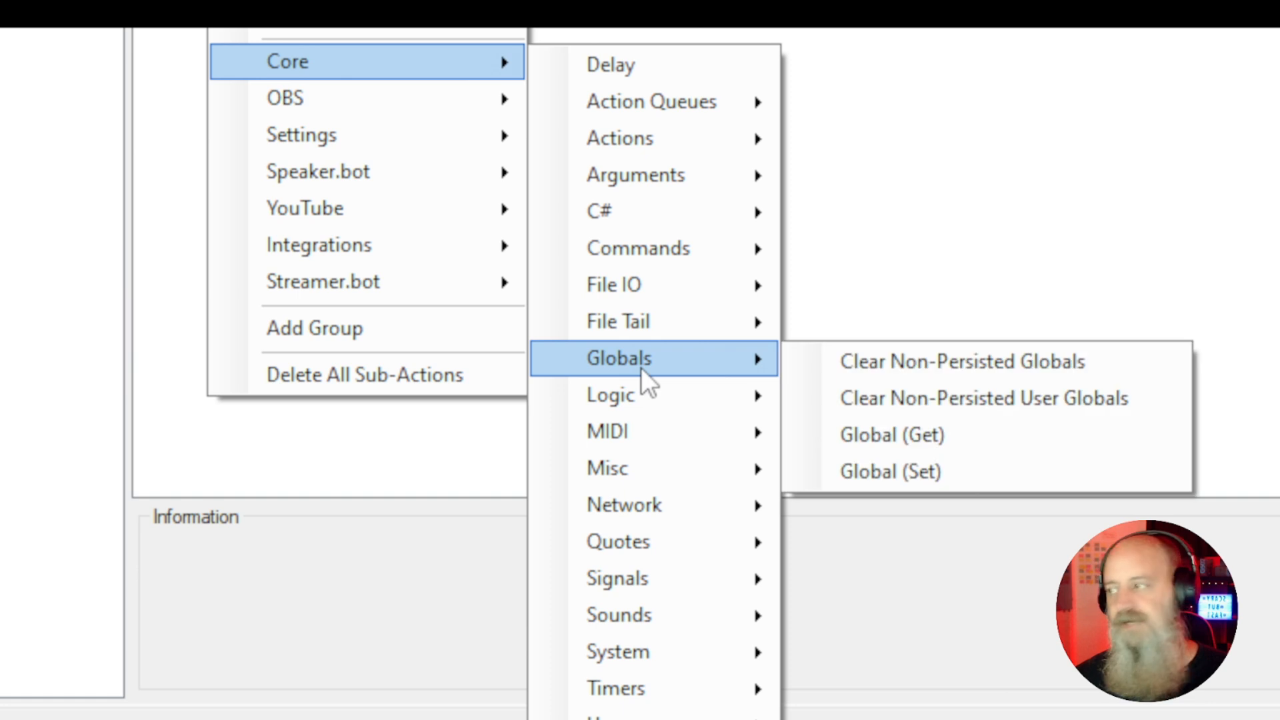
click(894, 469)
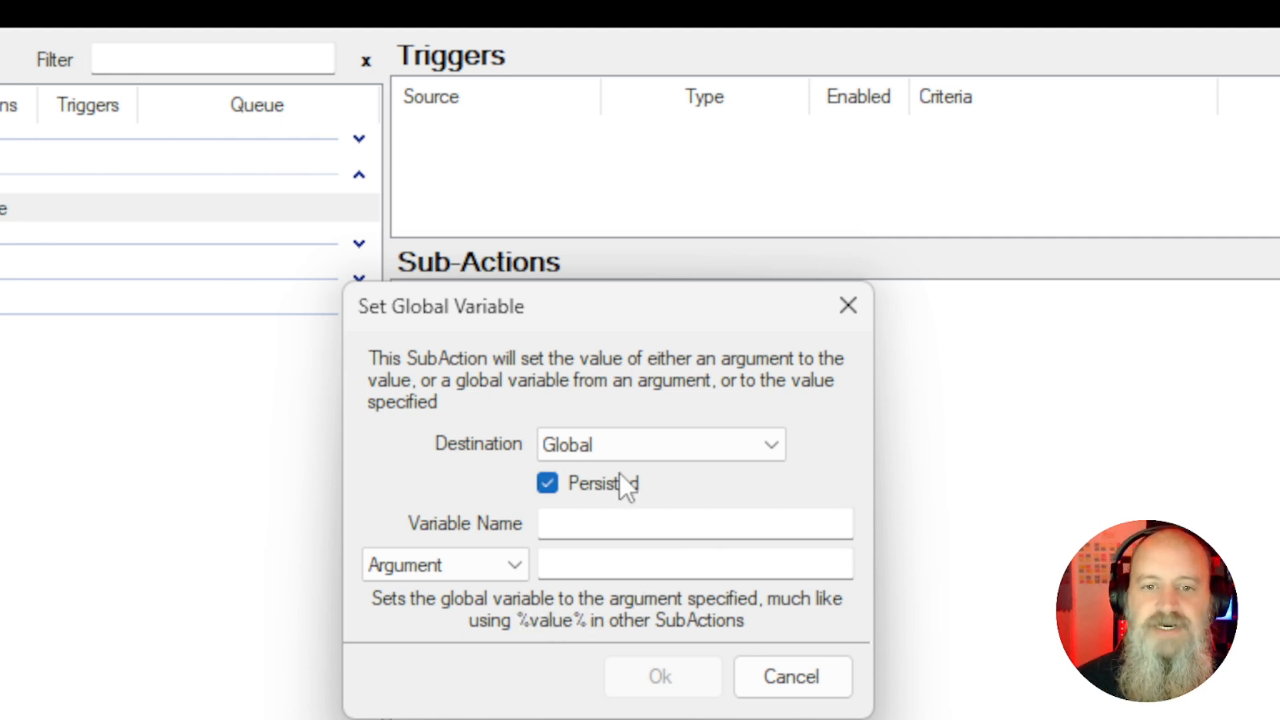
click(619, 444)
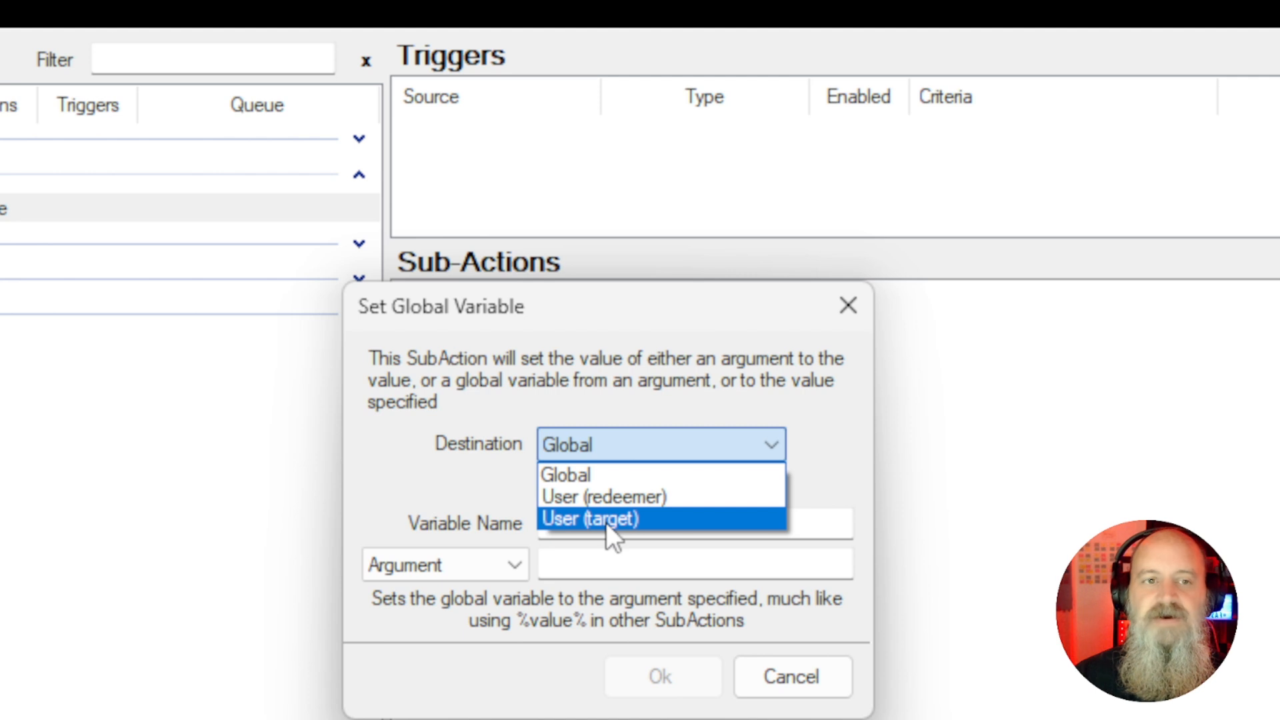
click(591, 479)
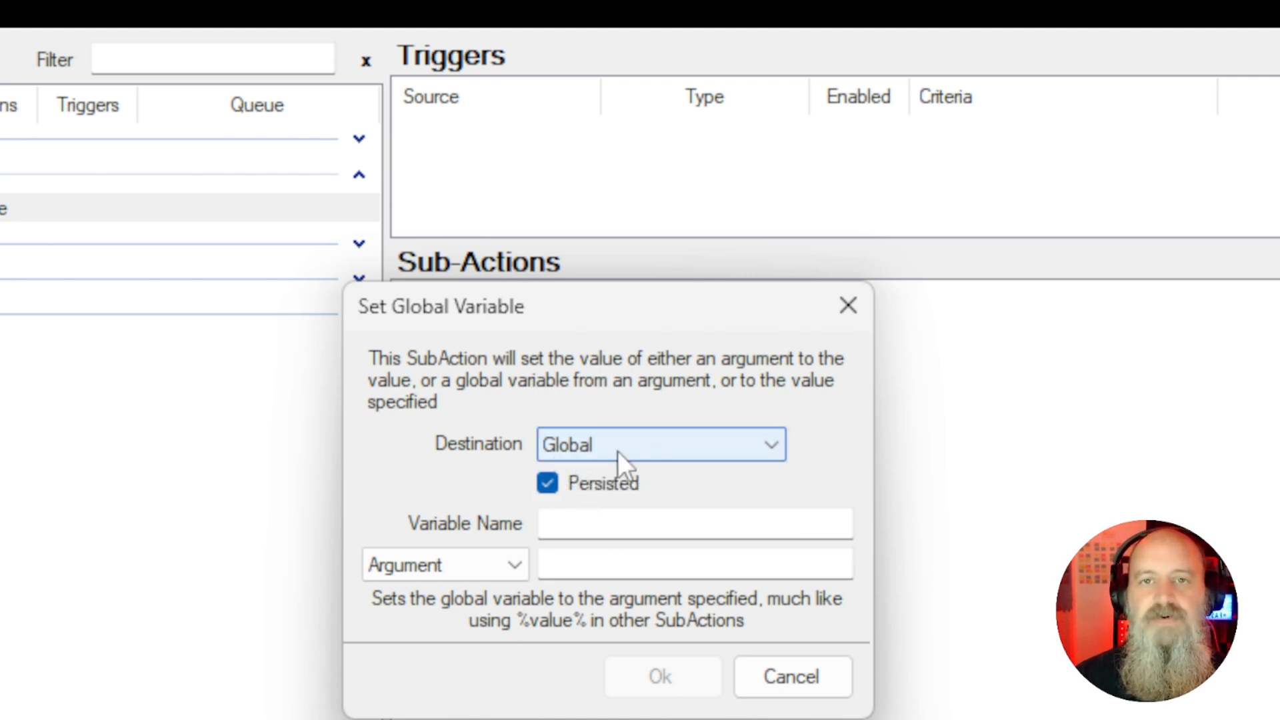
mouse_move(576, 493)
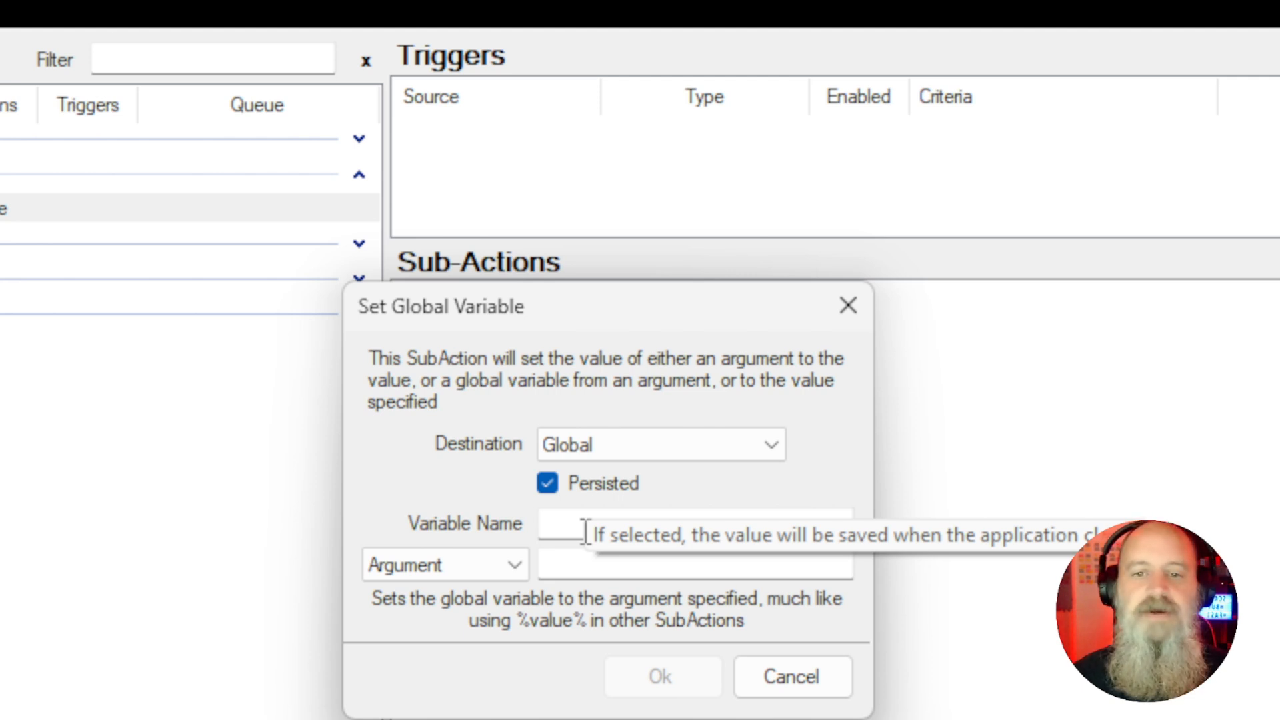
Set the global variable name to %user%xuser and its source argument to user
click(584, 531)
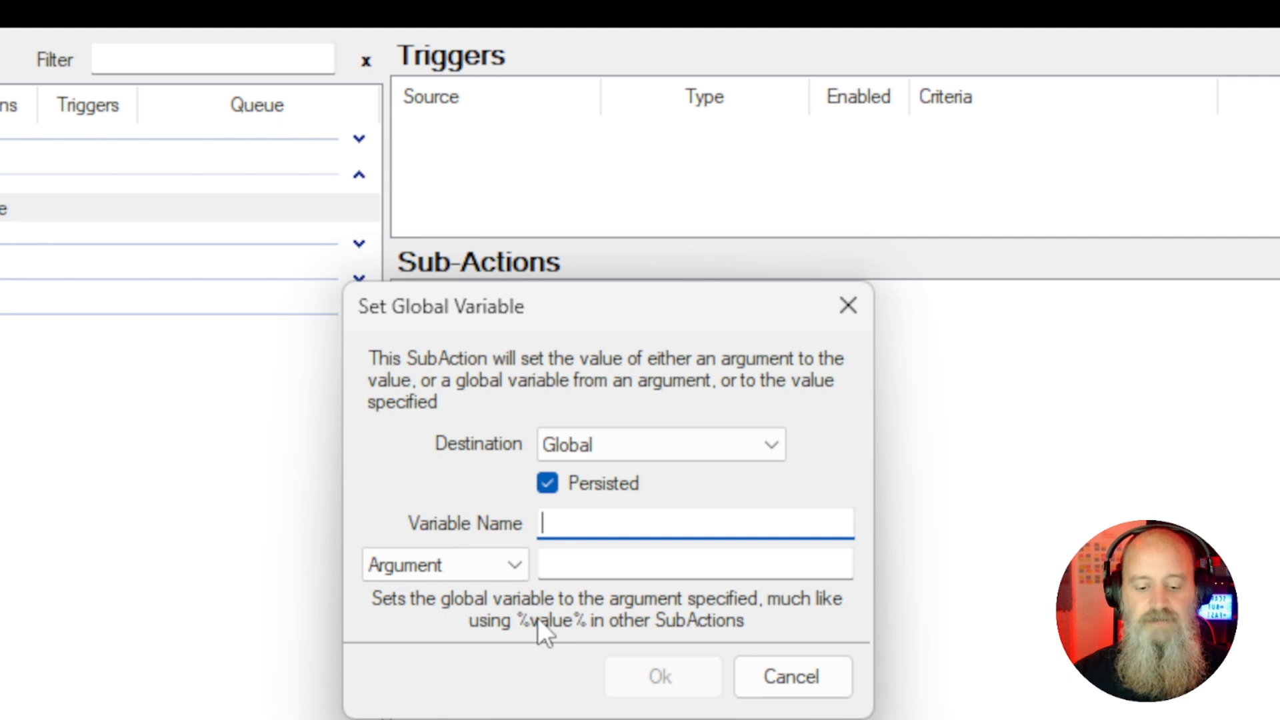
text(%)
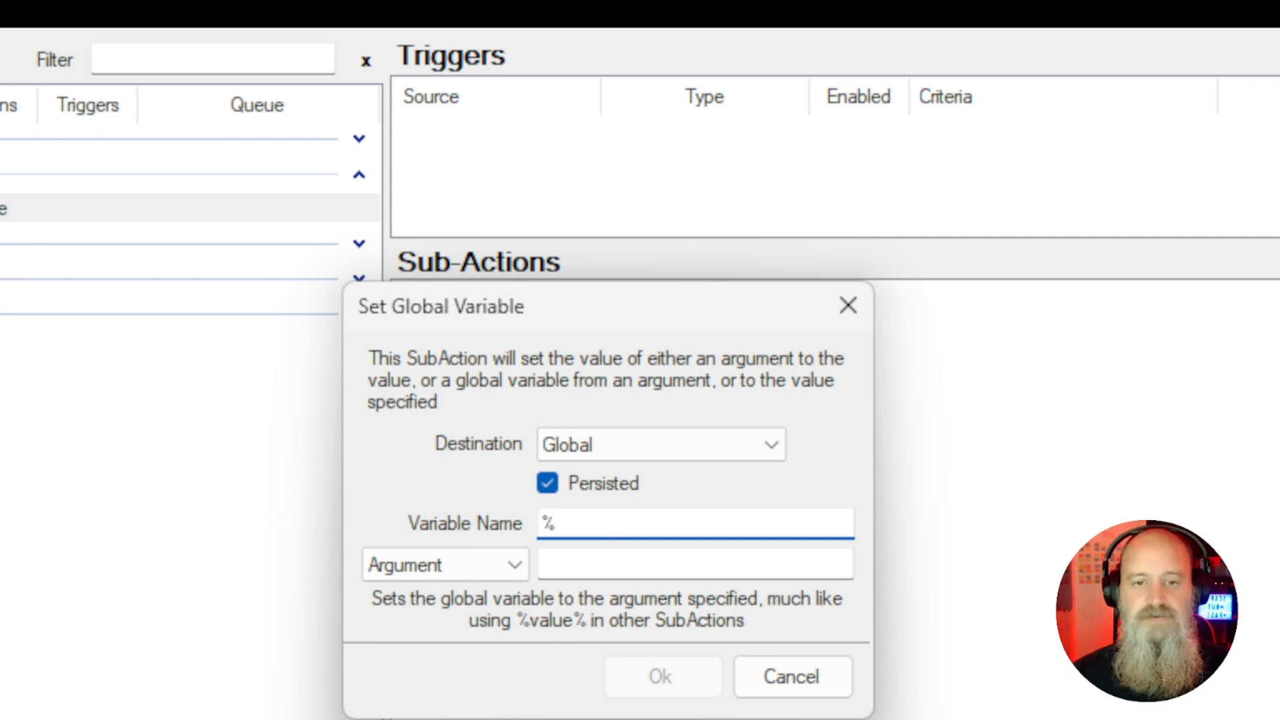
text(us)
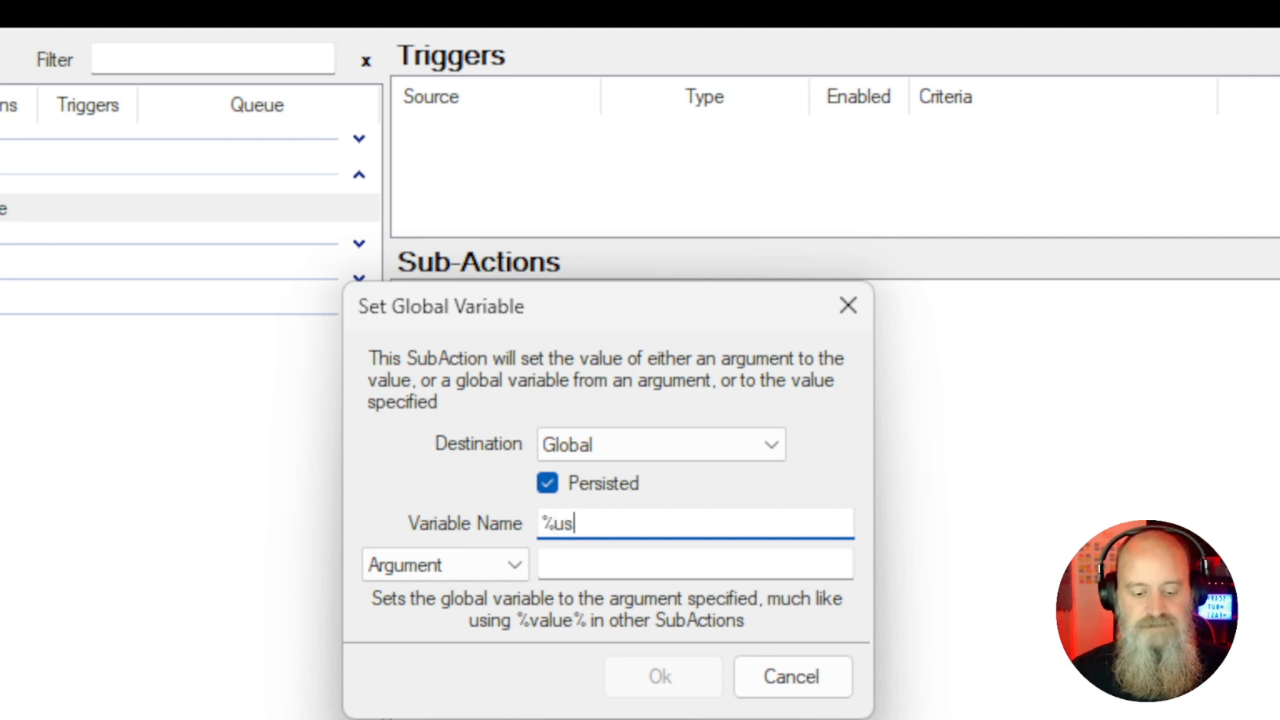
text(er%)
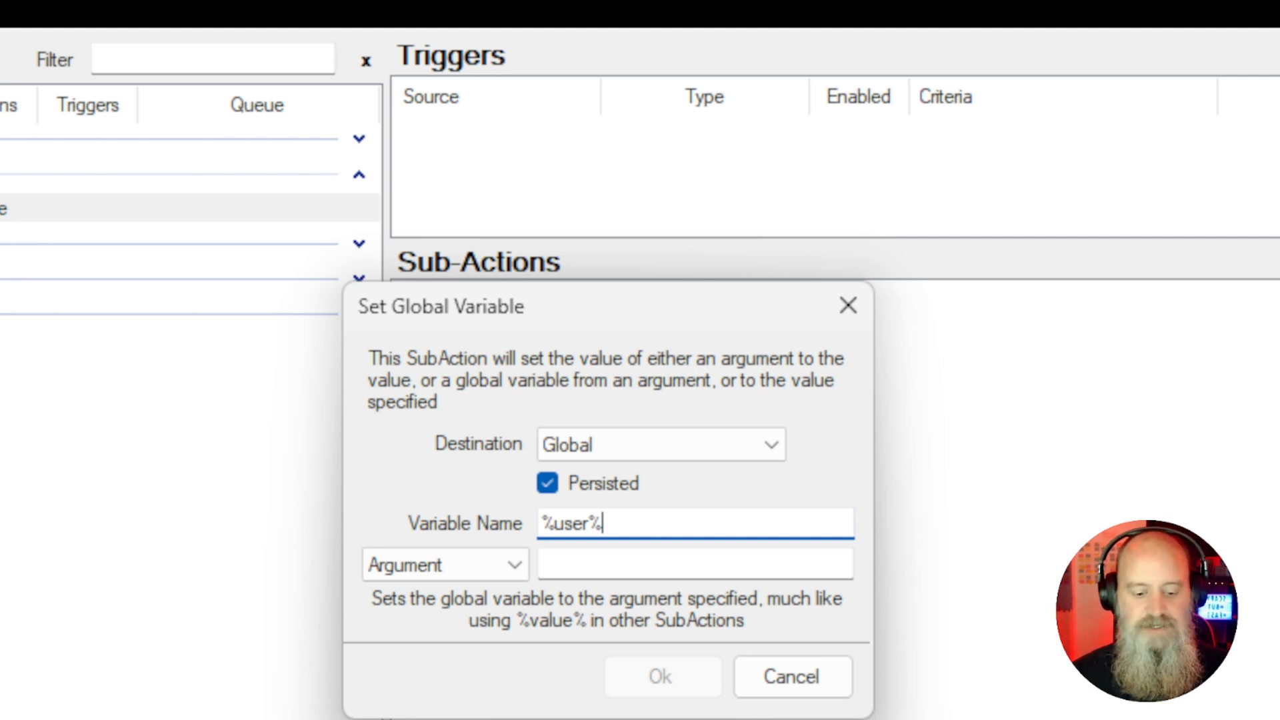
text(xuser)
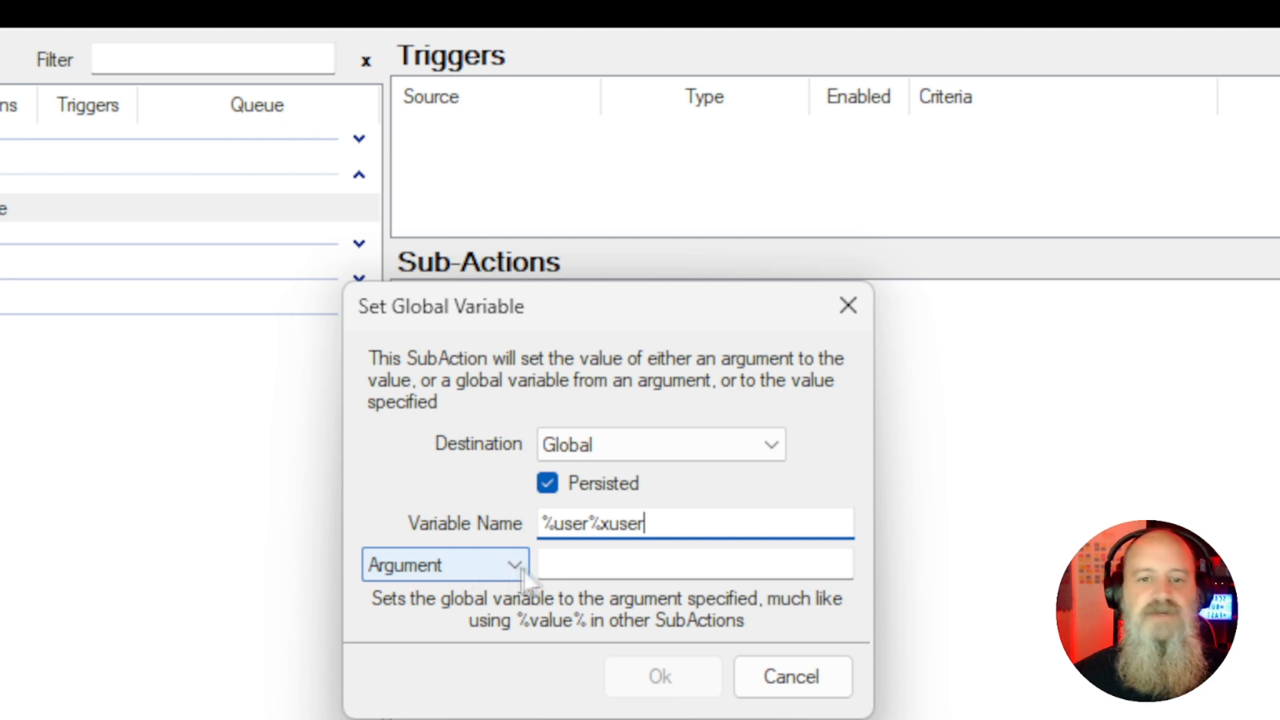
click(567, 565)
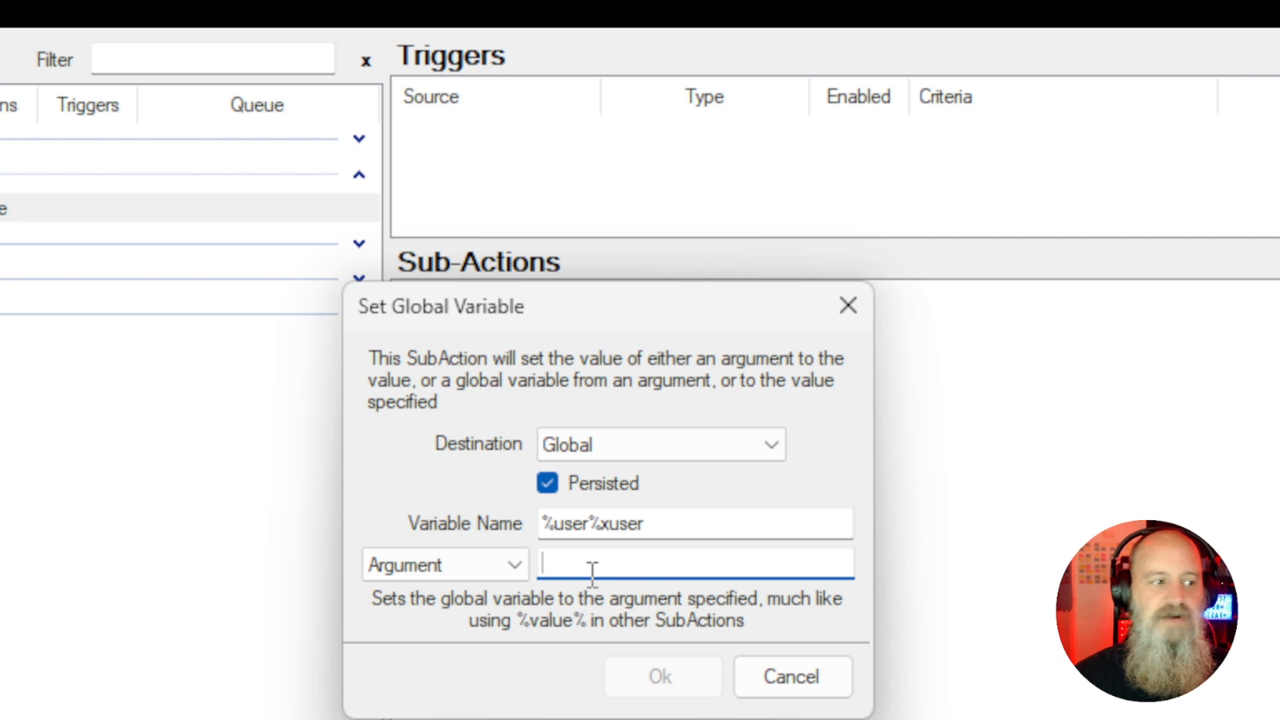
text(user)
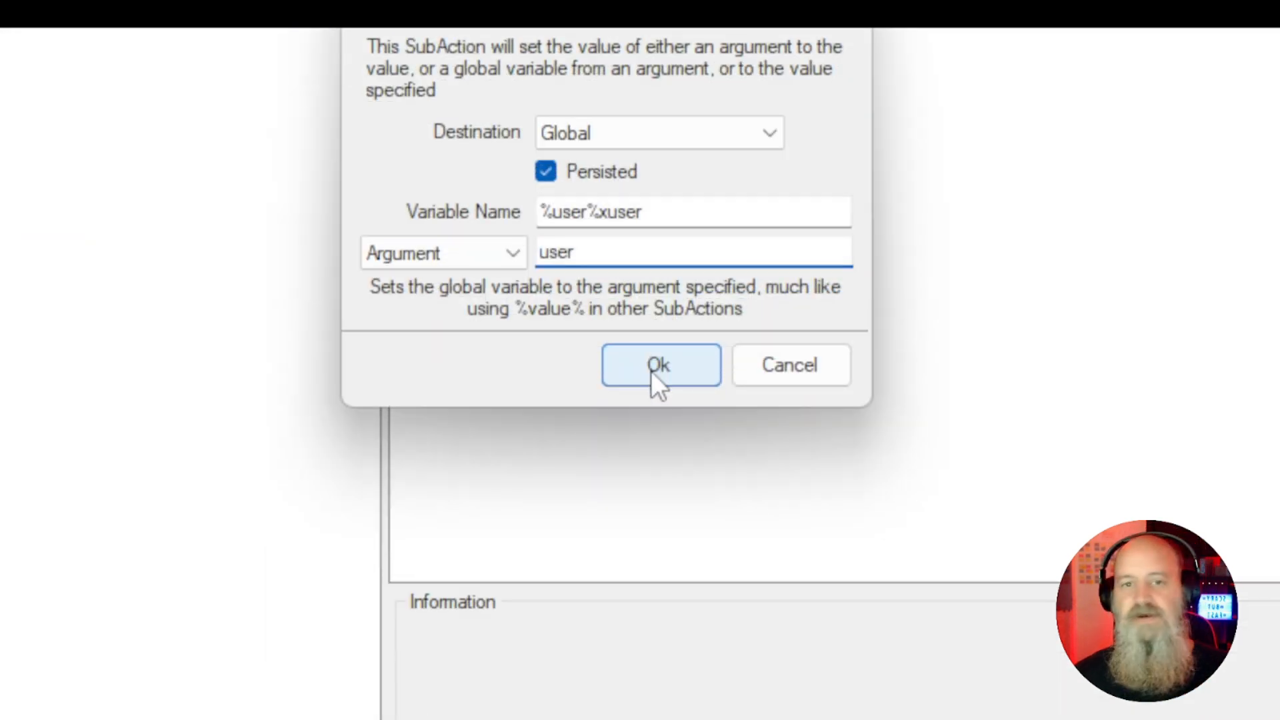
click(651, 371)
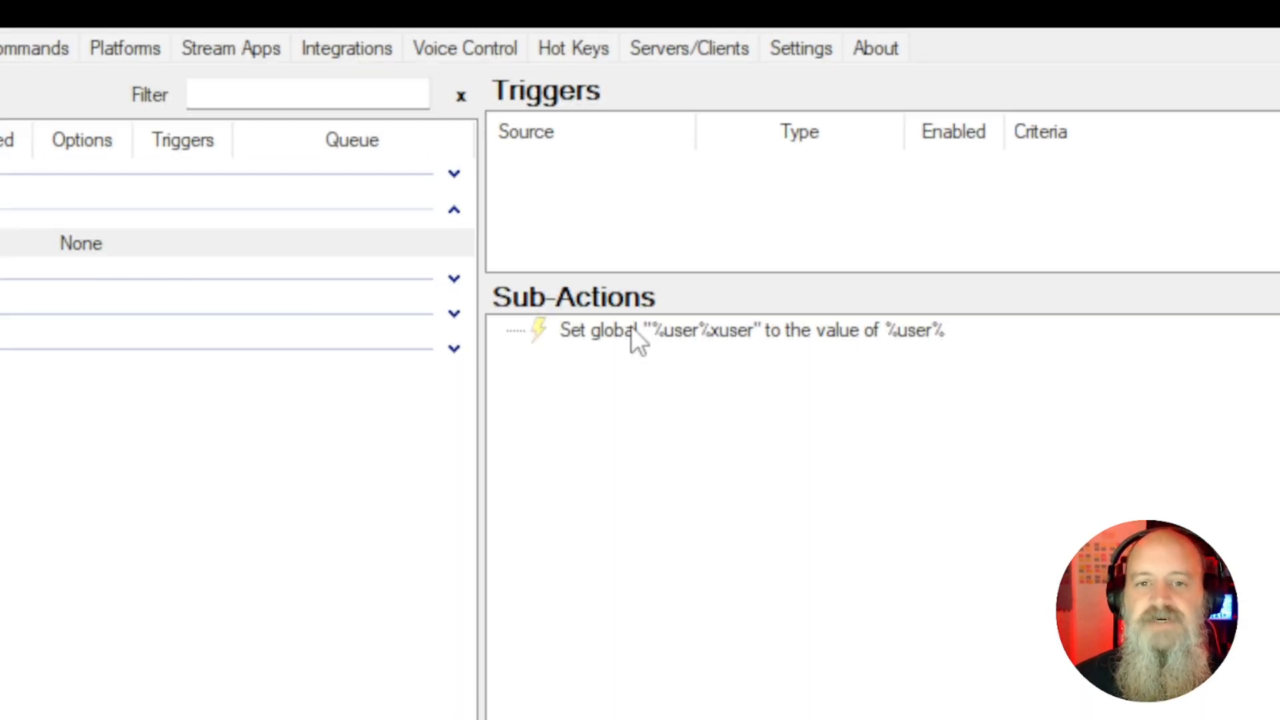
Duplicate the sub-action and change the copy's variable name to %user%xuserId and argument to userId
right_click(636, 340)
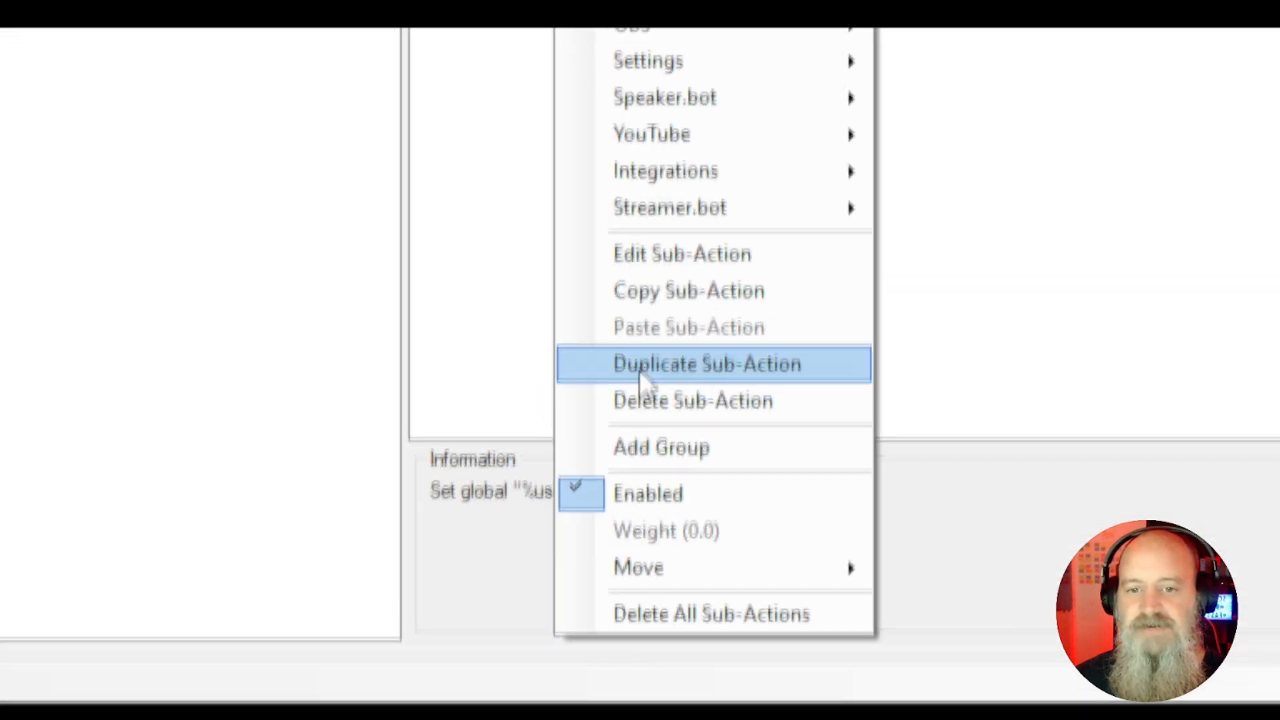
click(638, 367)
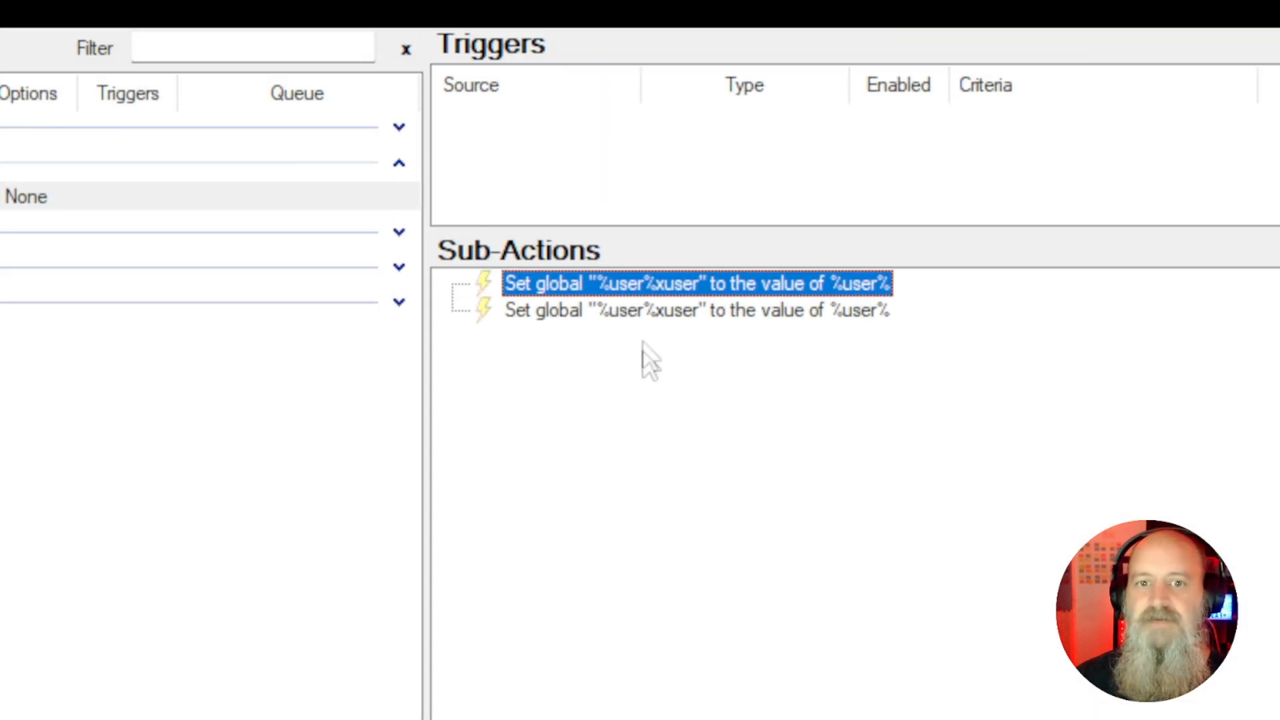
double_click(648, 310)
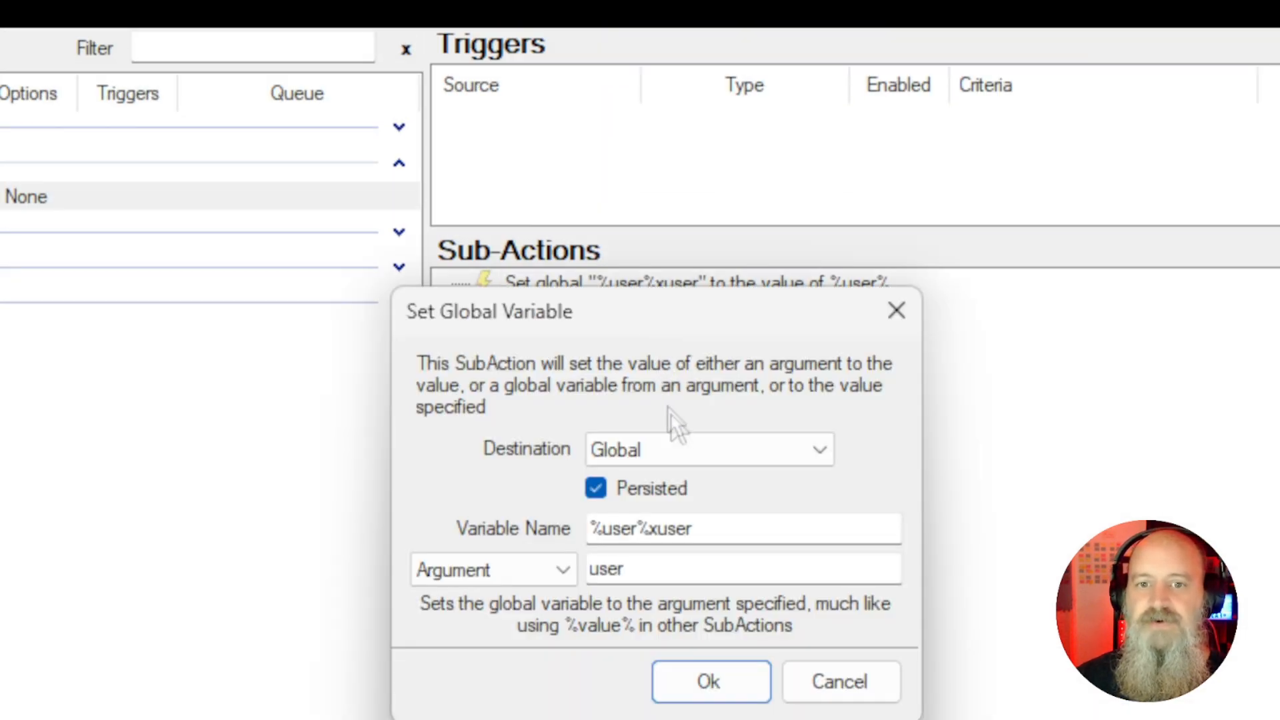
click(707, 532)
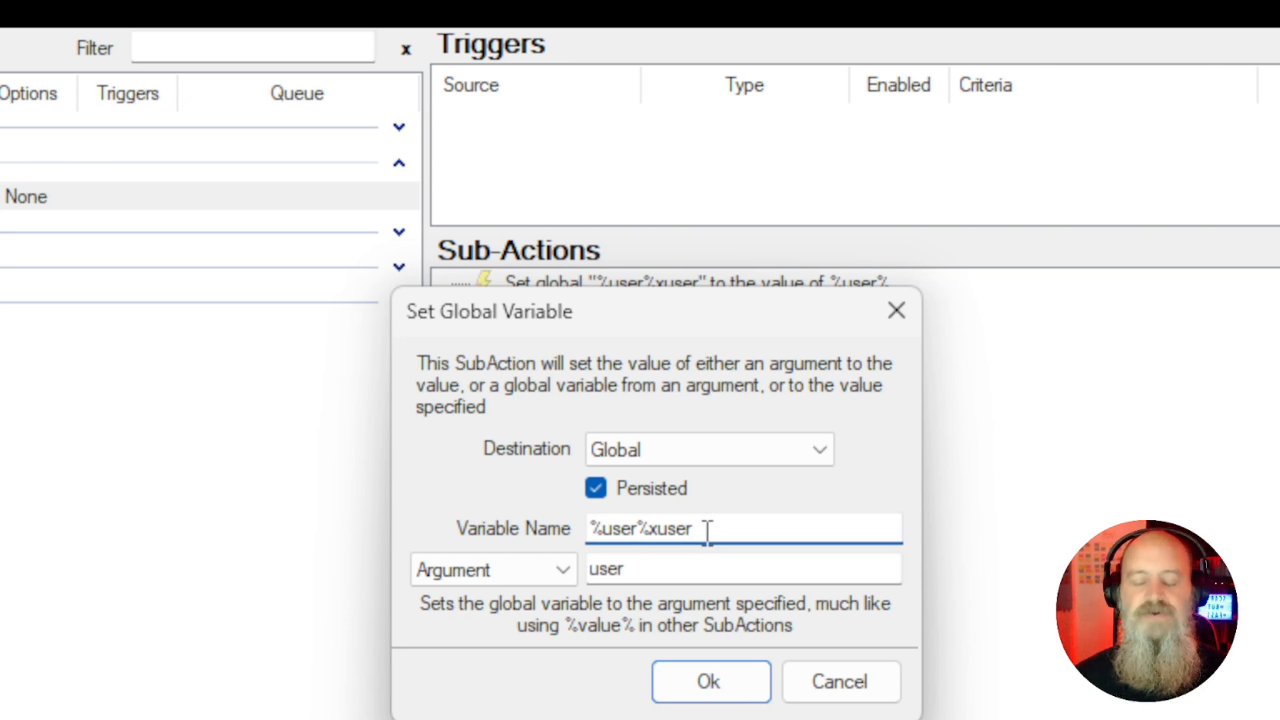
text(l)
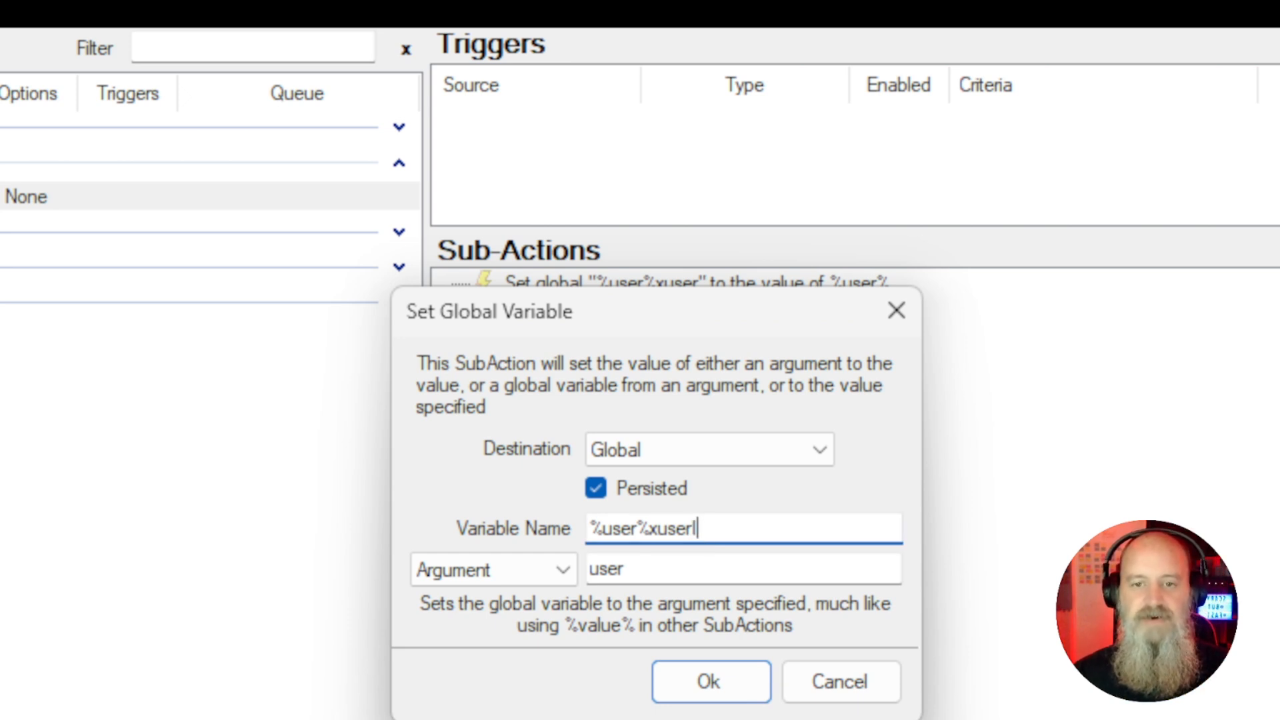
text(d)
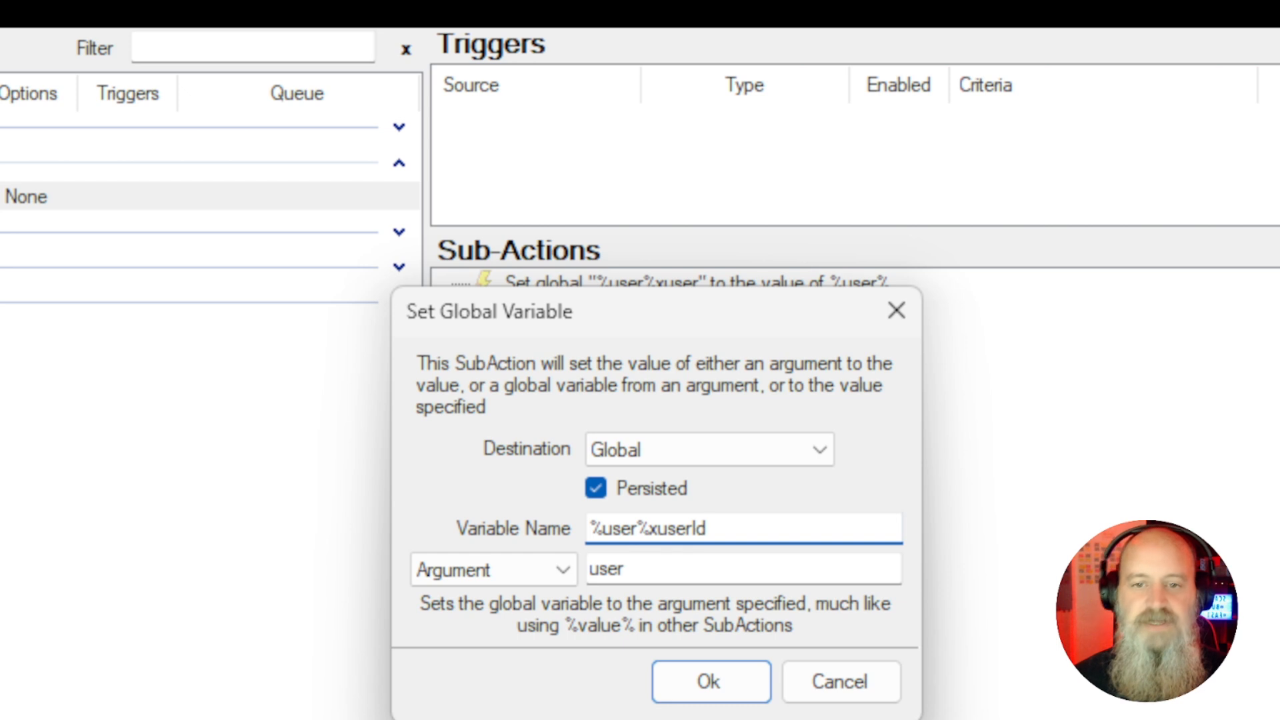
click(656, 575)
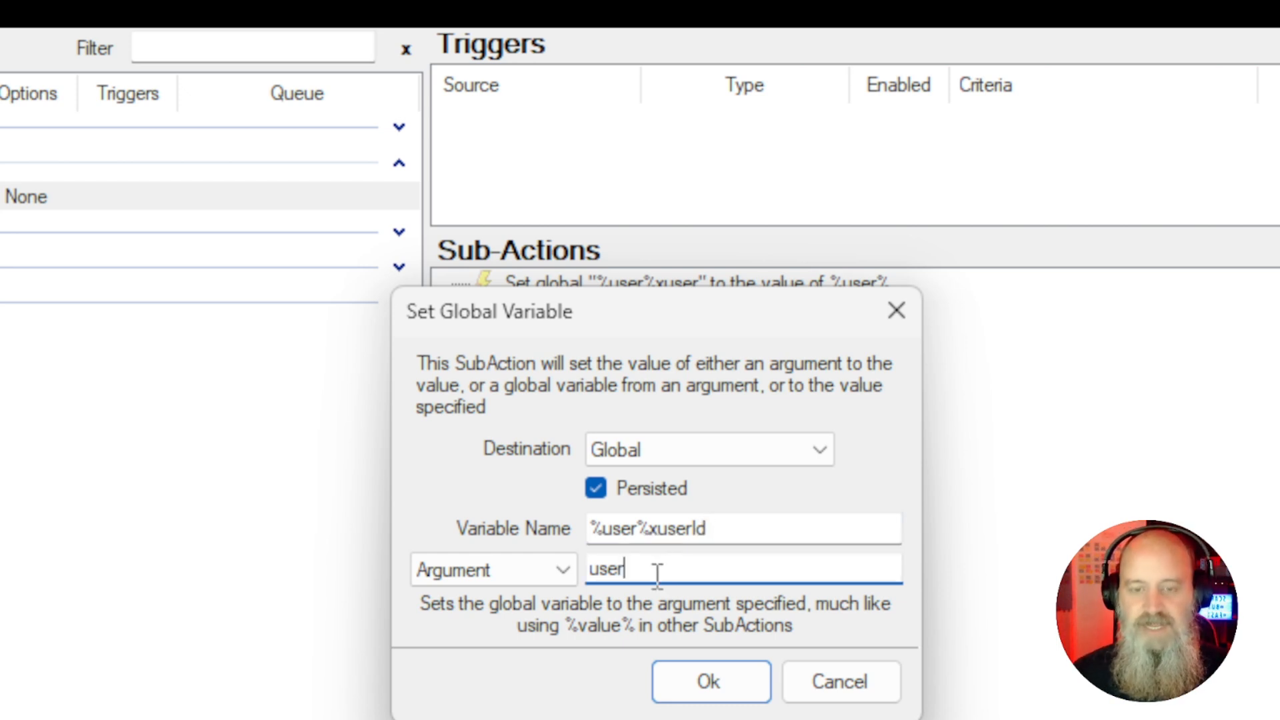
text(Id)
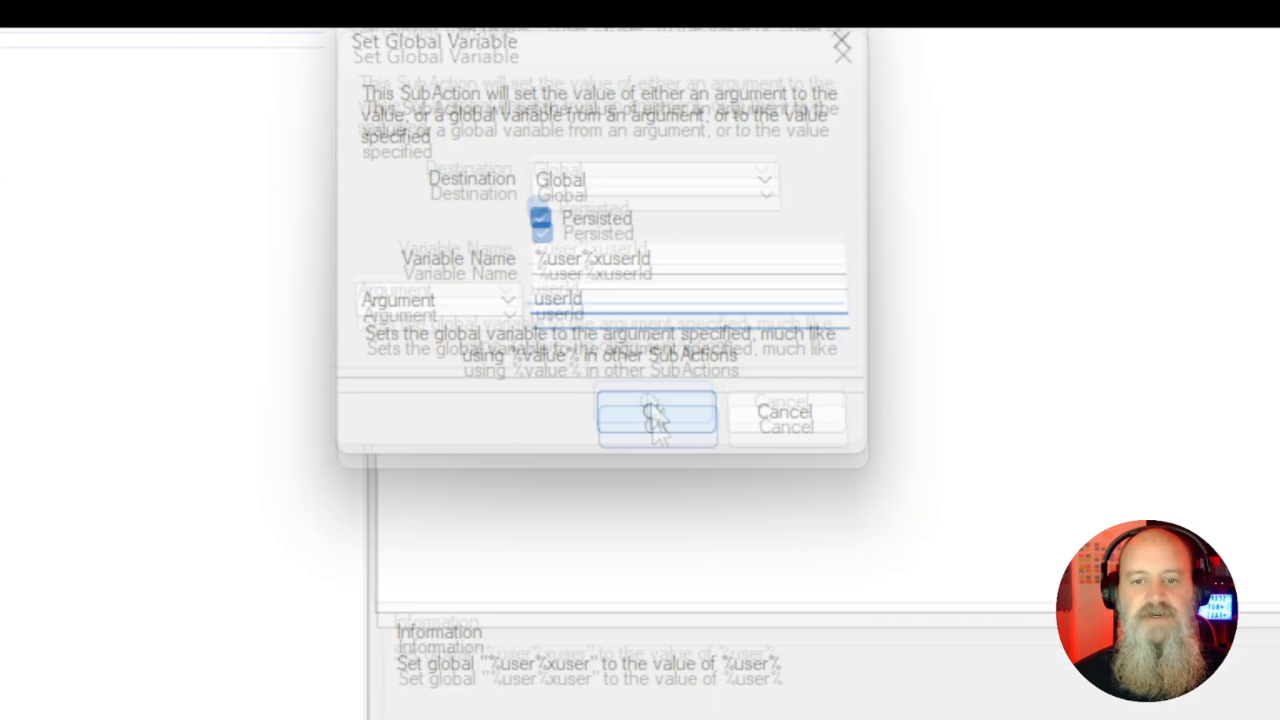
click(637, 370)
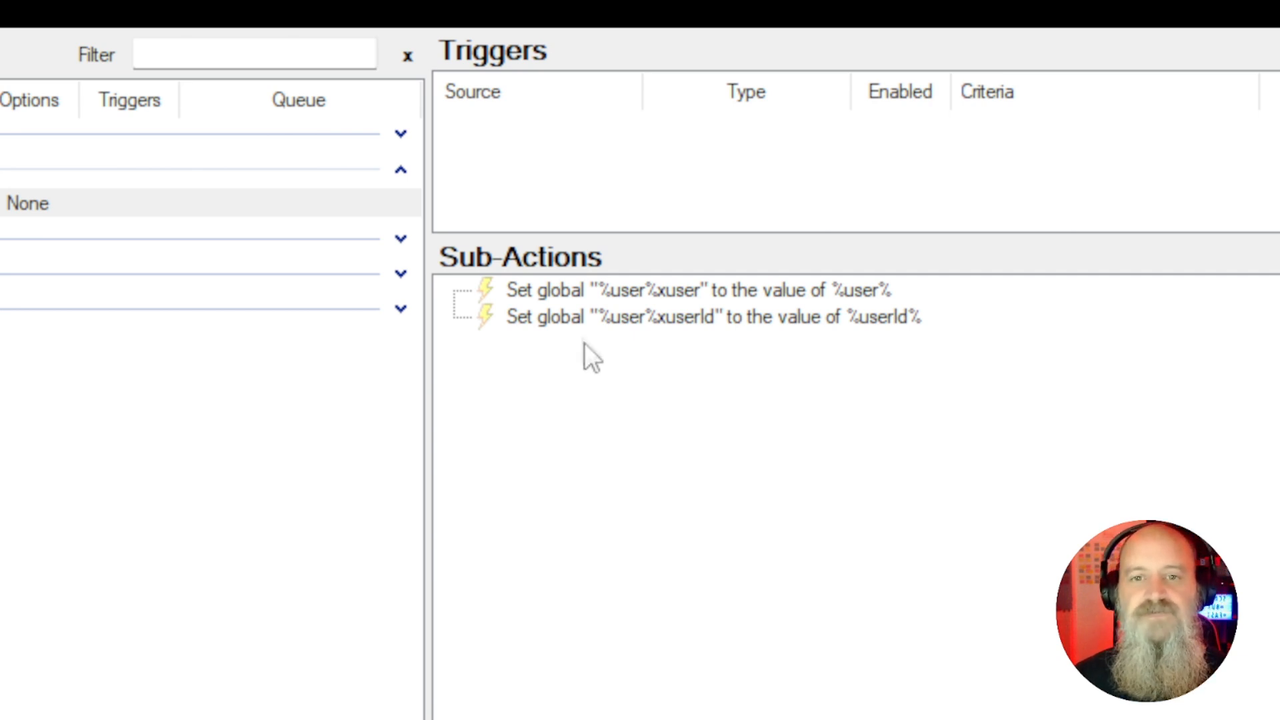
Add a YouTube Chat First Words trigger to the action, leaving the user name empty as a catch-all
right_click(514, 134)
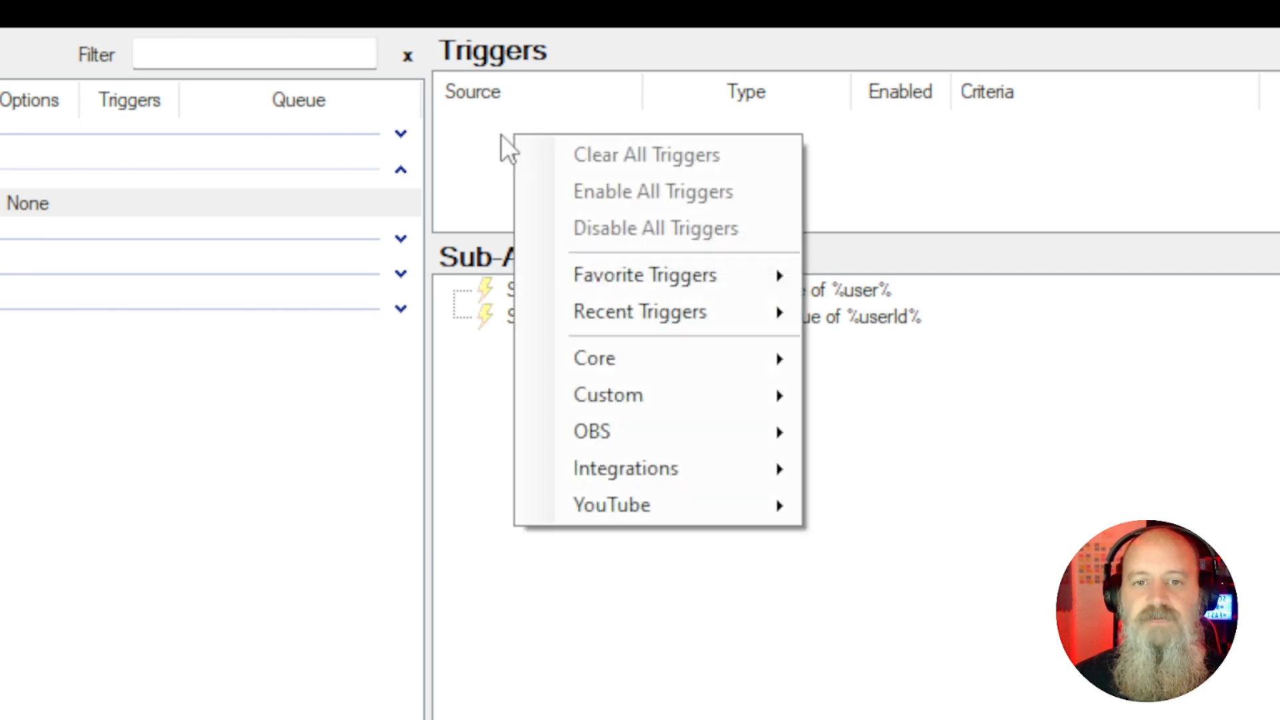
mouse_move(577, 362)
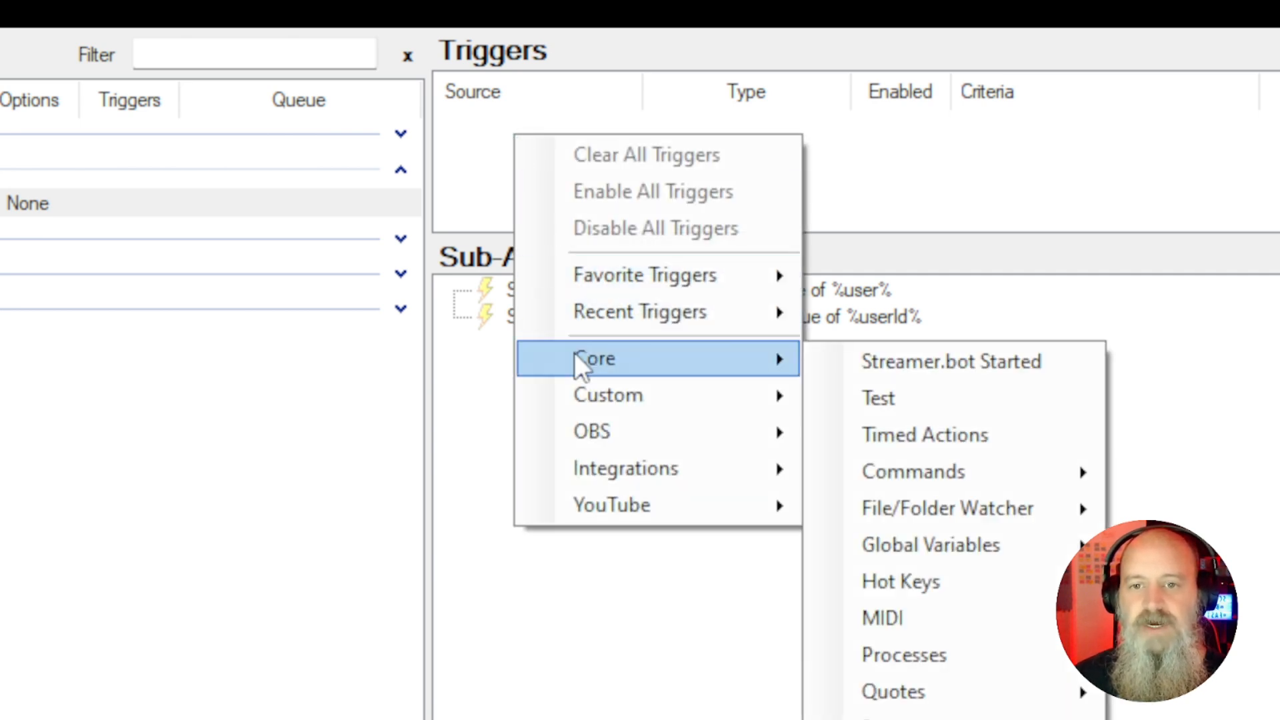
mouse_move(618, 509)
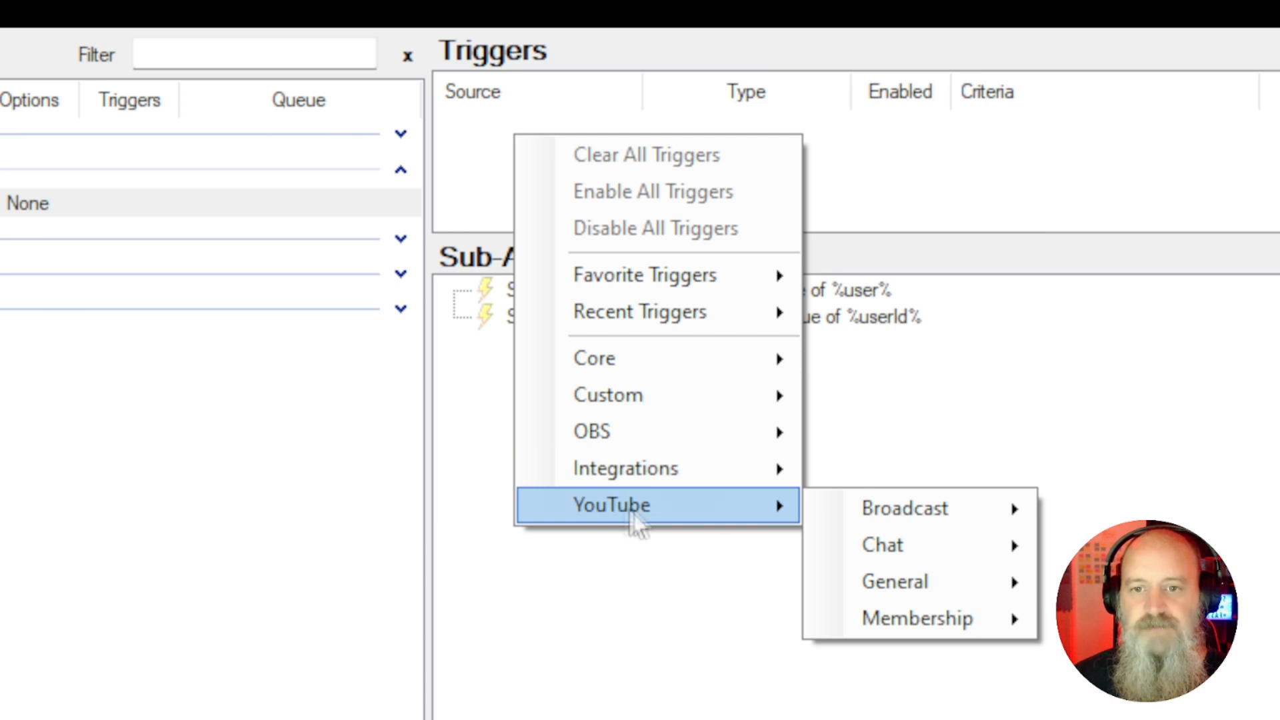
mouse_move(877, 538)
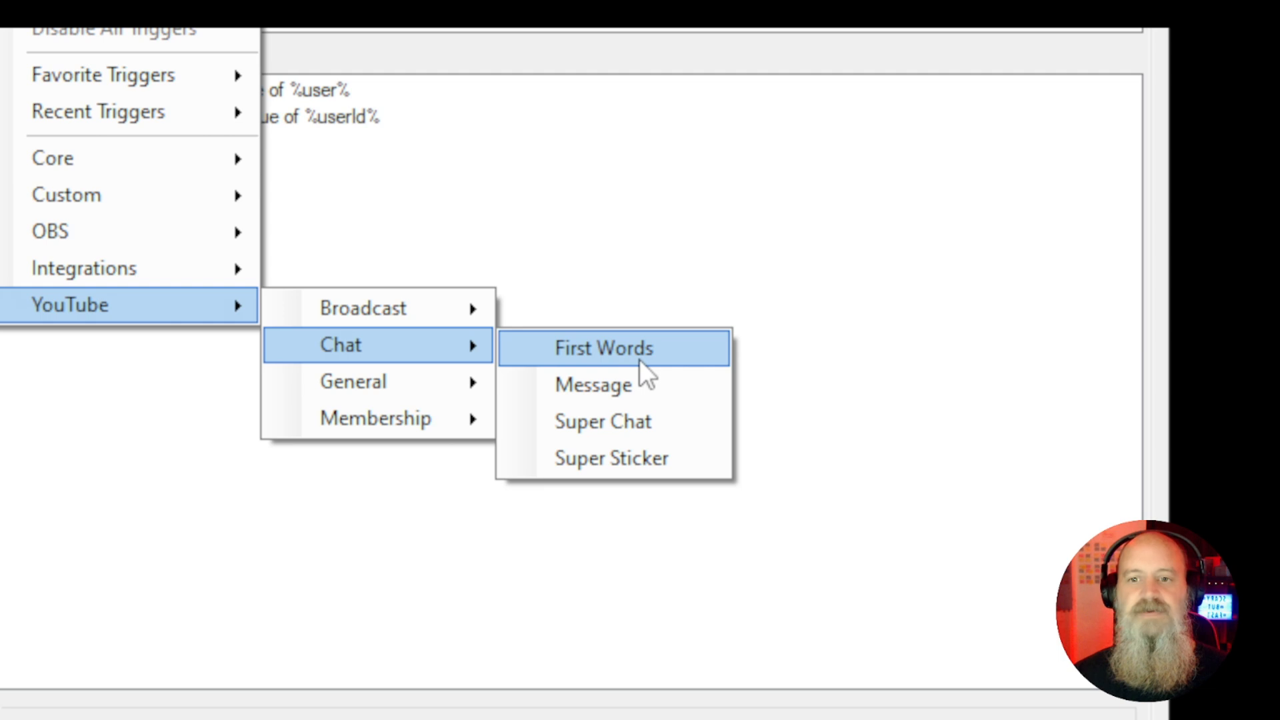
click(639, 359)
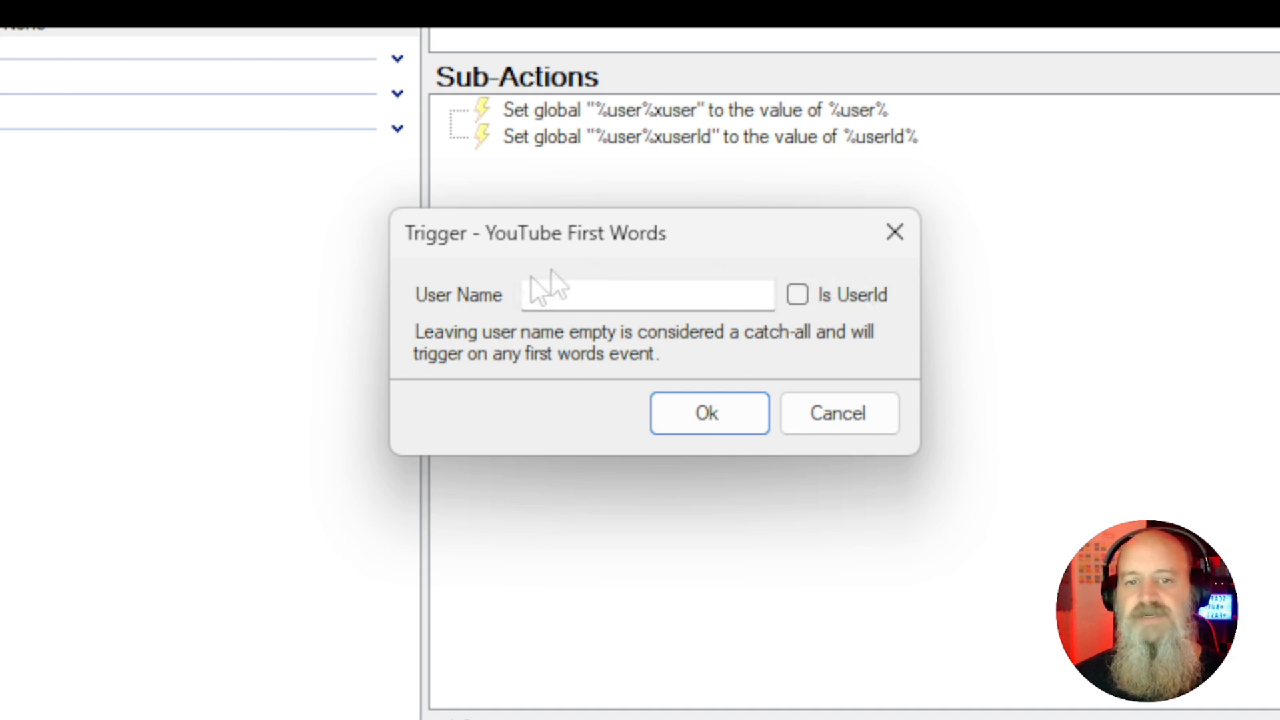
click(693, 417)
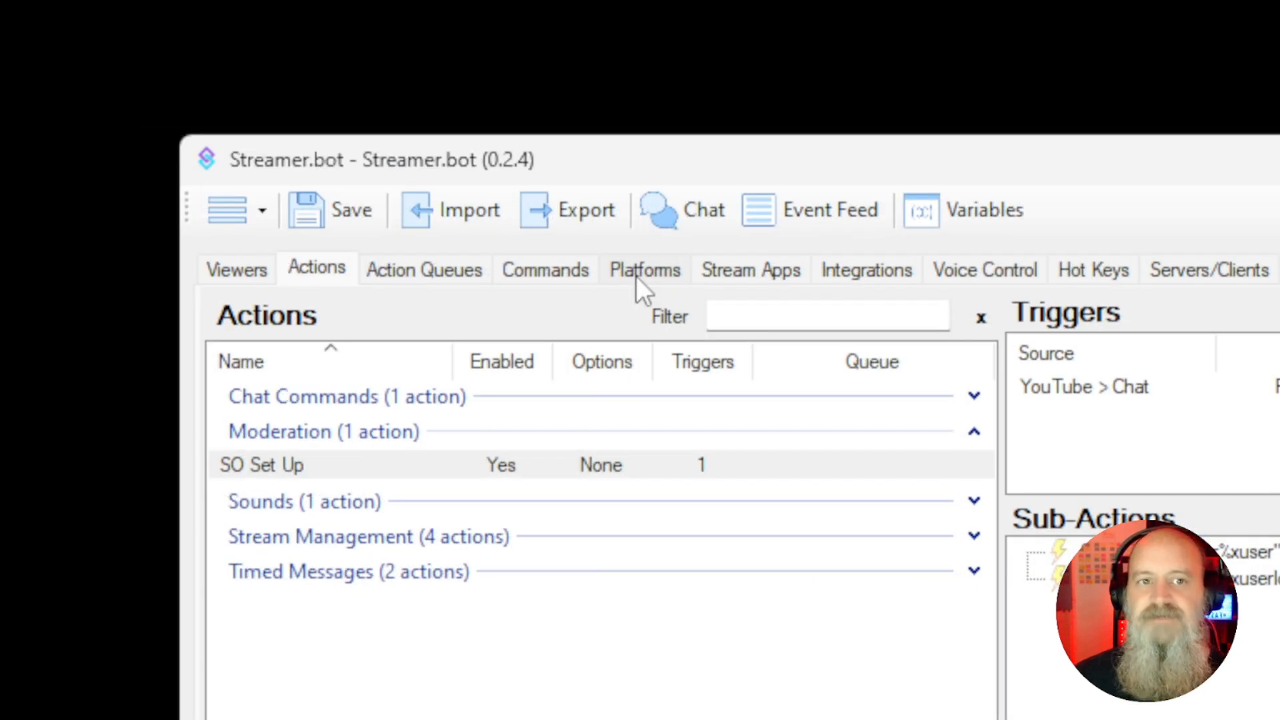
Reset the First Words cache in the YouTube platform settings
click(598, 277)
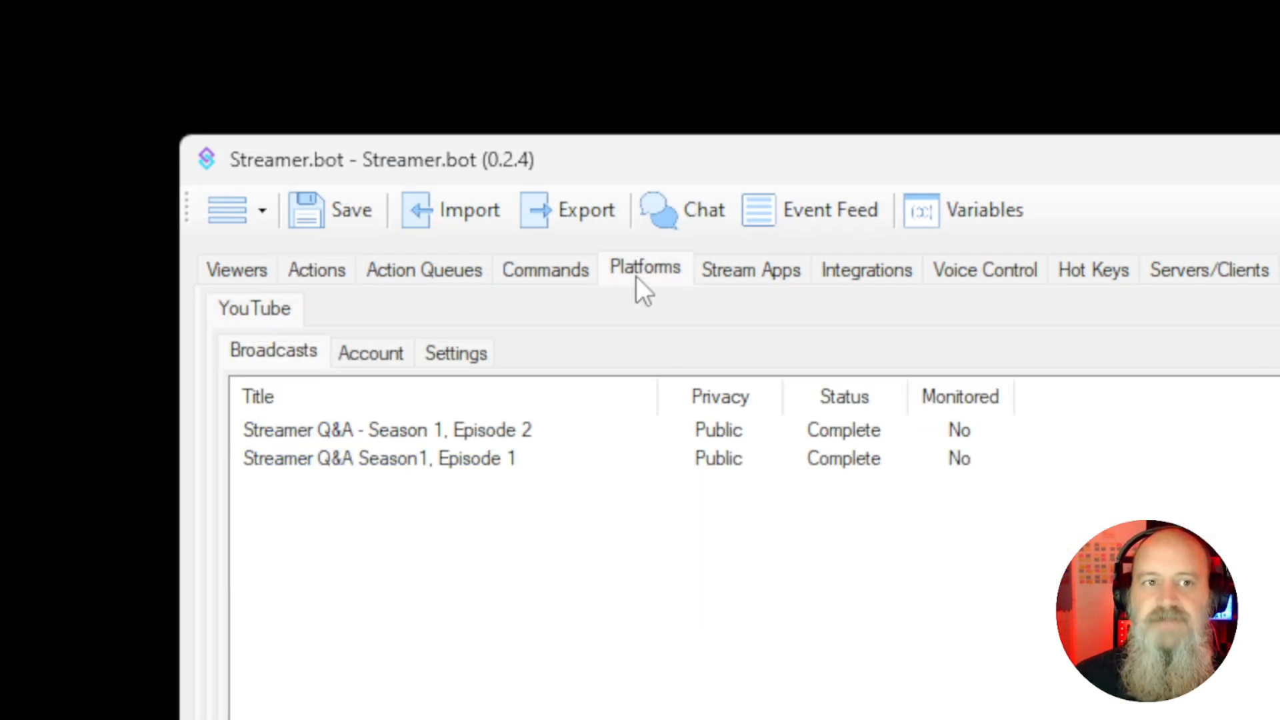
click(464, 352)
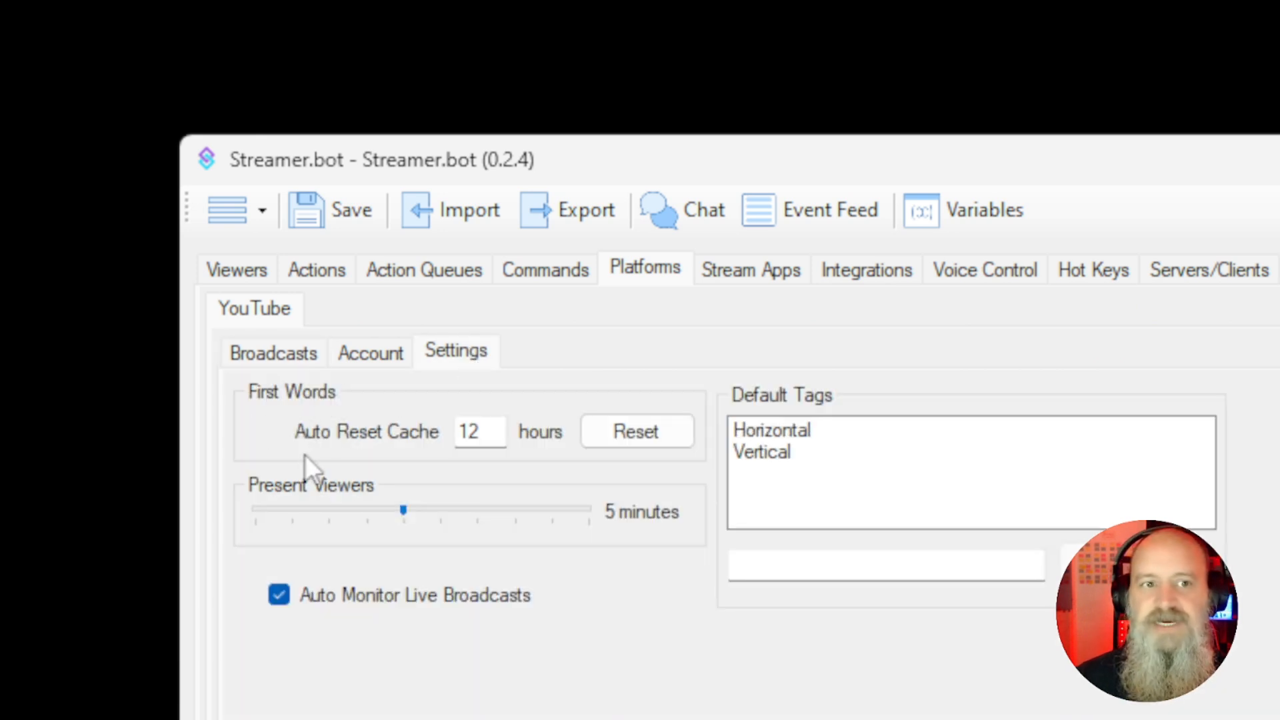
click(633, 434)
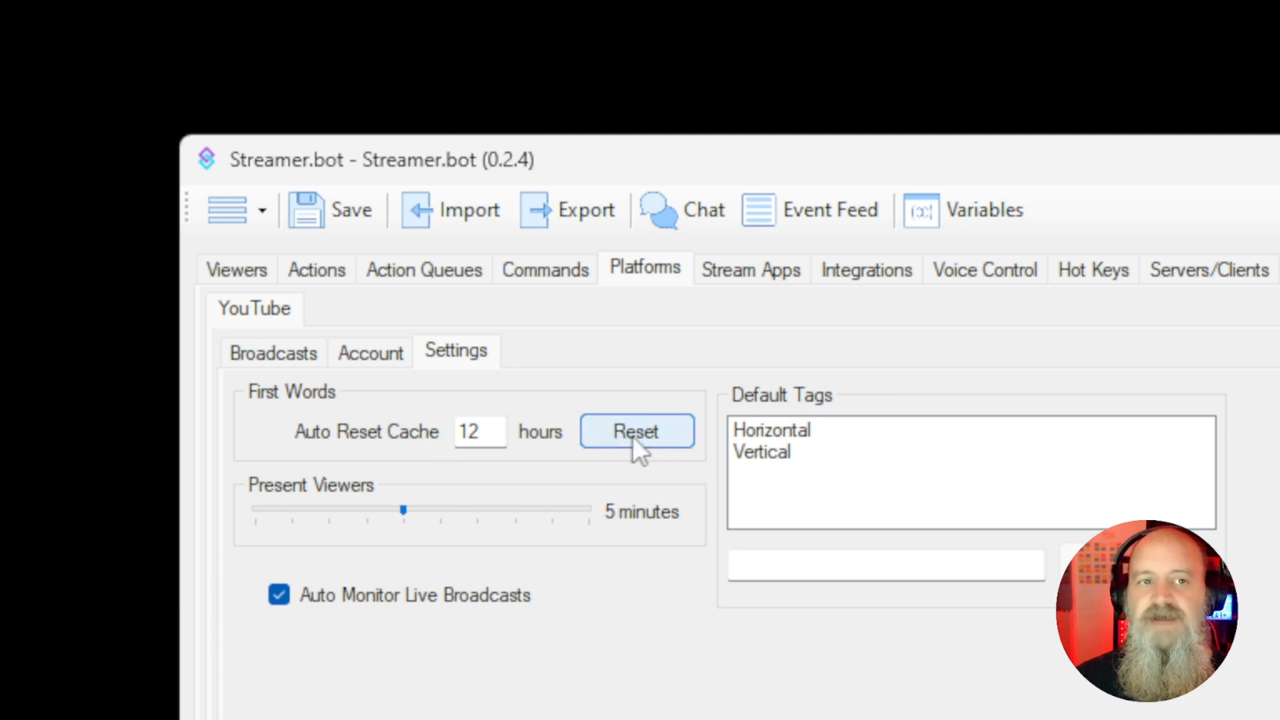
Add a Reset First Words sub-action to the Start Stream action in the Stream Management group
click(318, 276)
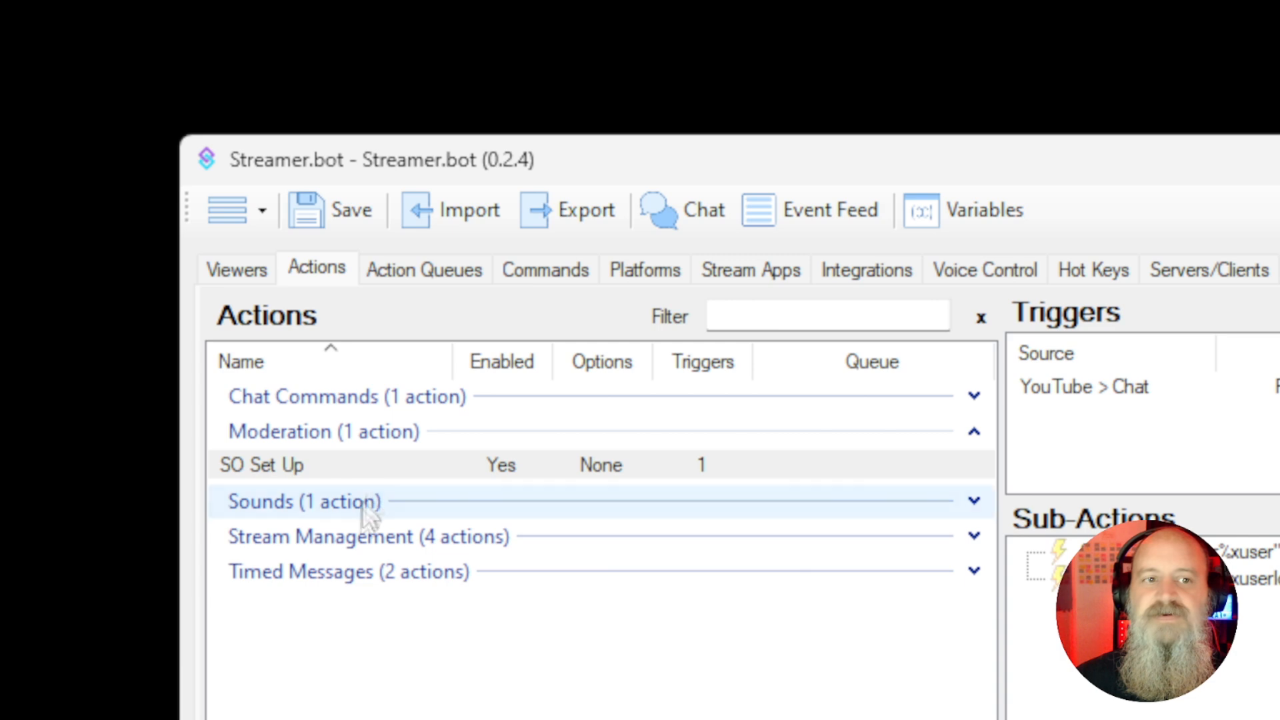
click(974, 537)
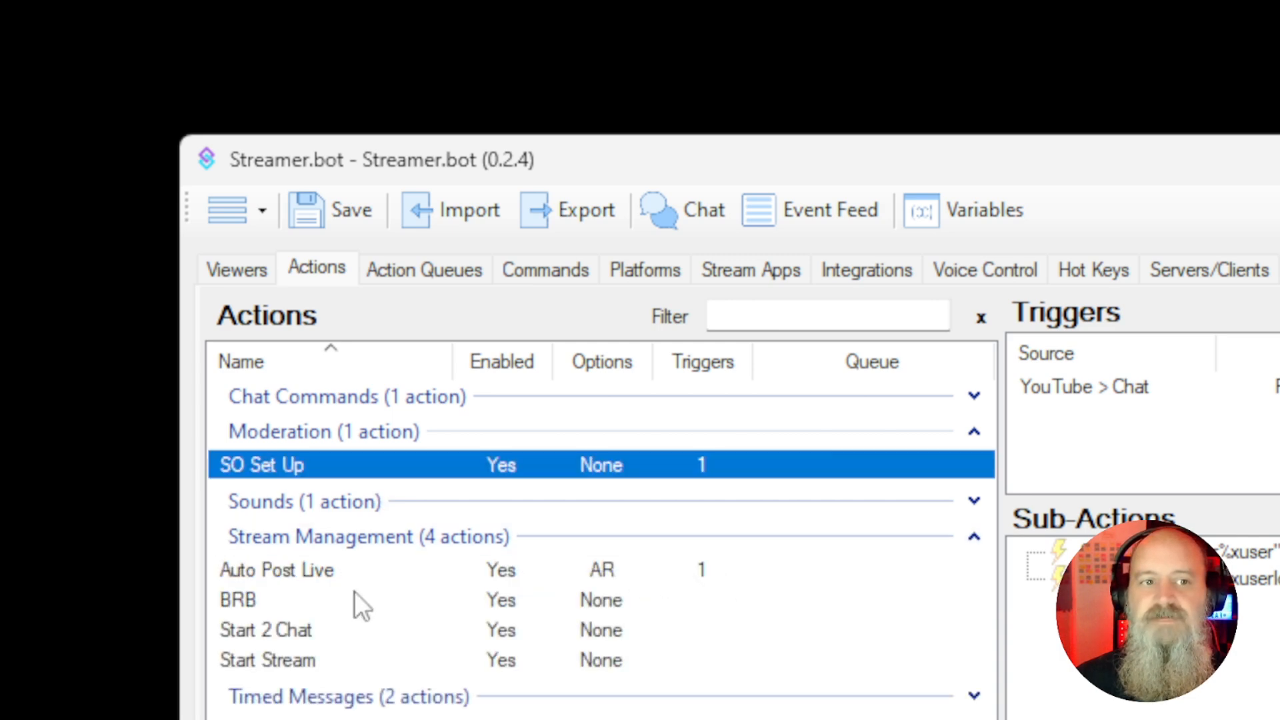
click(292, 662)
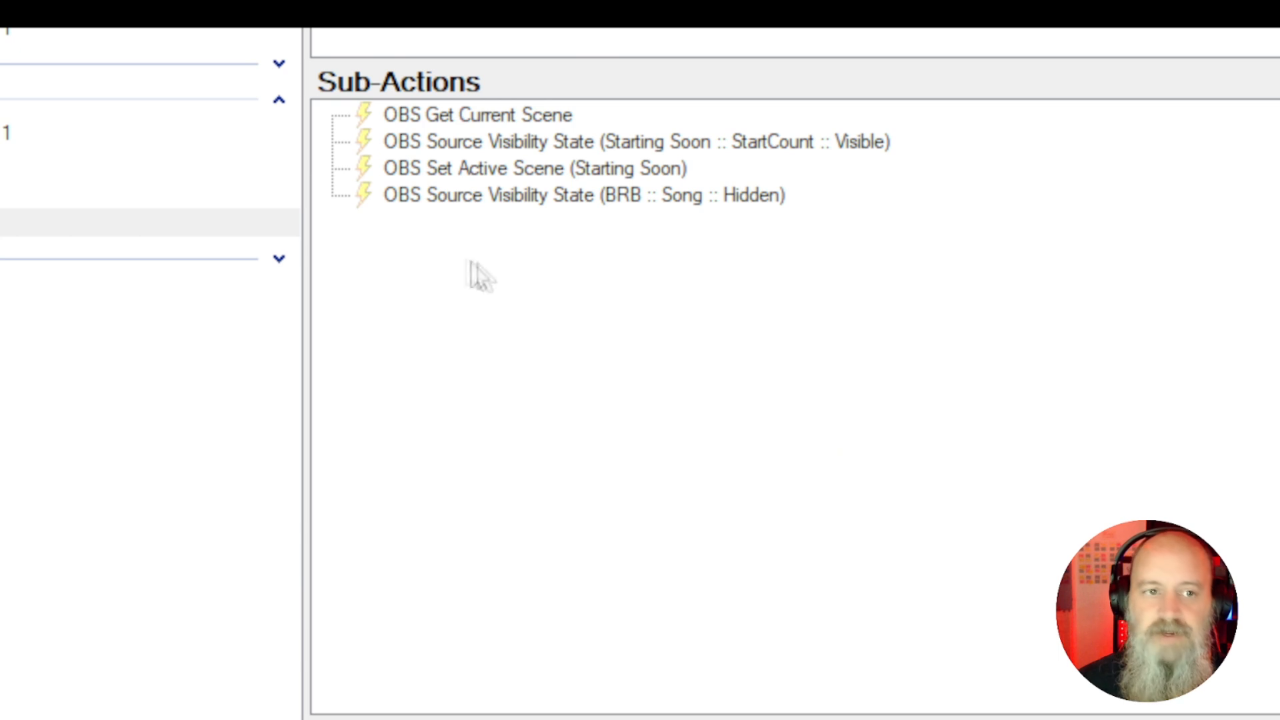
right_click(443, 255)
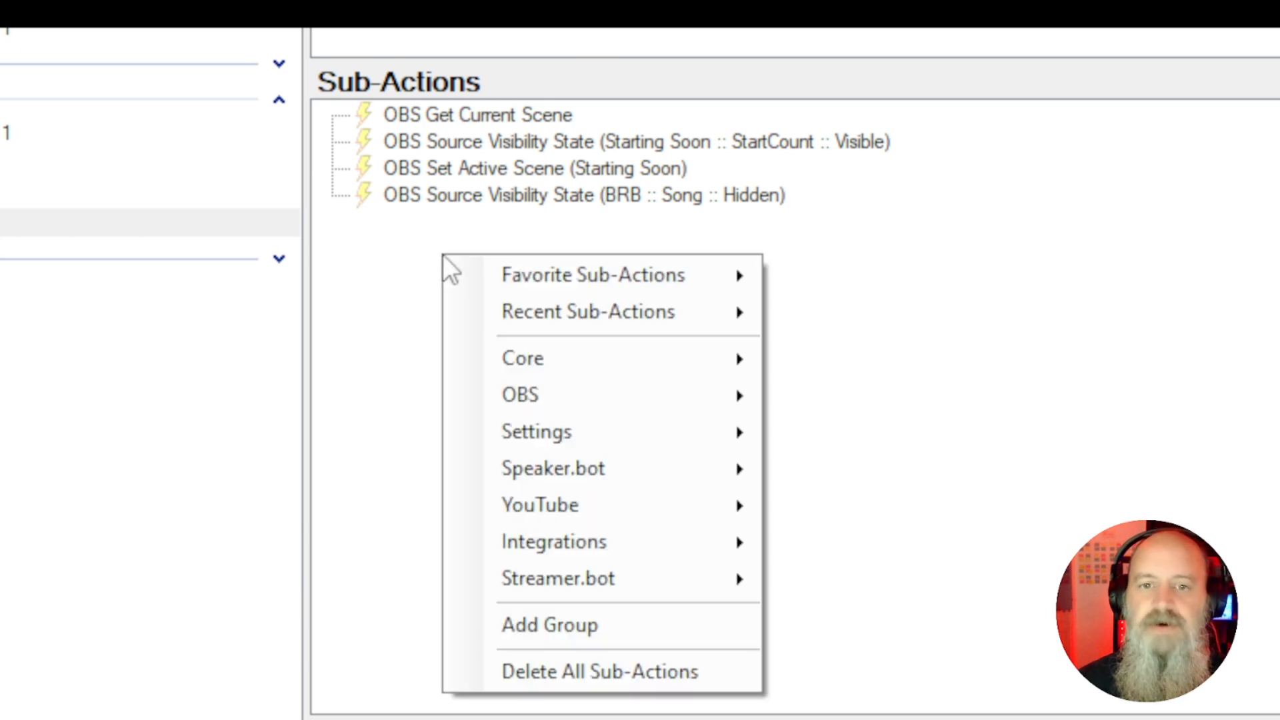
mouse_move(541, 438)
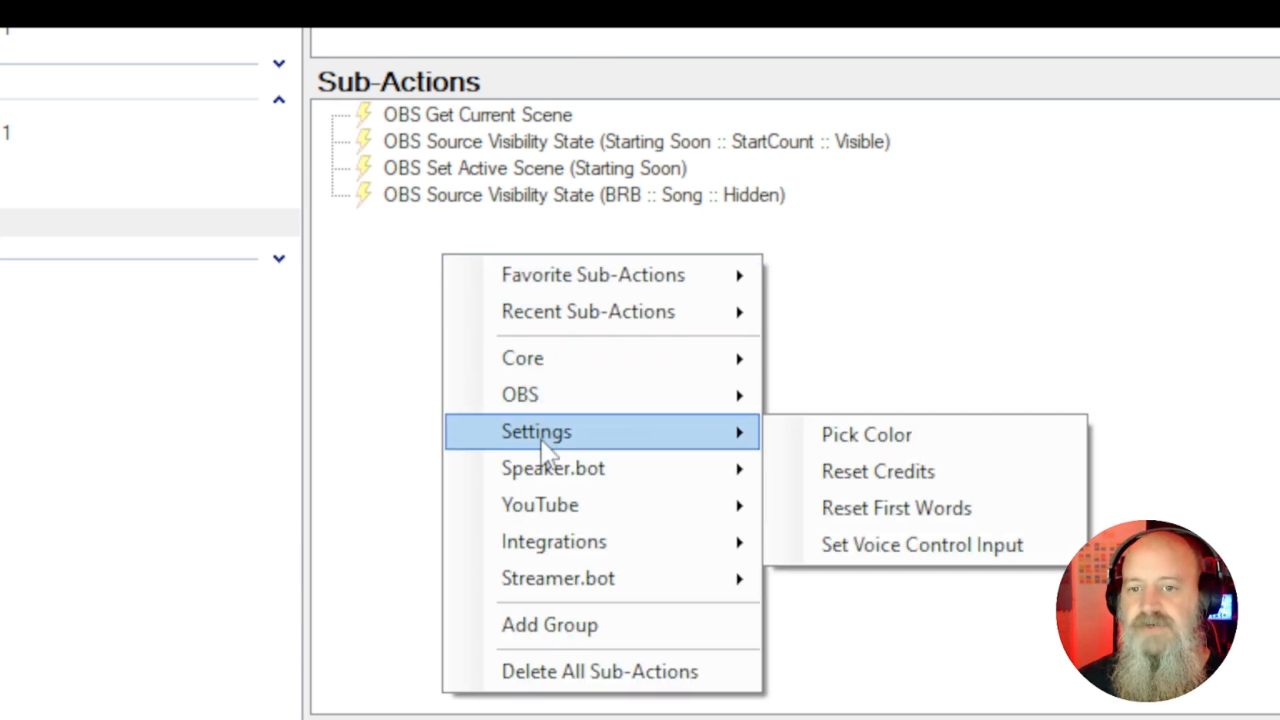
click(886, 513)
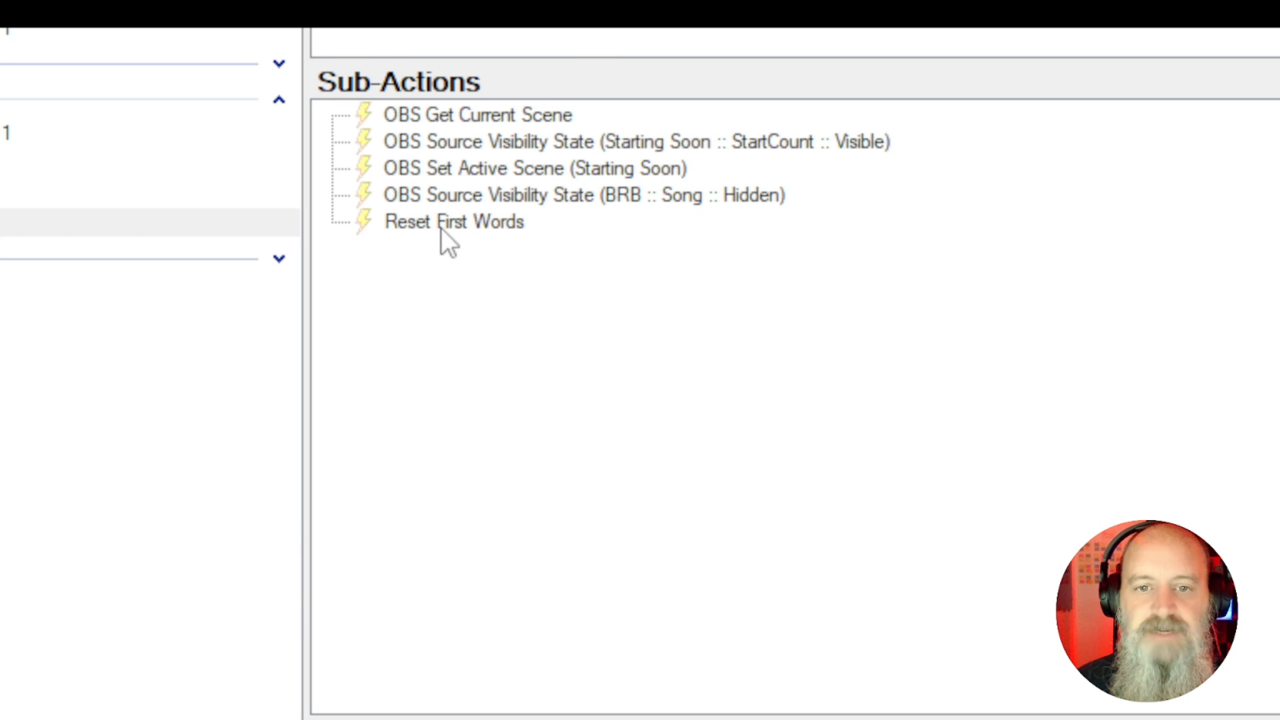
right_click(441, 228)
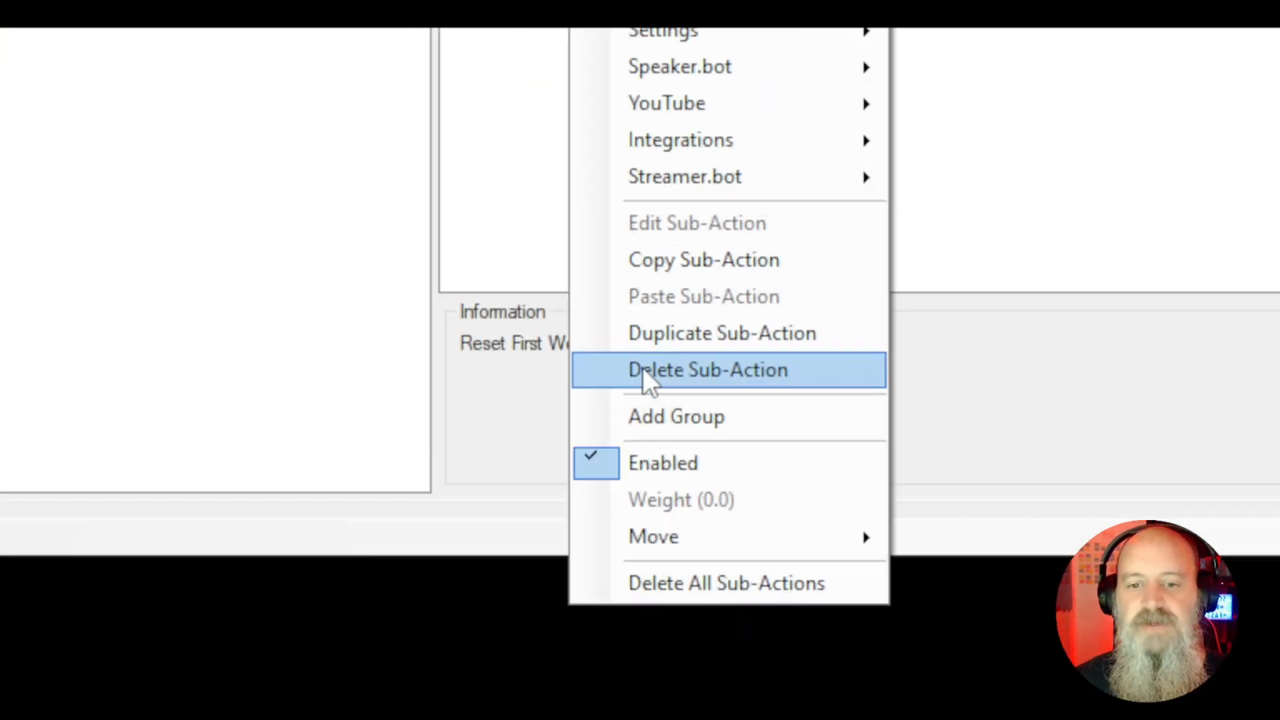
click(644, 369)
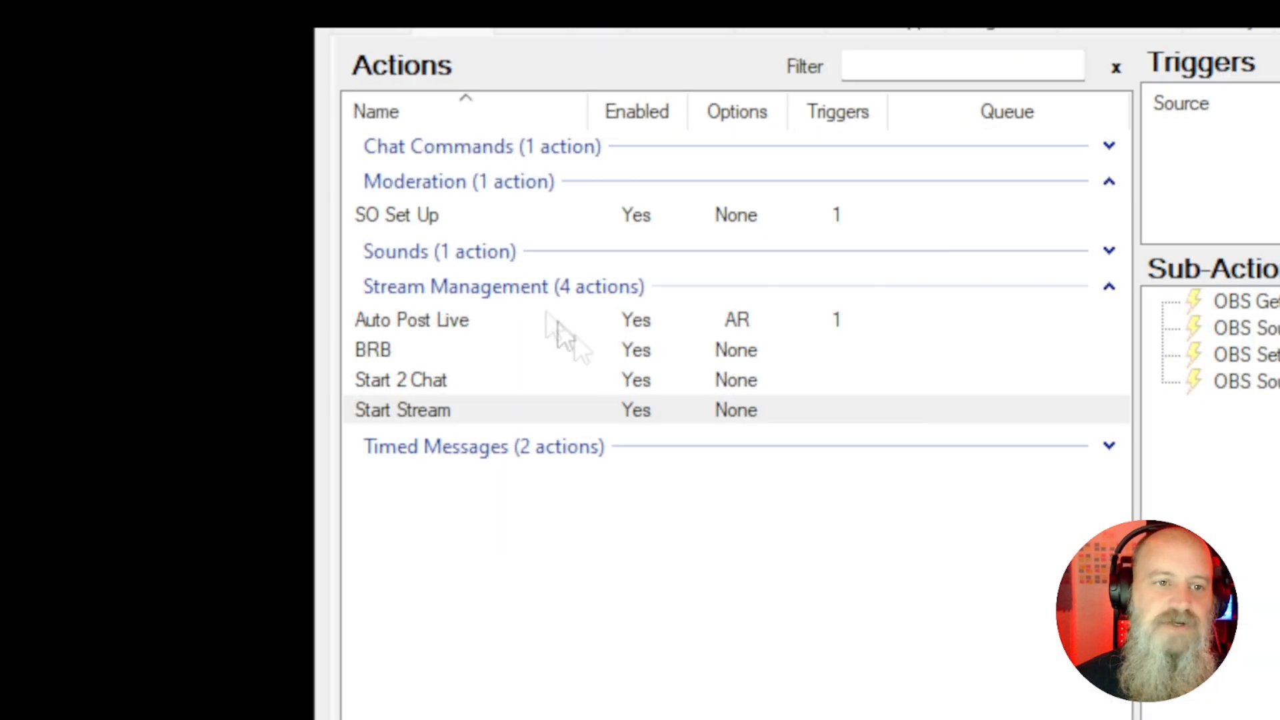
Open the global variables viewer to inspect the stored persisted user name and ID globals
click(508, 217)
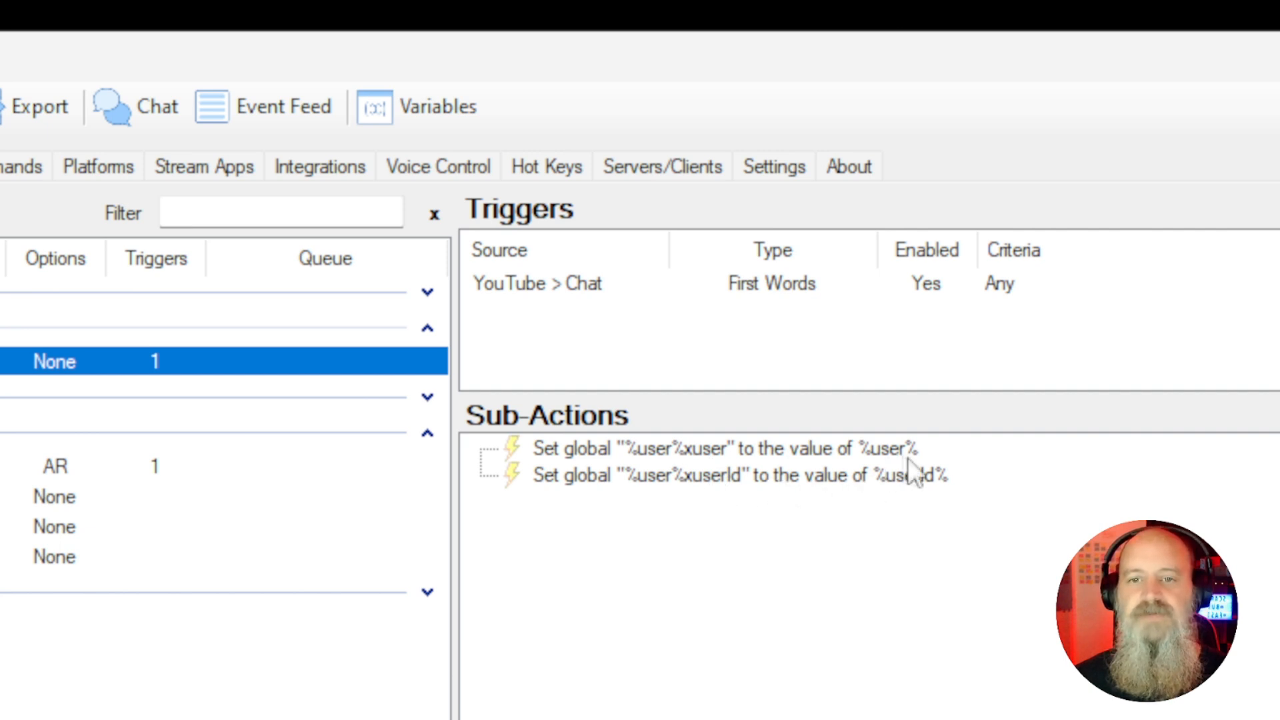
click(404, 112)
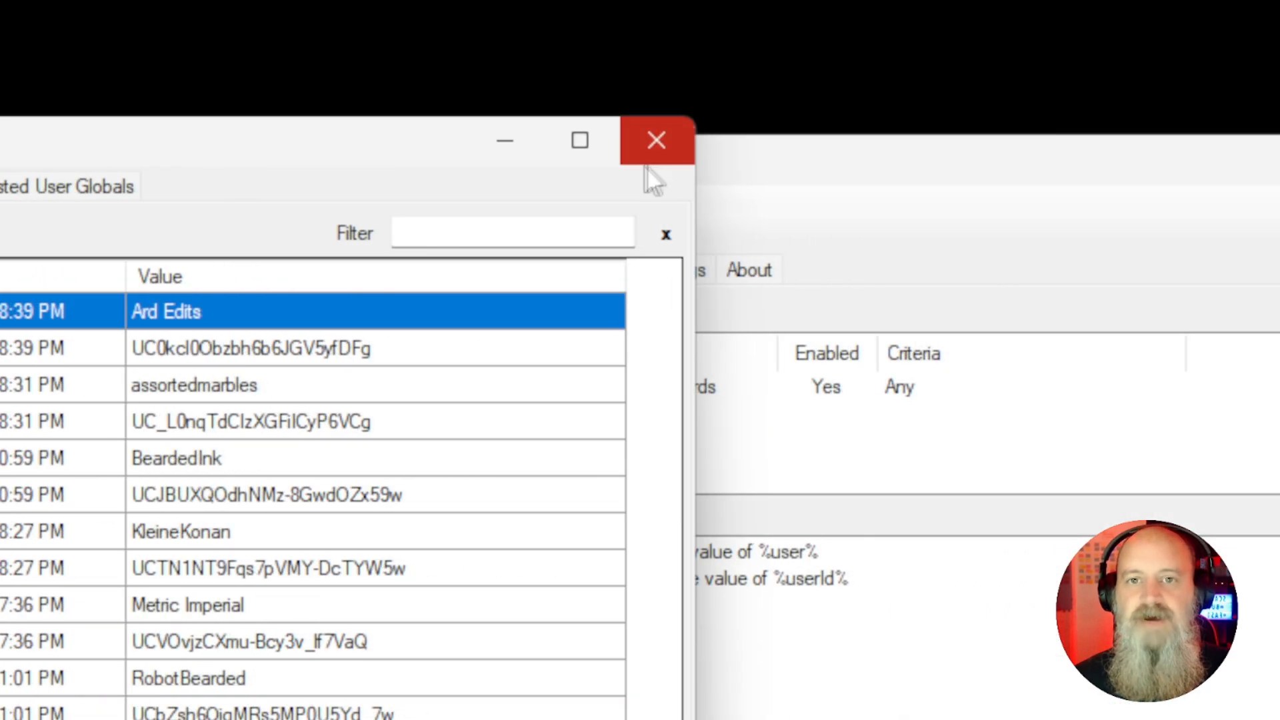
click(646, 167)
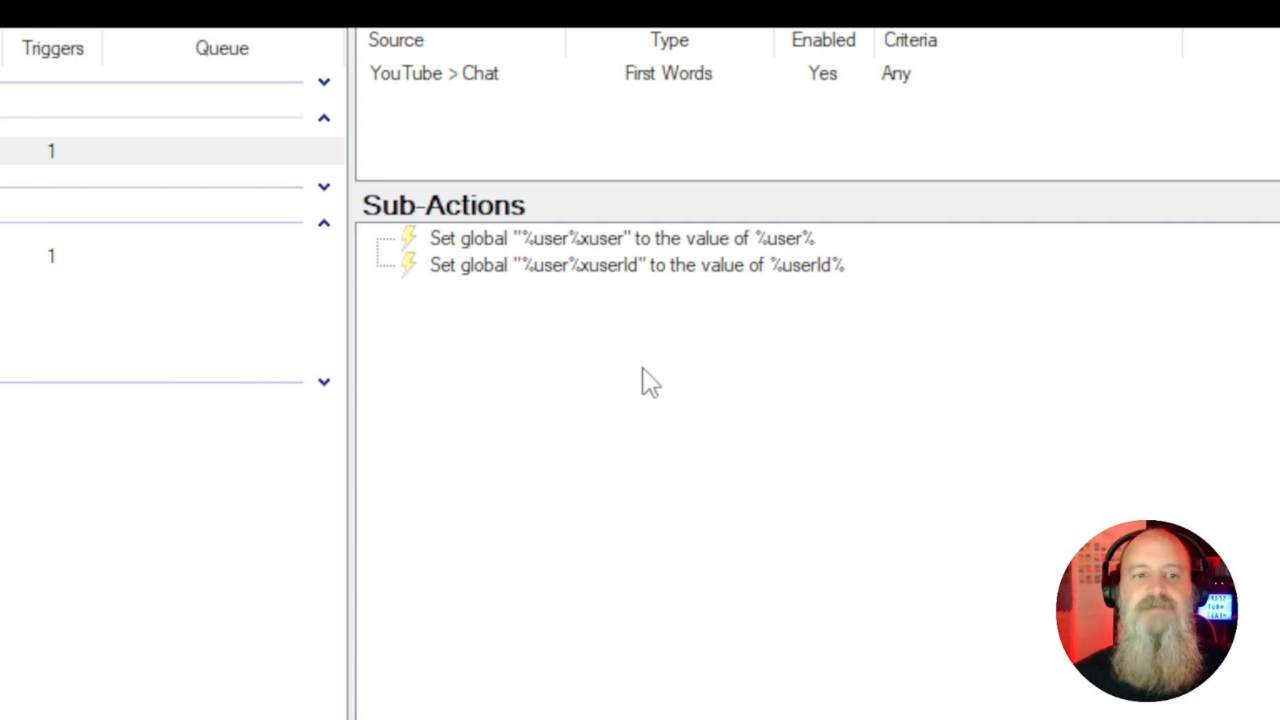
click(325, 224)
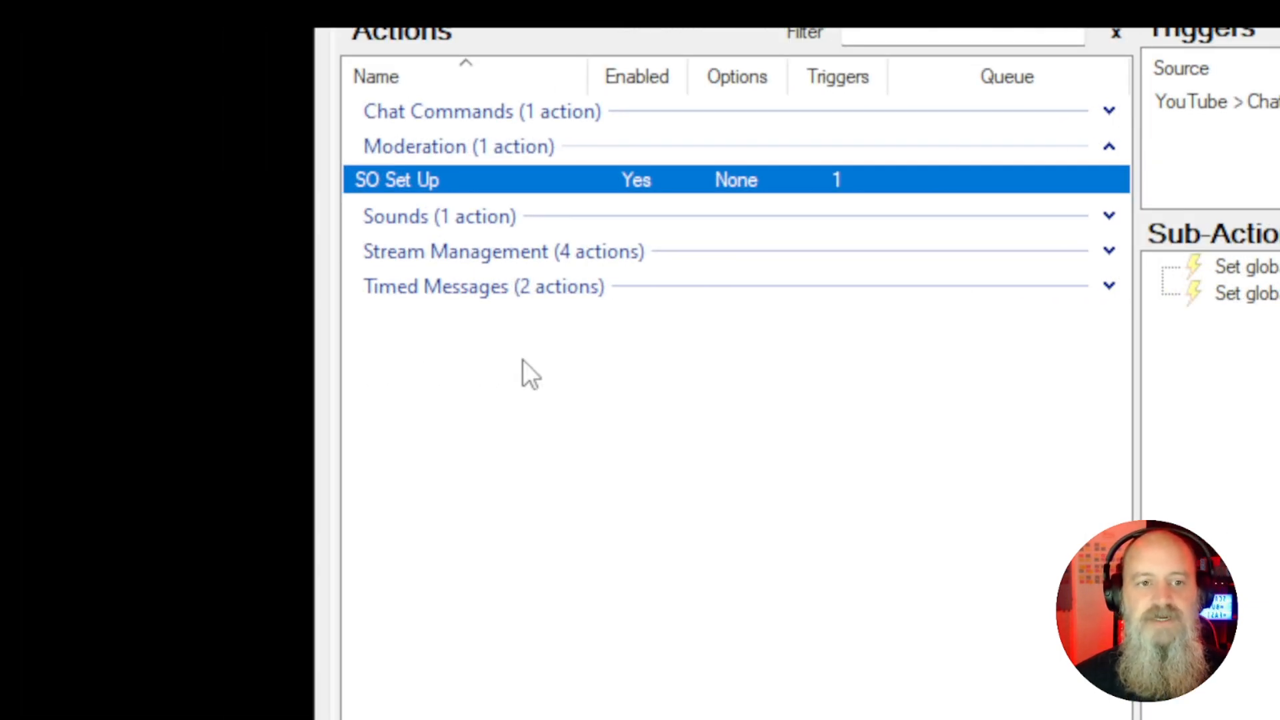
Create a new action named "Shout Out" in the Moderation group
right_click(522, 359)
click(599, 376)
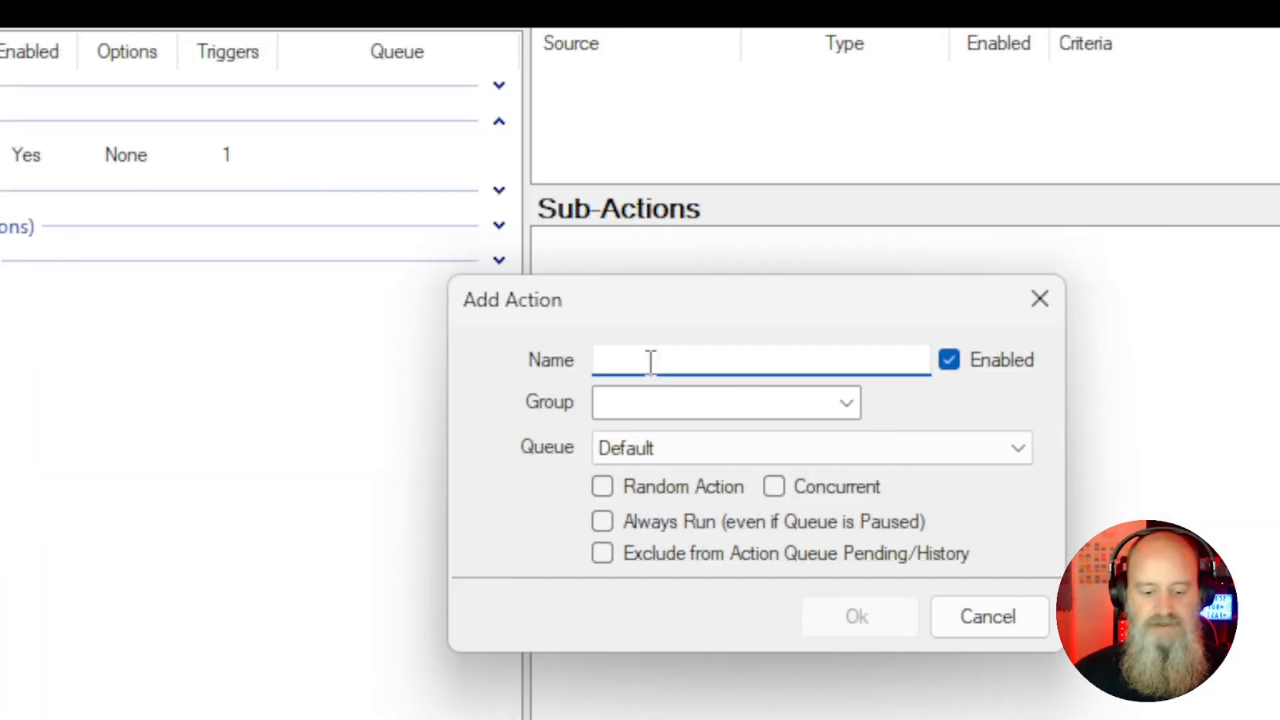
text(Shout)
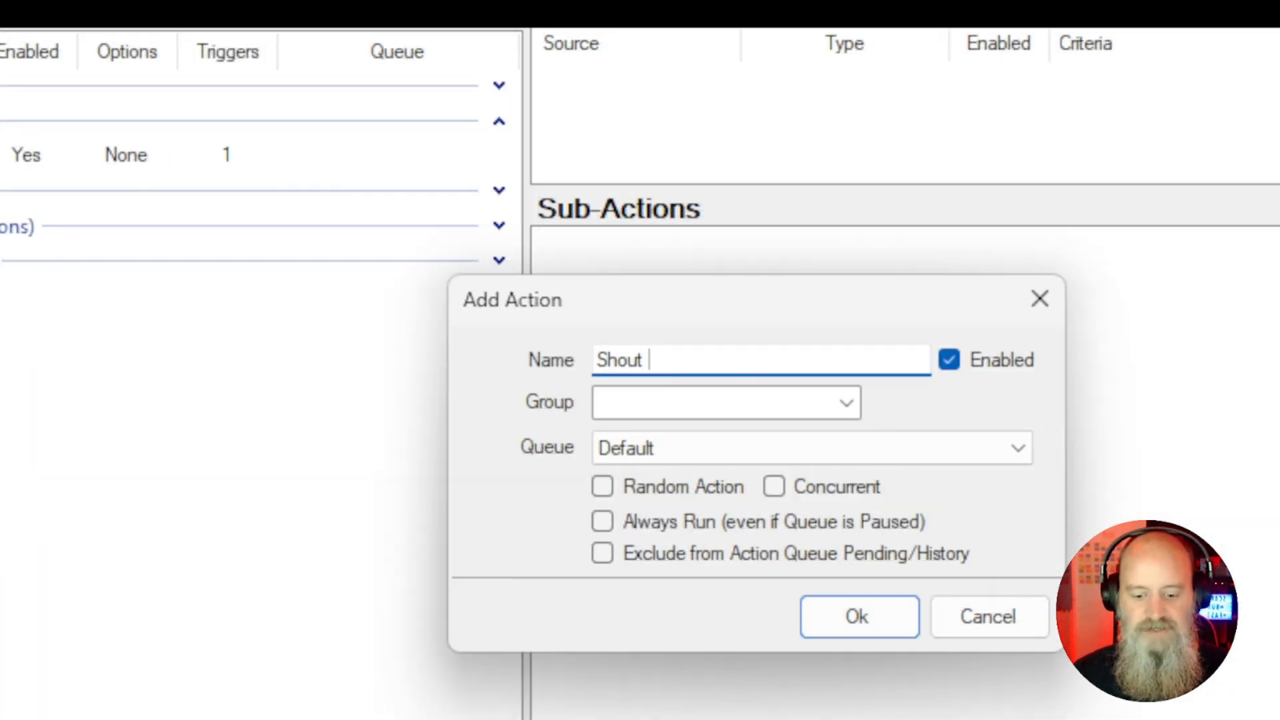
text( Out)
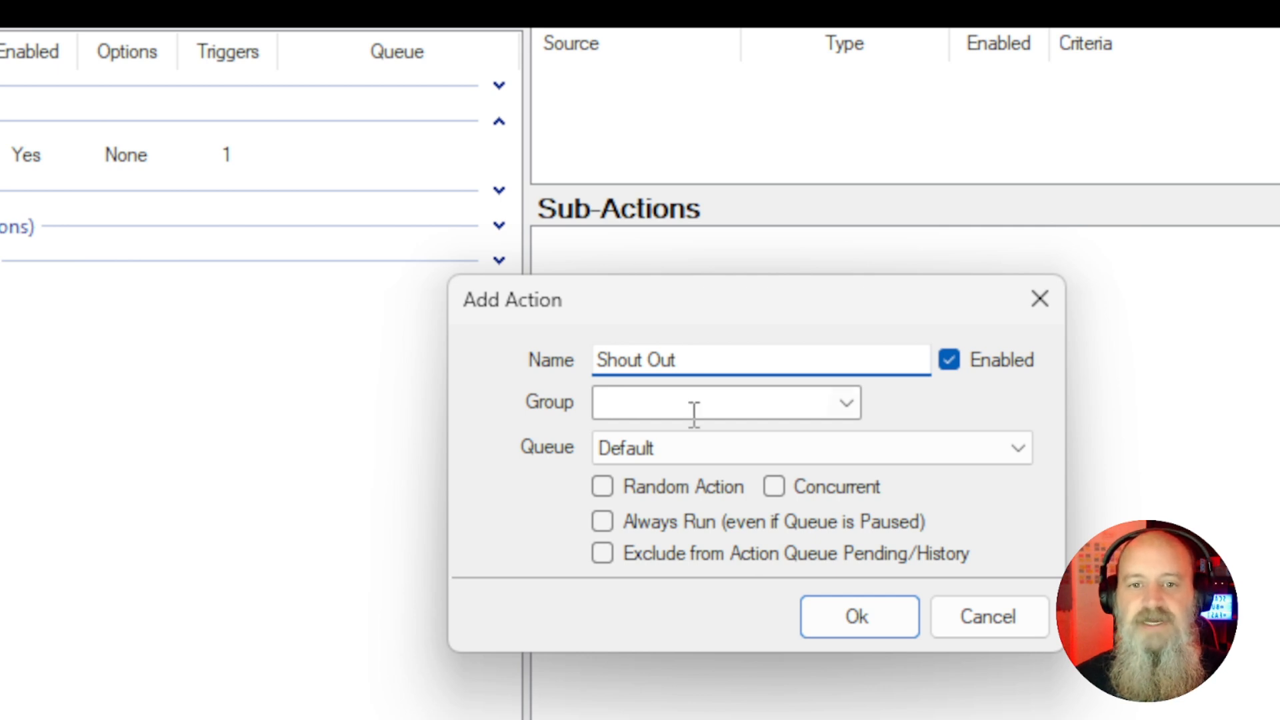
click(847, 402)
click(720, 449)
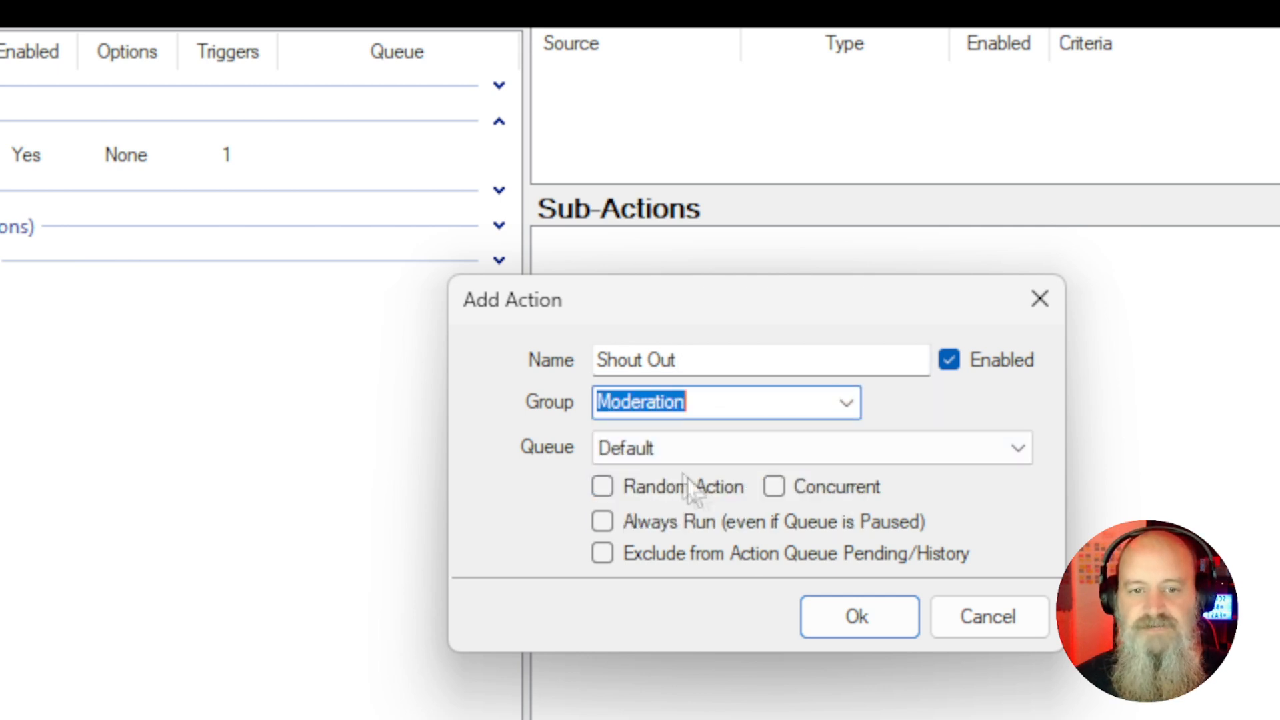
click(855, 616)
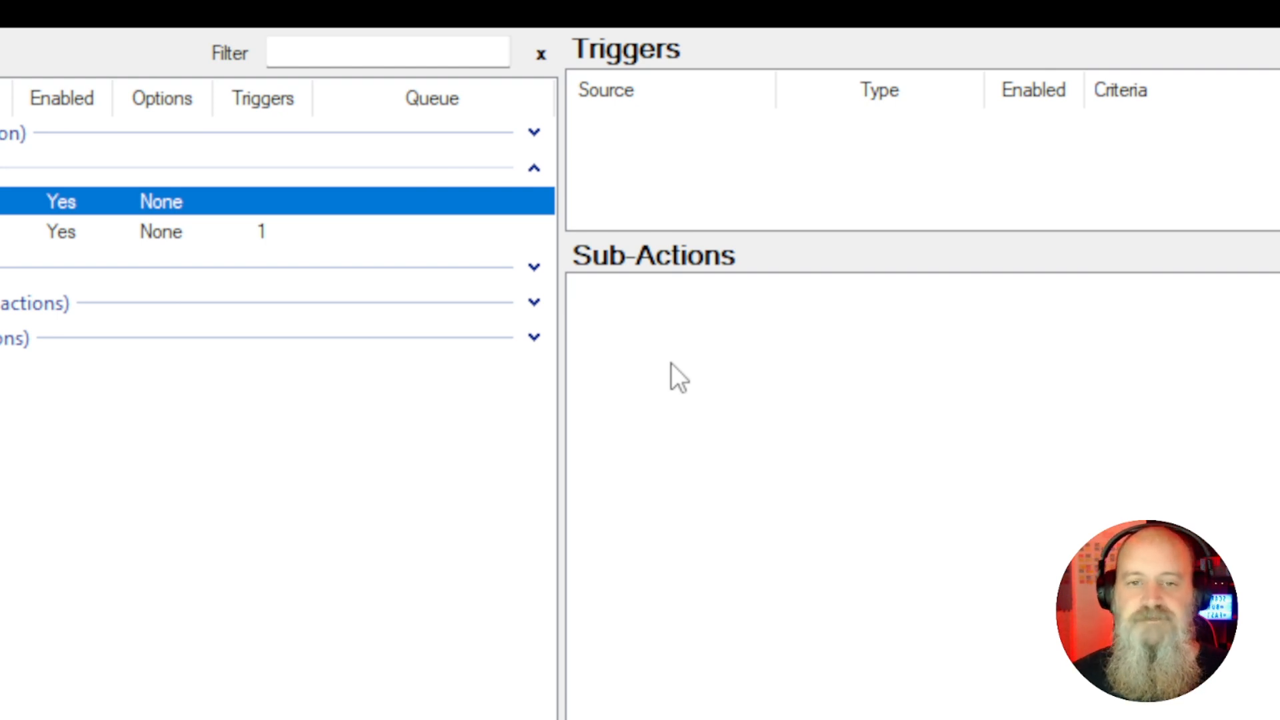
Add a Global (Get) sub-action to the Shout Out action, keeping the Global source with Persisted enabled
right_click(631, 337)
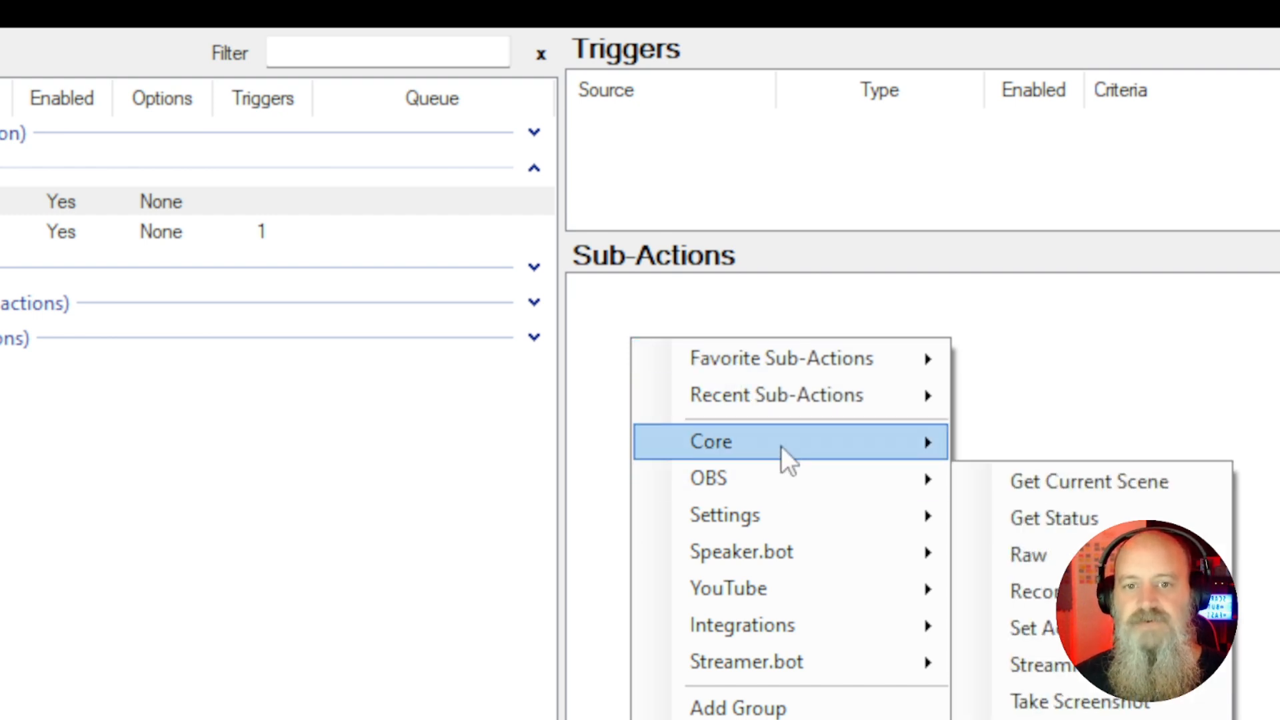
mouse_move(781, 445)
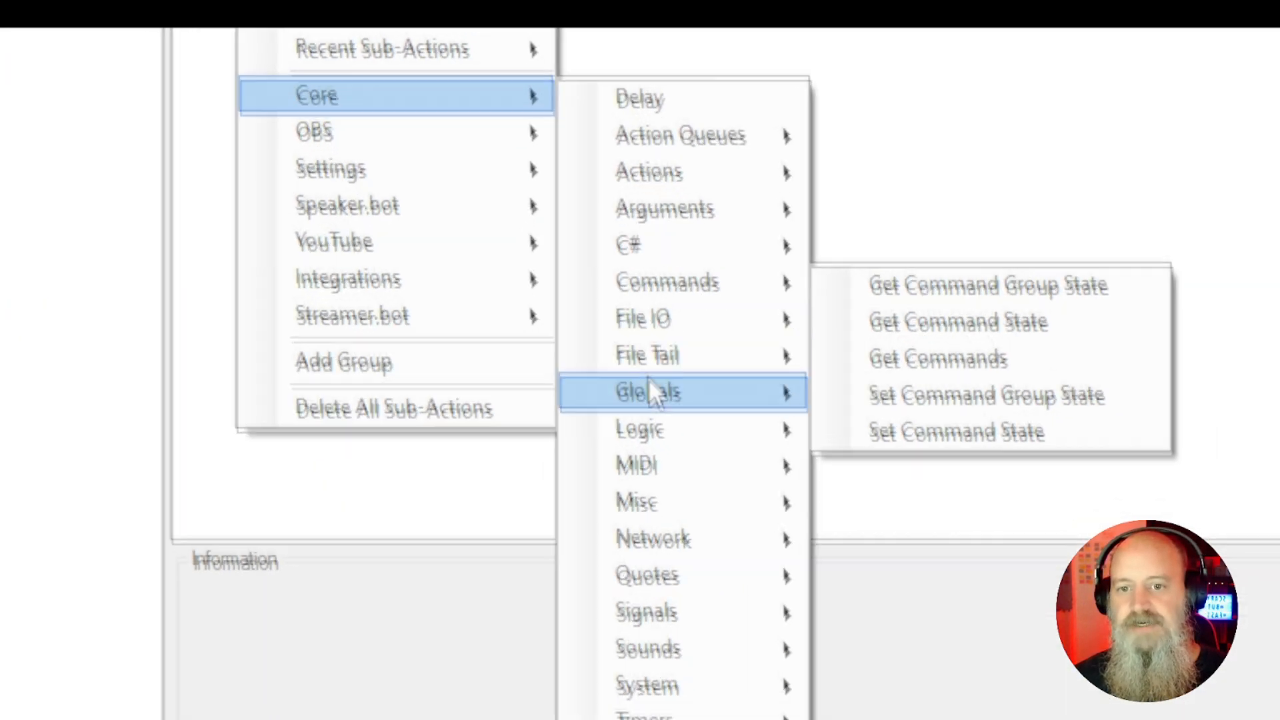
mouse_move(643, 372)
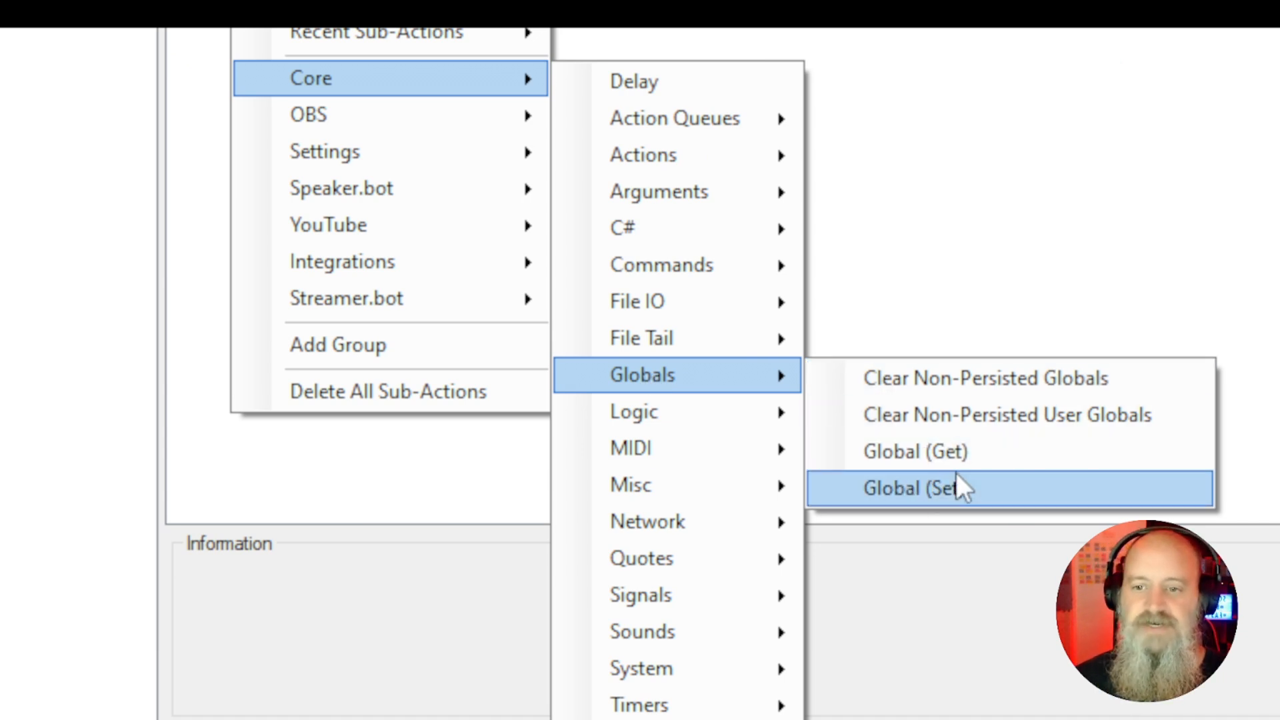
click(951, 443)
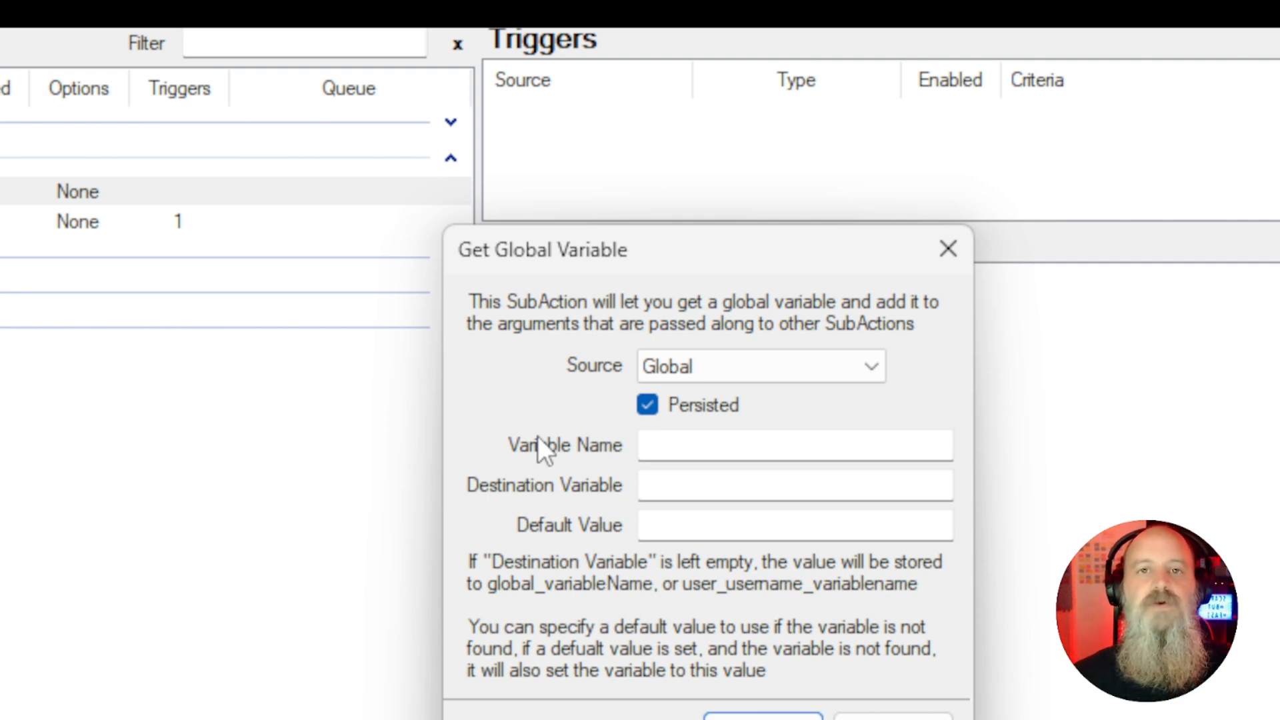
Set the Global (Get) variable name to %rawInput%xuser and the destination variable to yuser, then confirm
click(647, 445)
text(%raw)
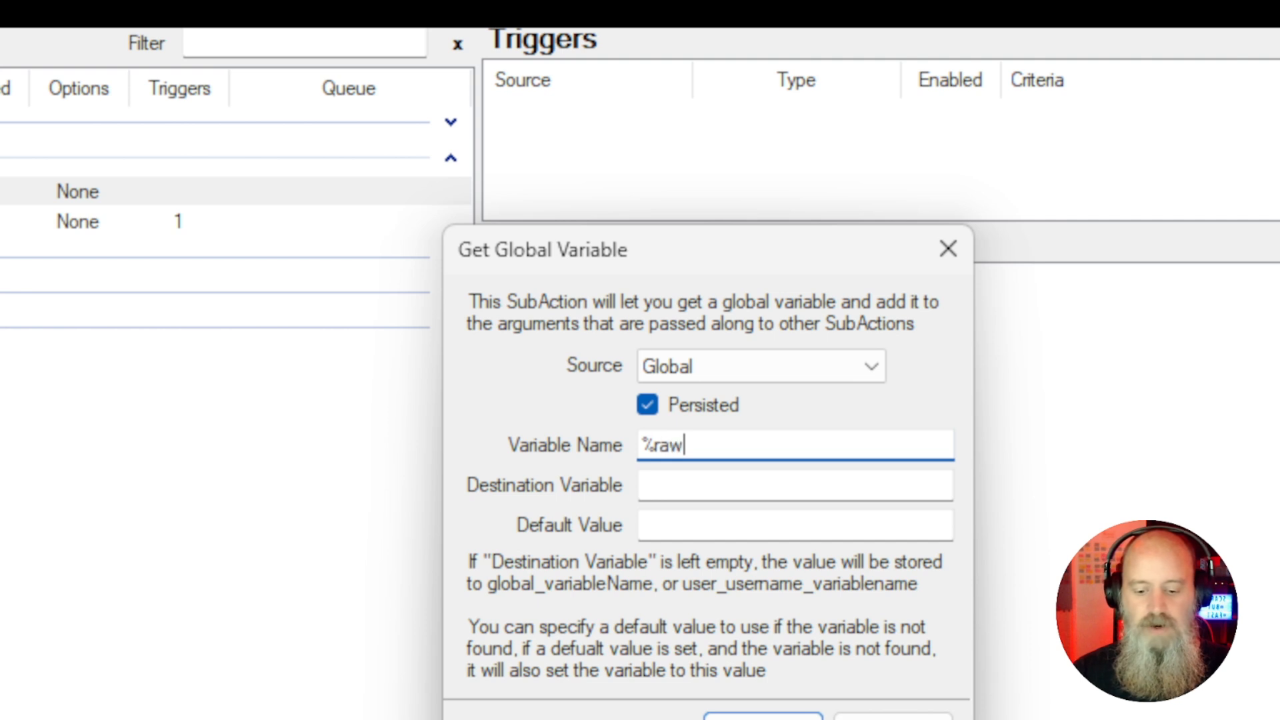
text(Inpu)
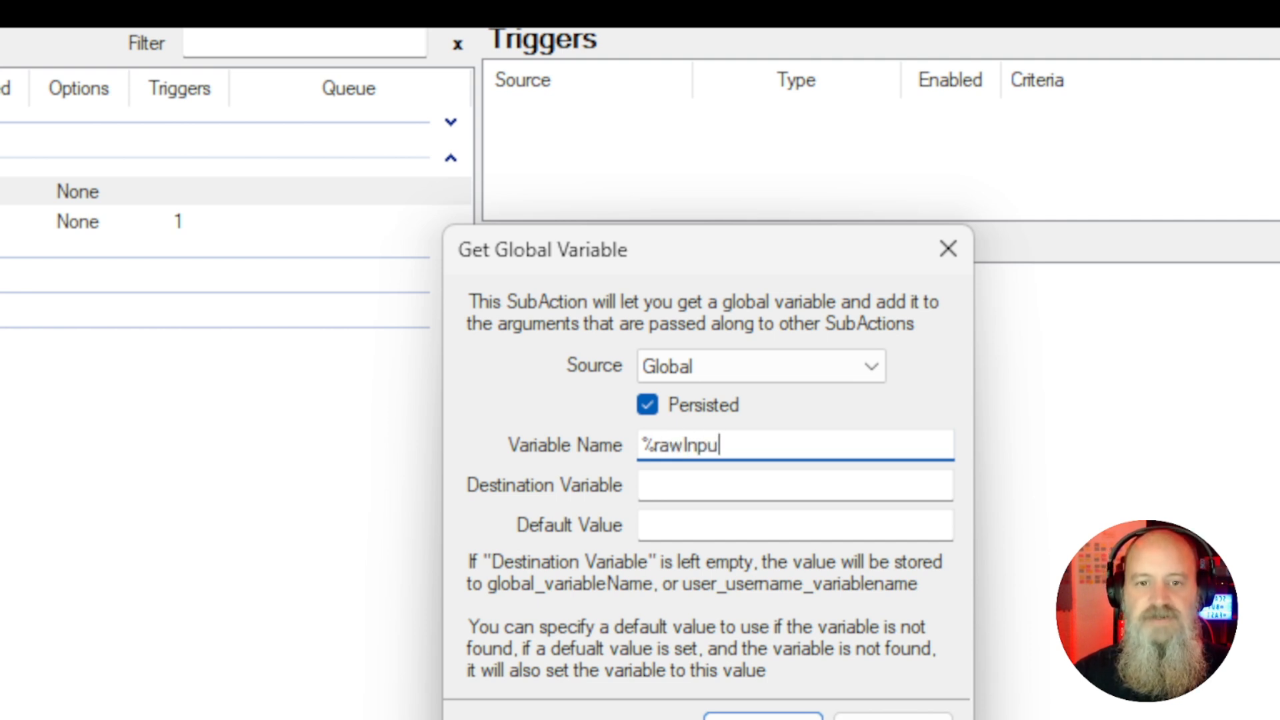
text(t)
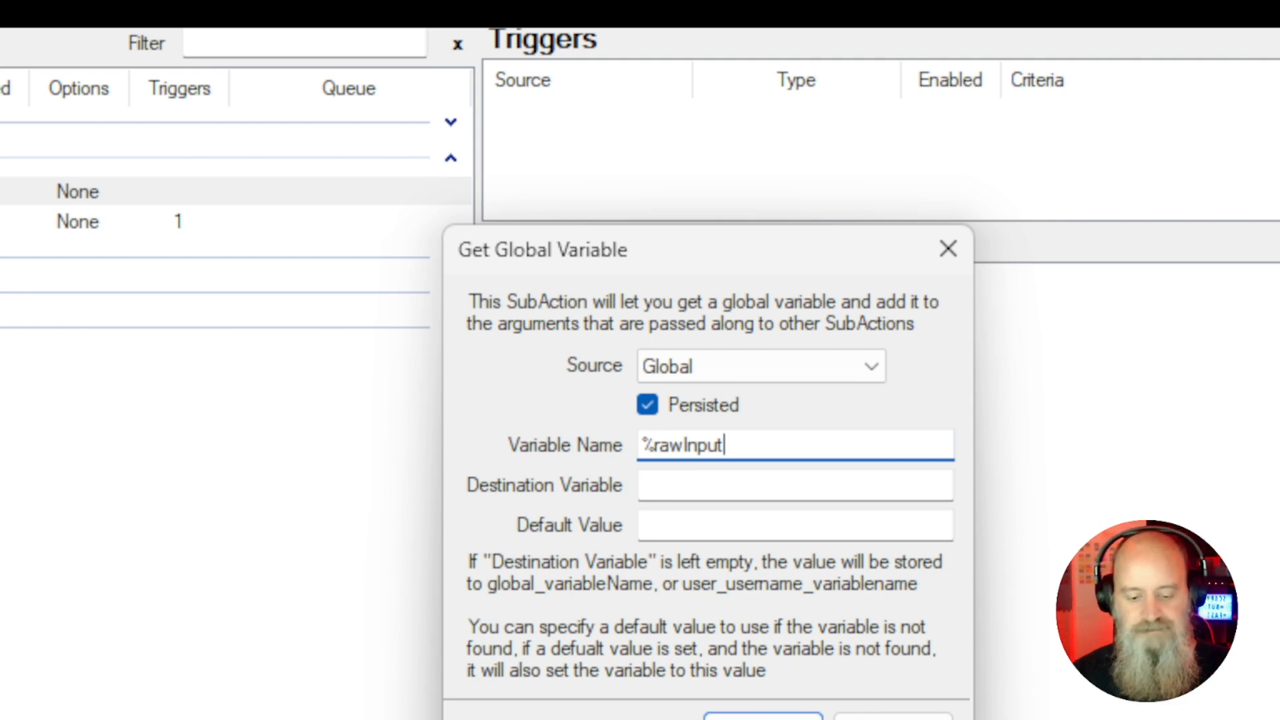
text(%)
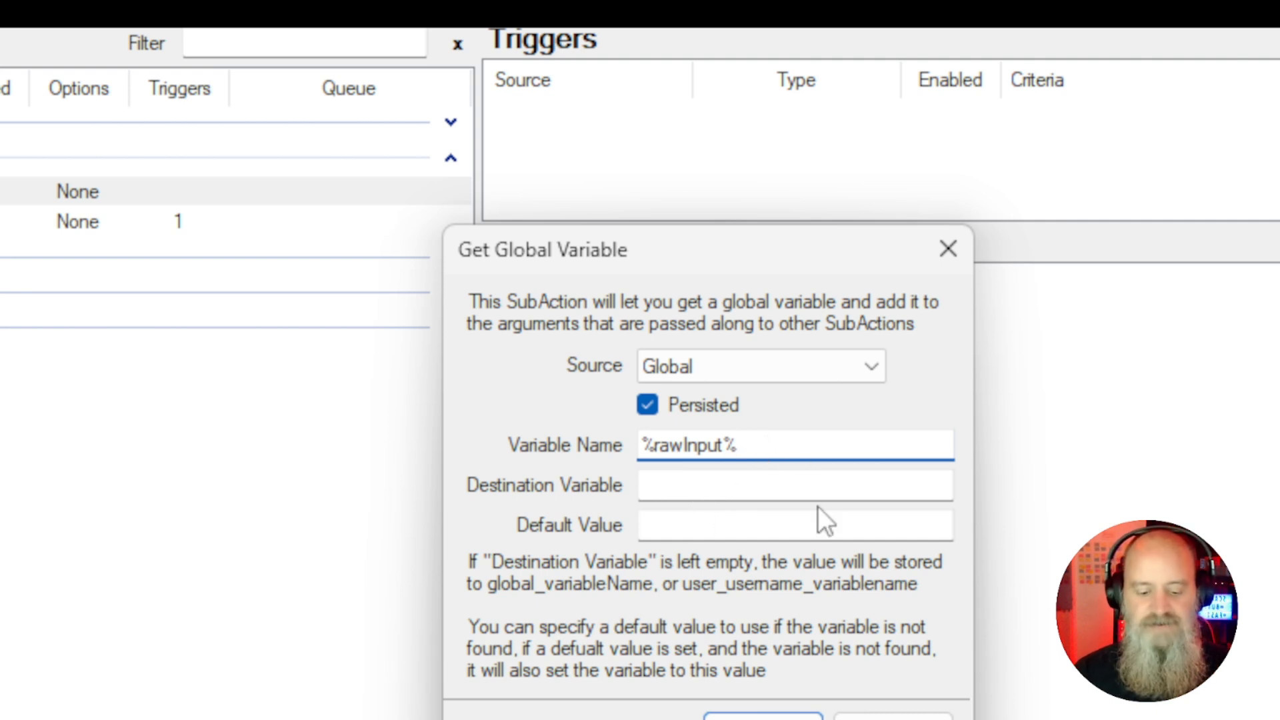
text(xuser)
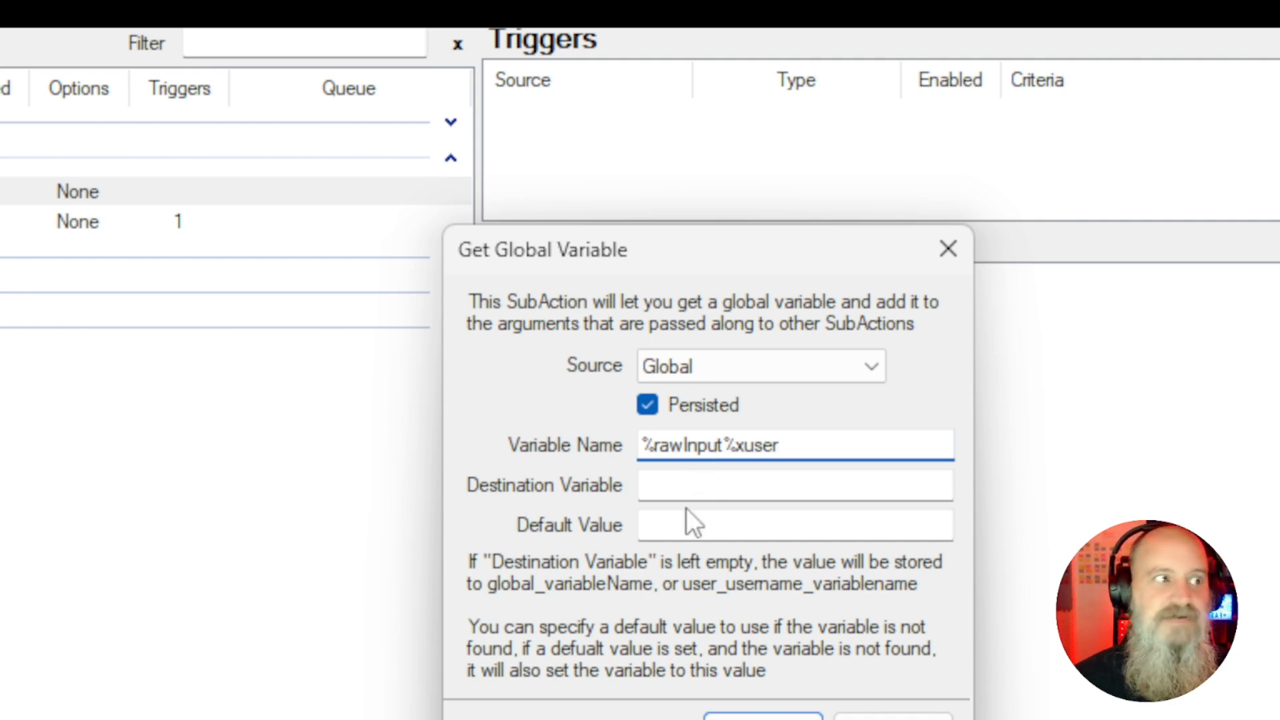
click(684, 491)
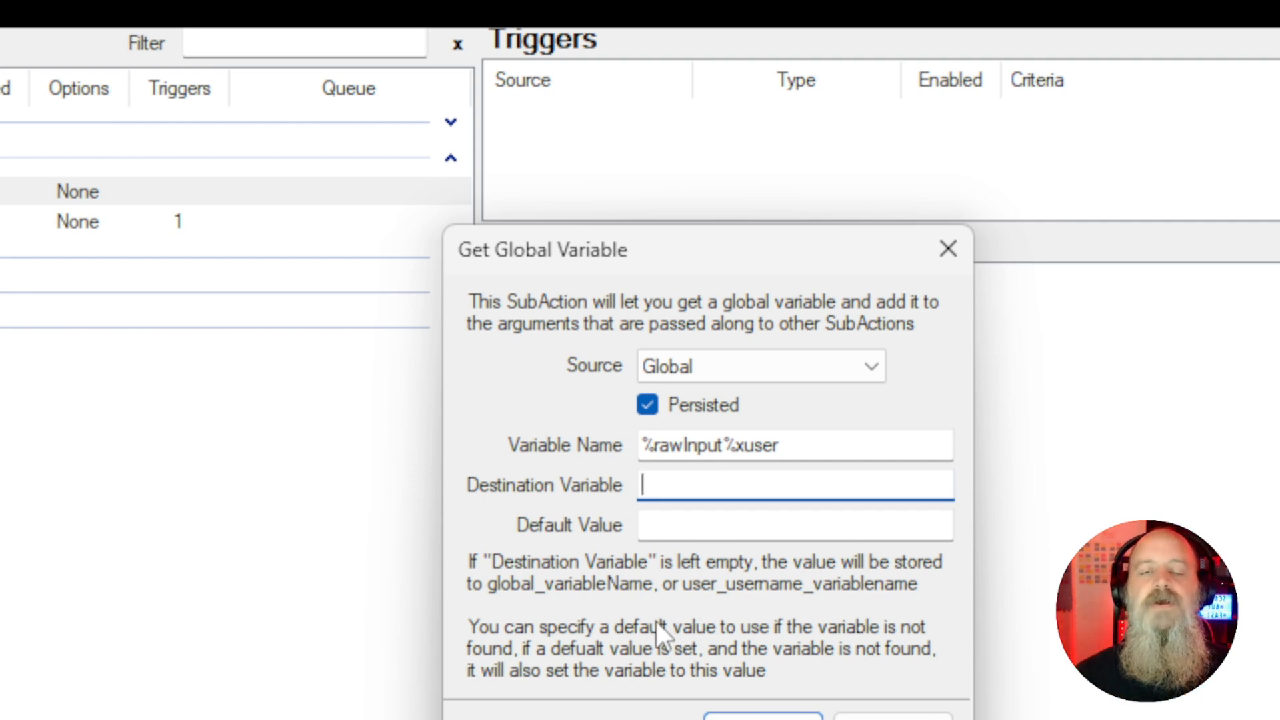
text(yuser)
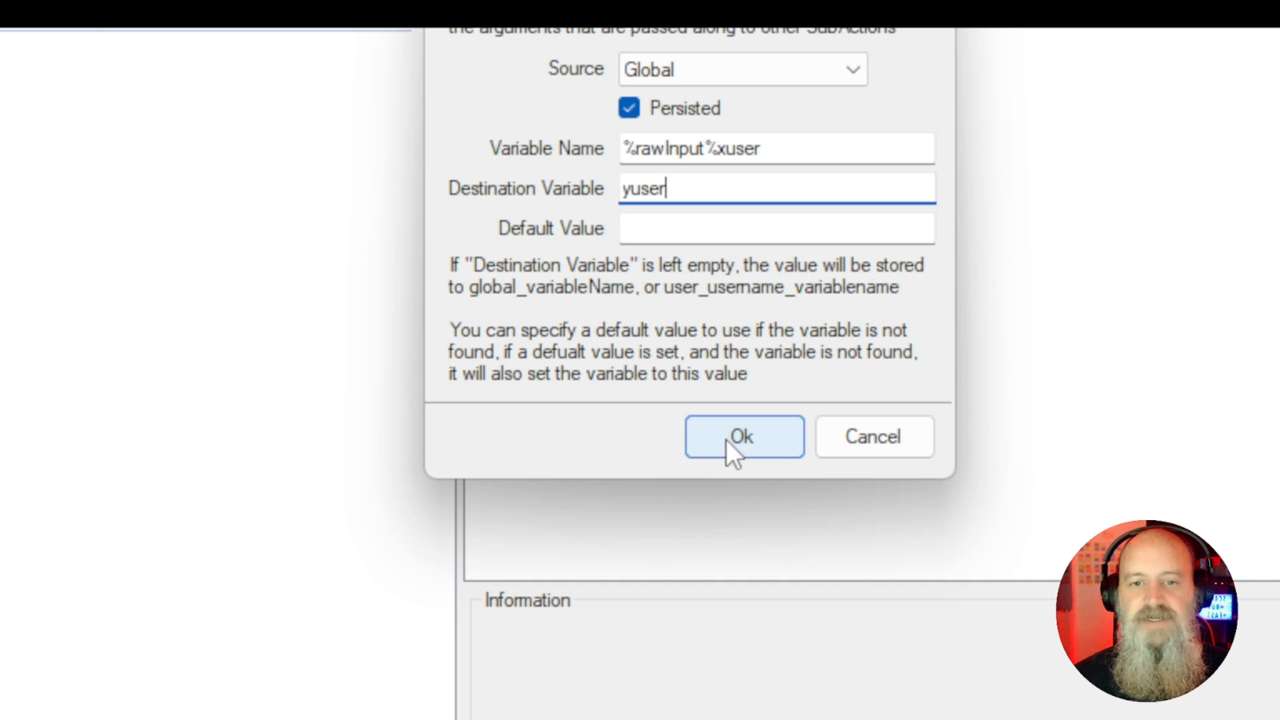
click(725, 439)
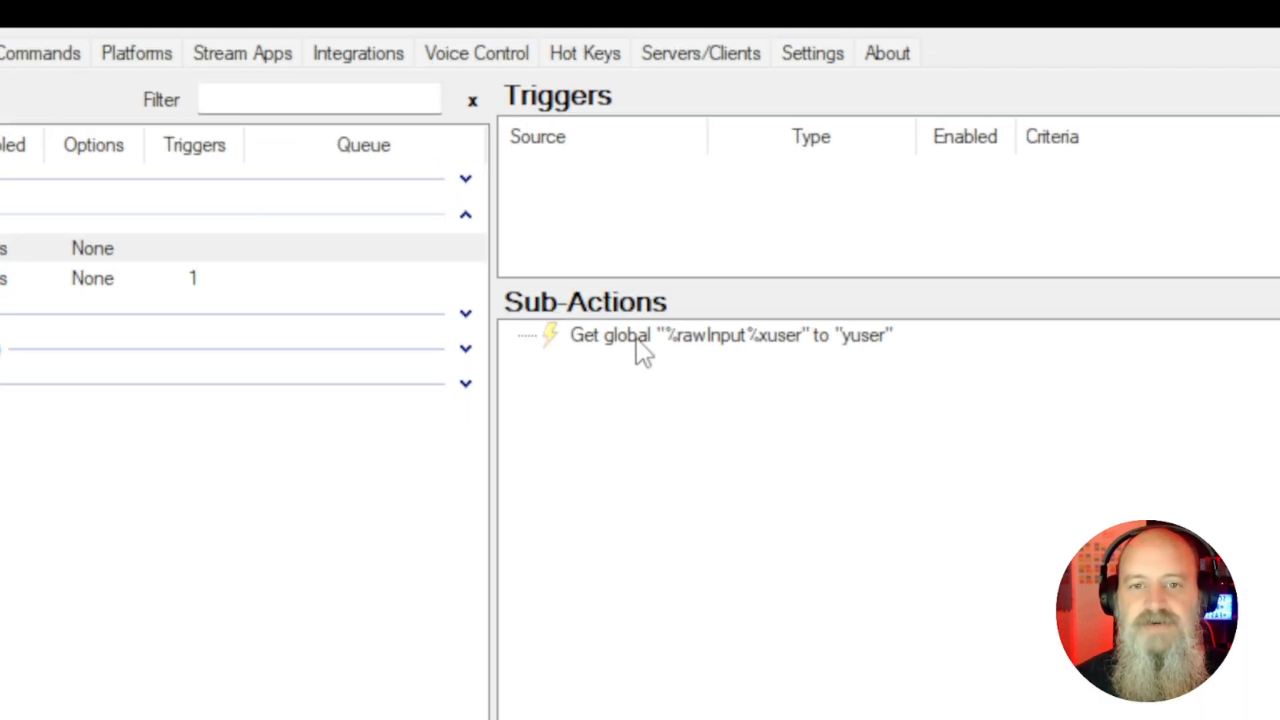
Duplicate that sub-action and change the copy's variable name to %rawInput%xuserId and destination variable to yuserId
right_click(642, 354)
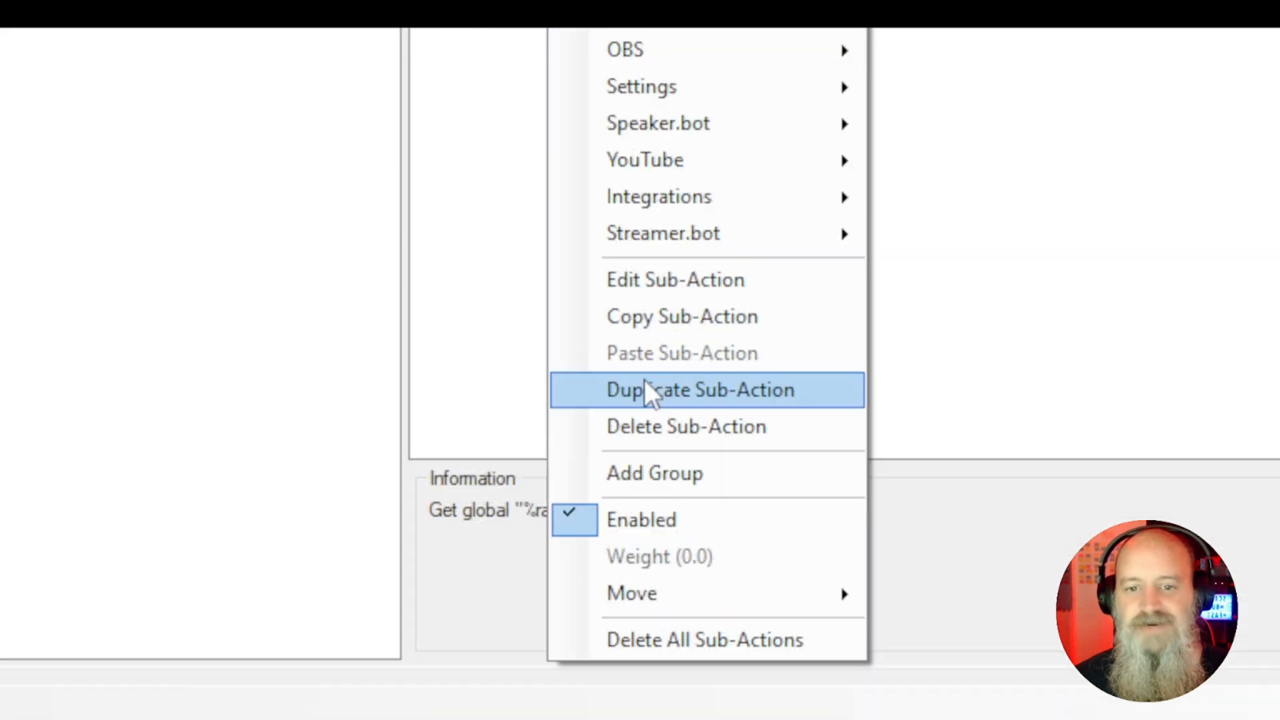
click(644, 380)
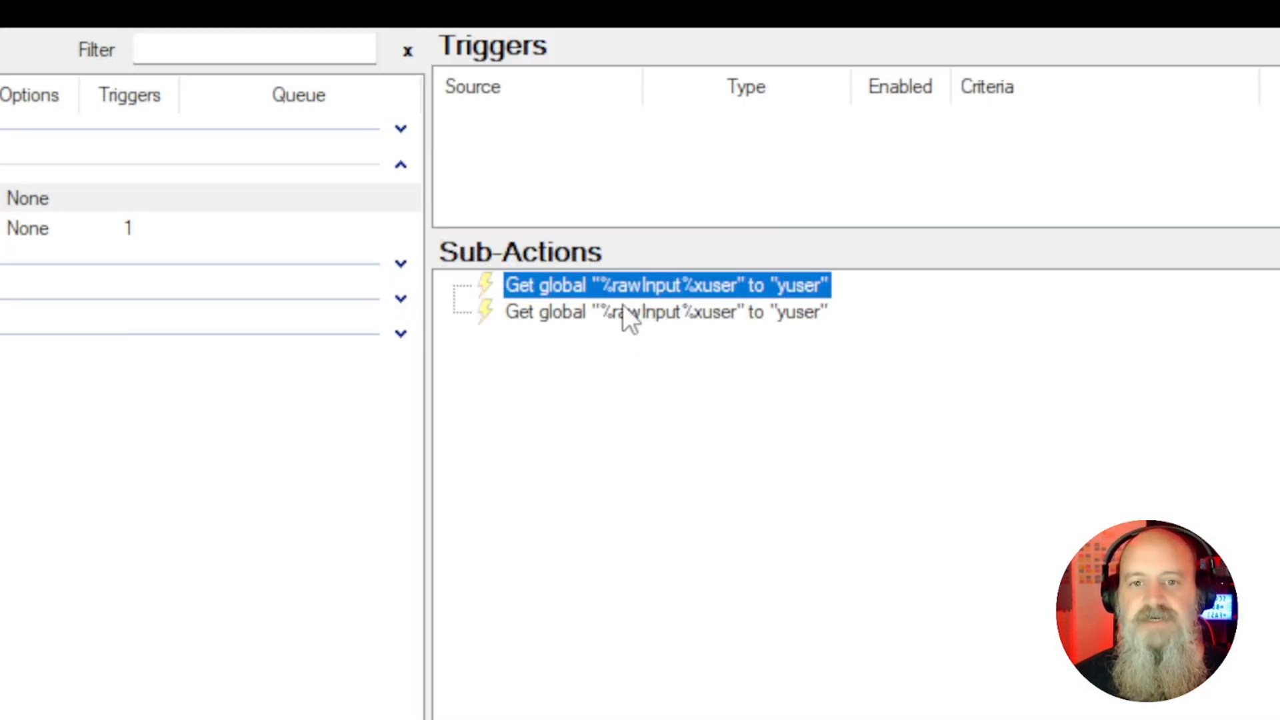
double_click(622, 305)
click(751, 452)
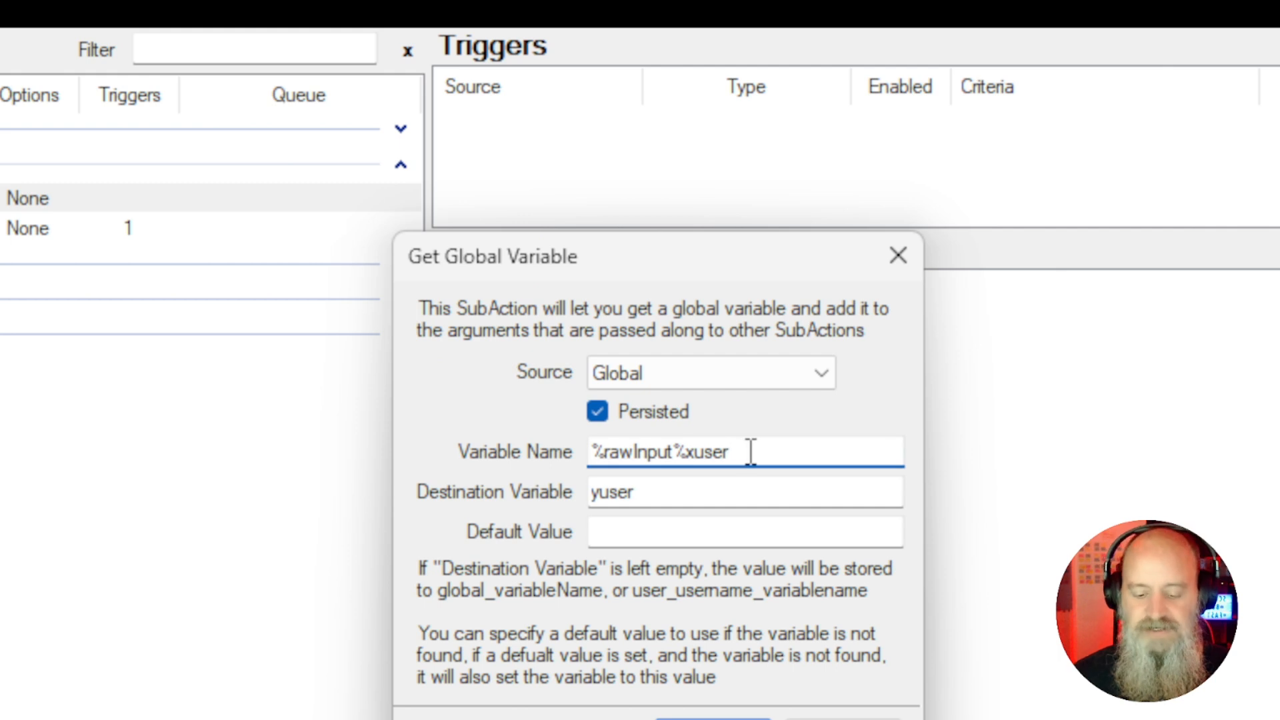
text(Id)
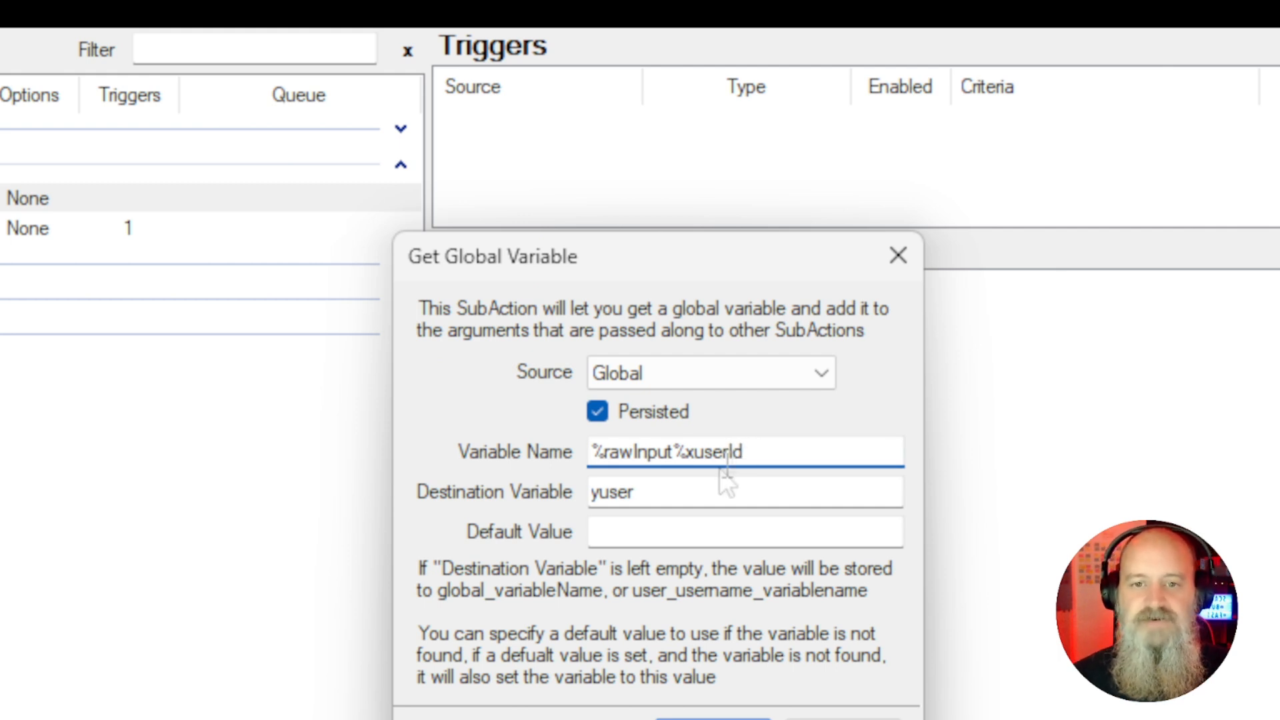
click(695, 490)
text(I)
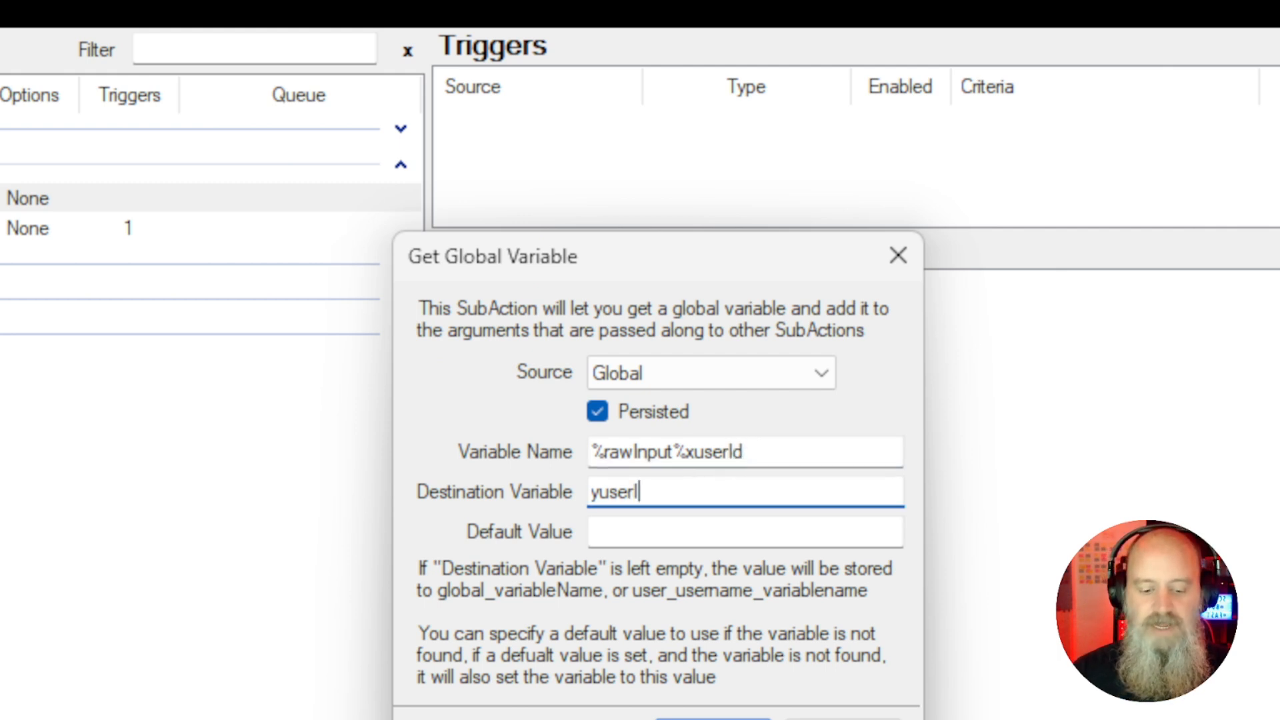
text(d)
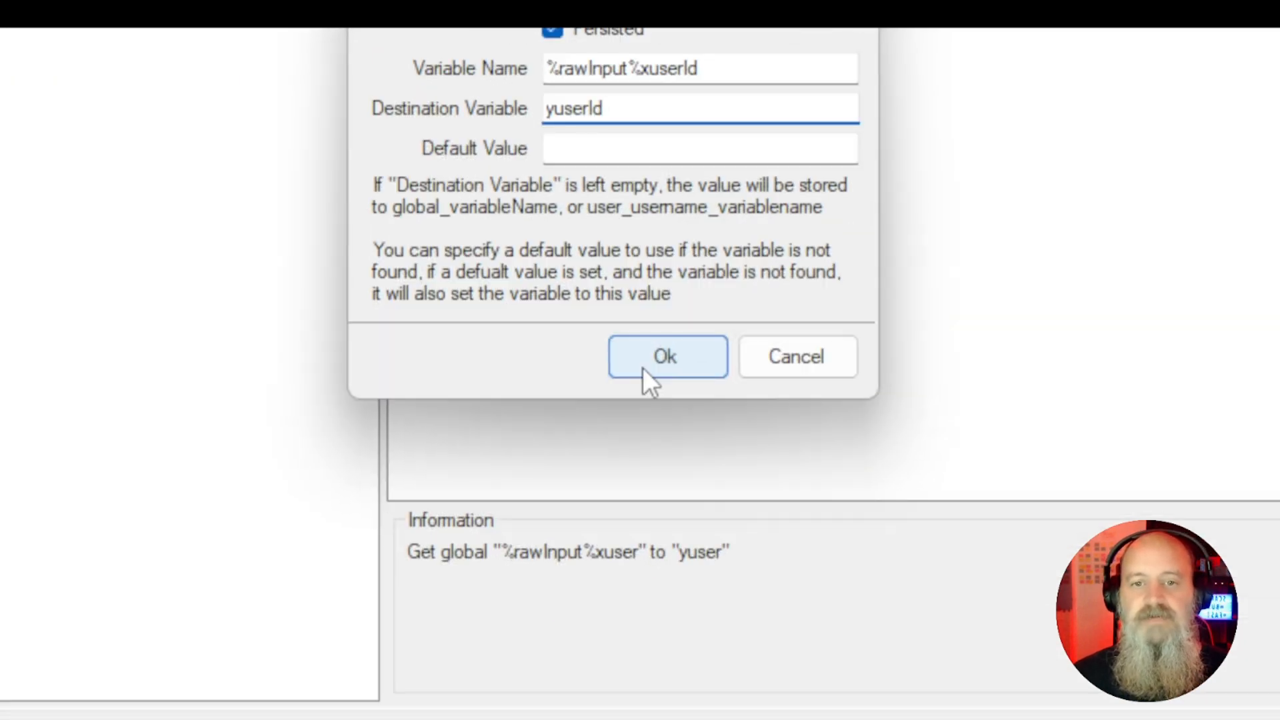
click(642, 367)
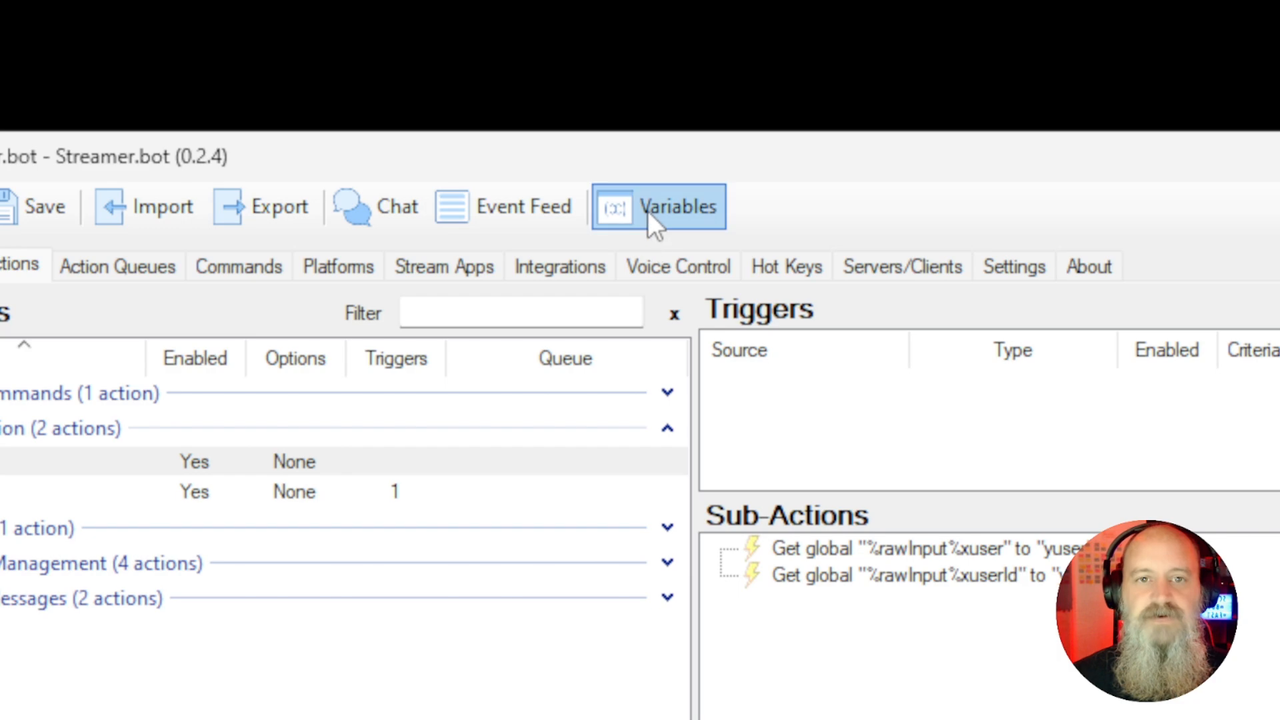
Open the global variables viewer to compare the stored user globals, then close it
click(650, 212)
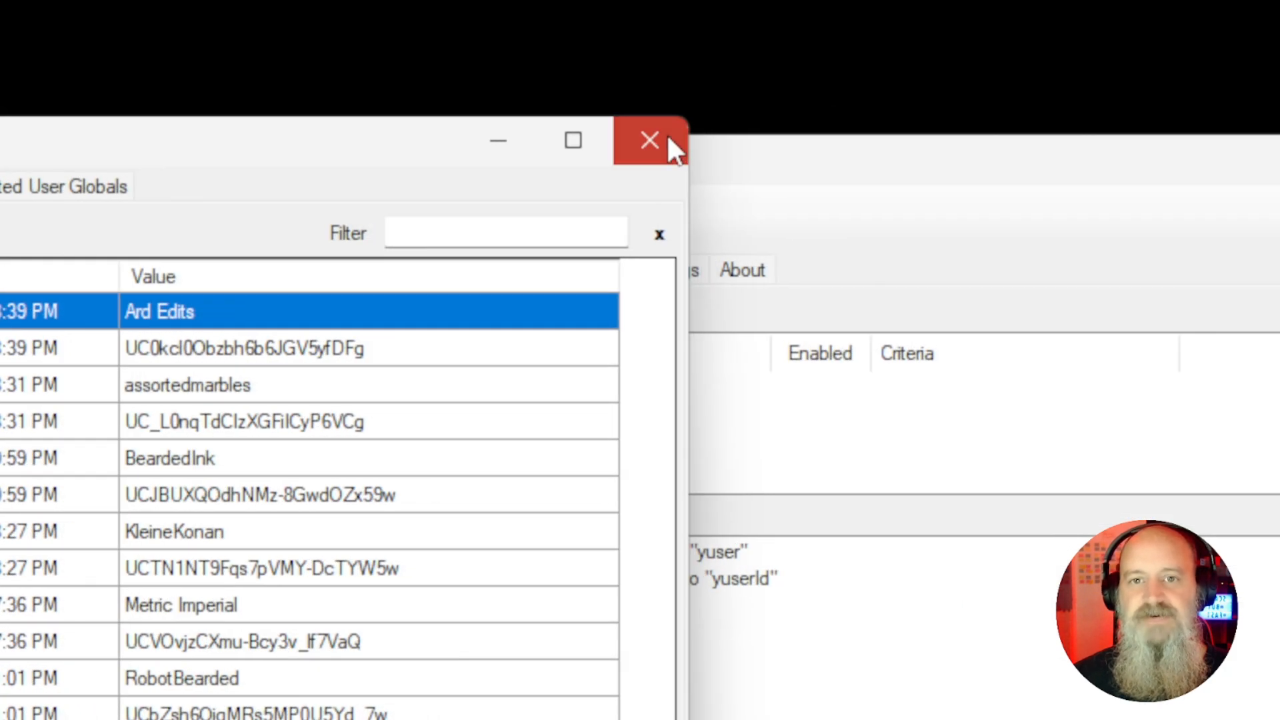
click(667, 142)
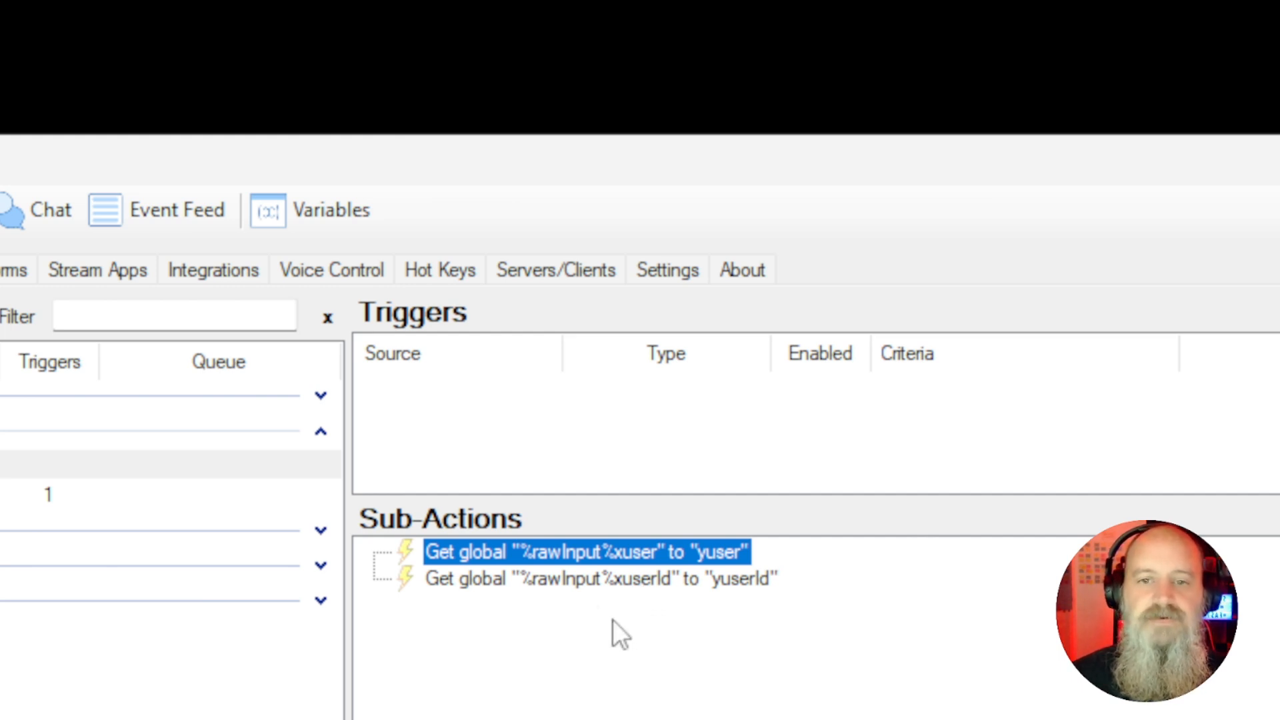
Add a YouTube Send Message to Channel sub-action, keeping the Bot account and All broadcasts
right_click(531, 637)
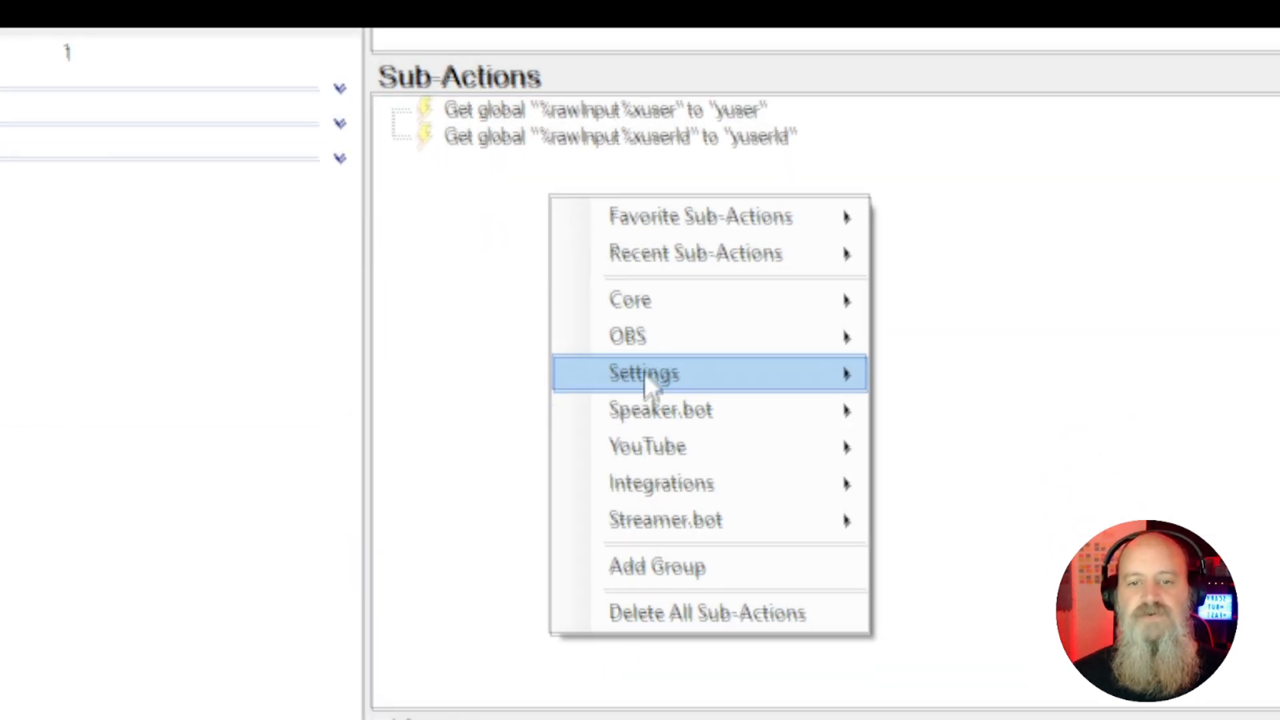
mouse_move(754, 383)
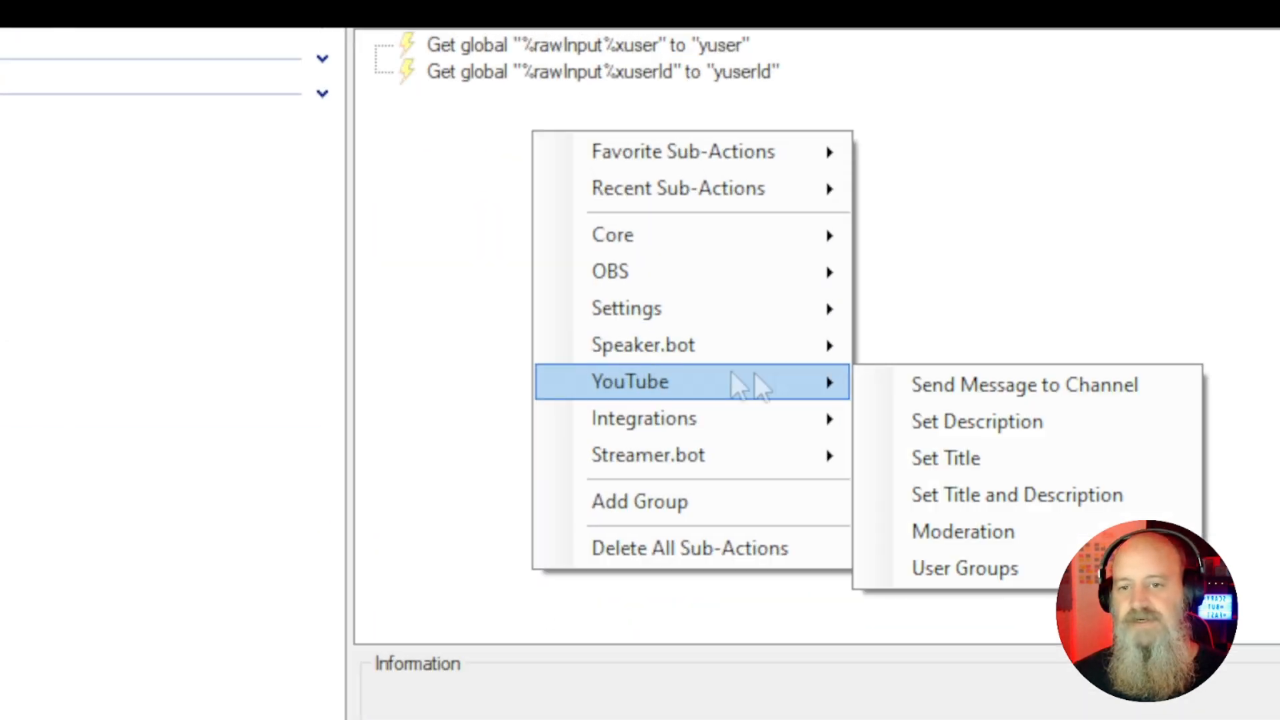
click(999, 386)
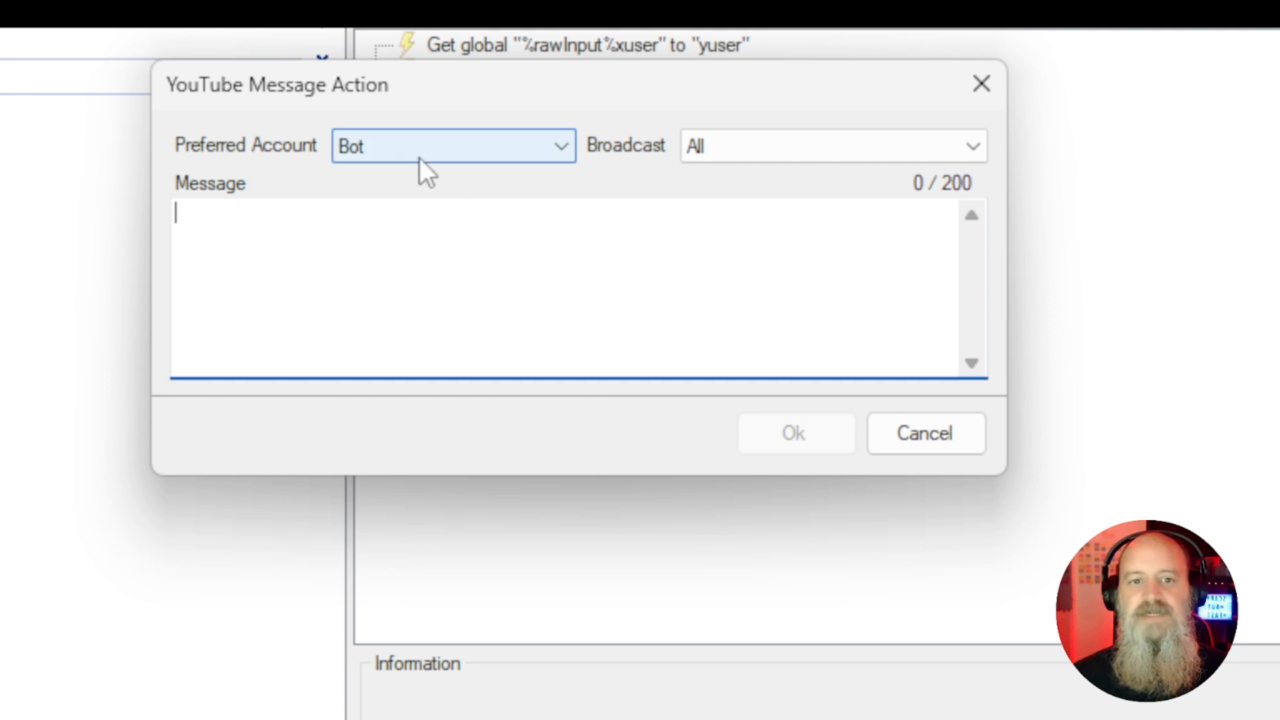
click(419, 157)
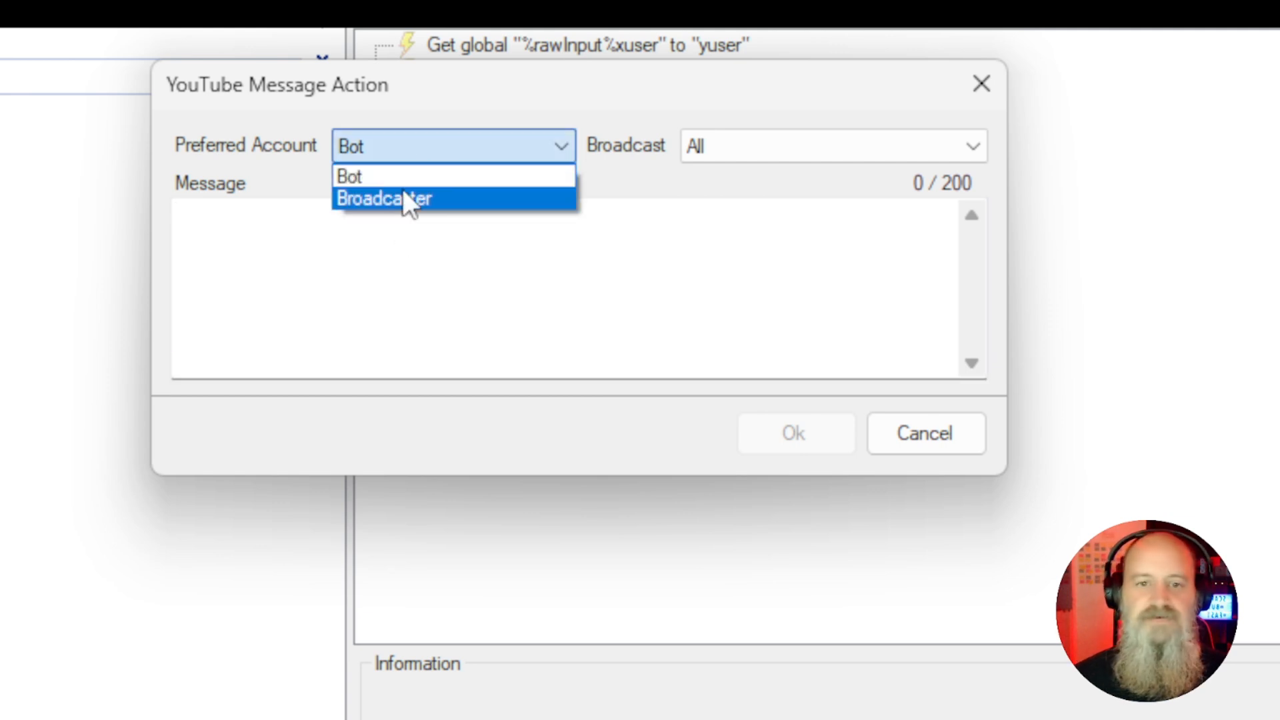
click(401, 176)
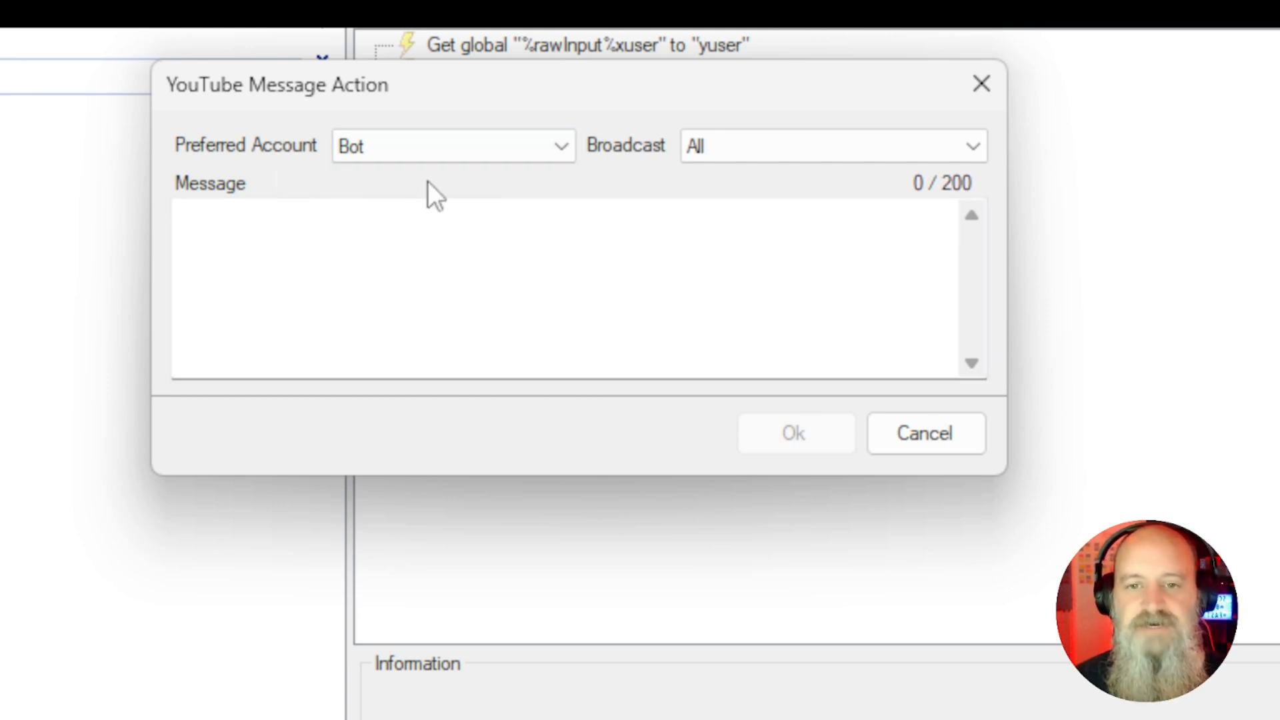
click(716, 156)
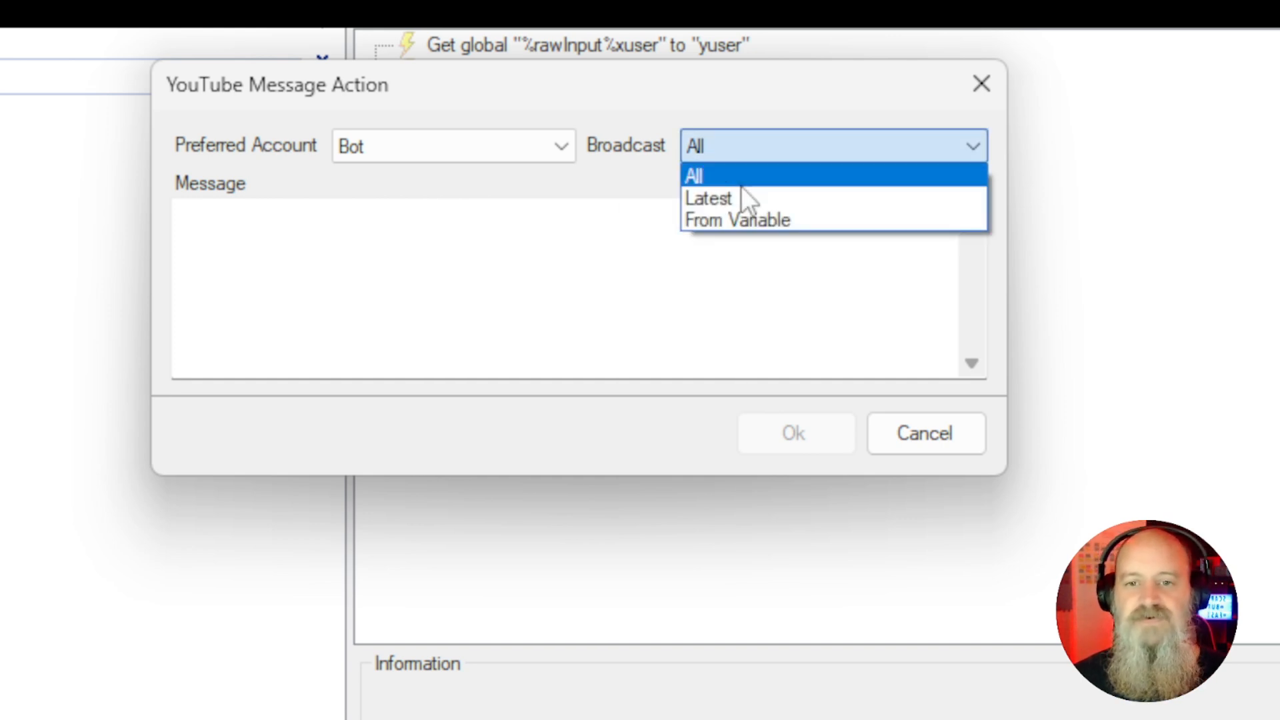
click(731, 178)
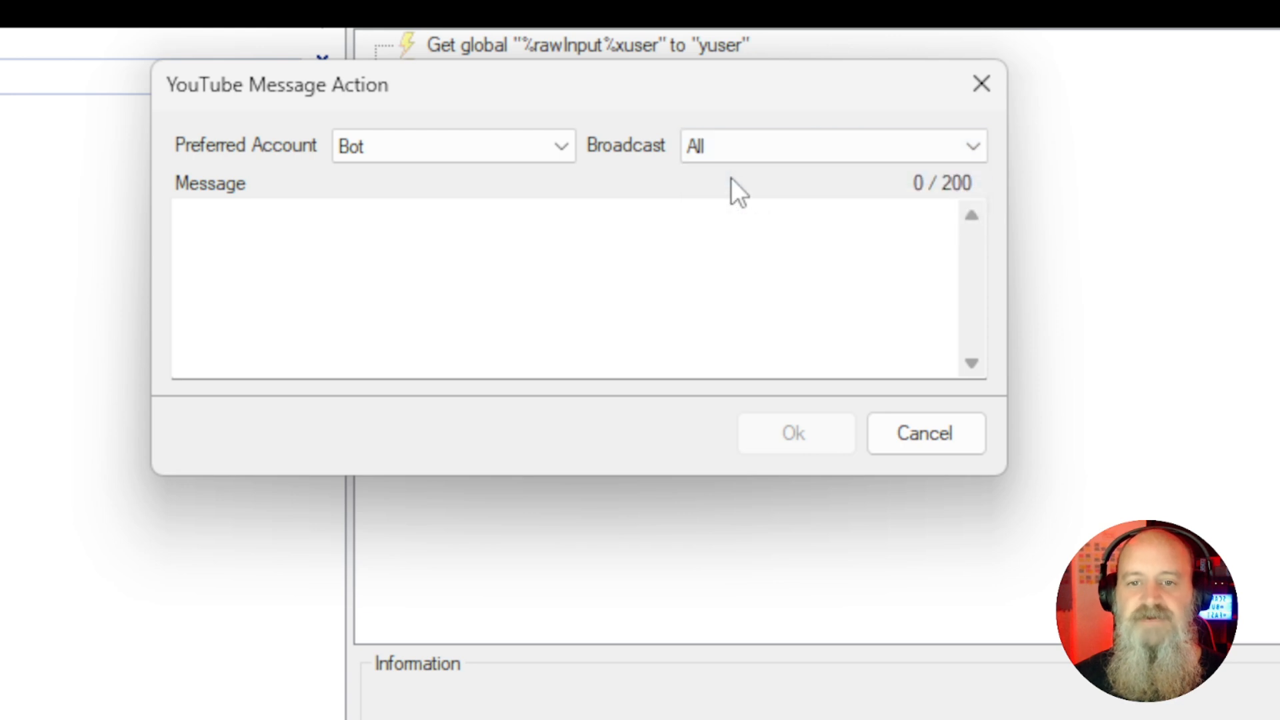
click(501, 269)
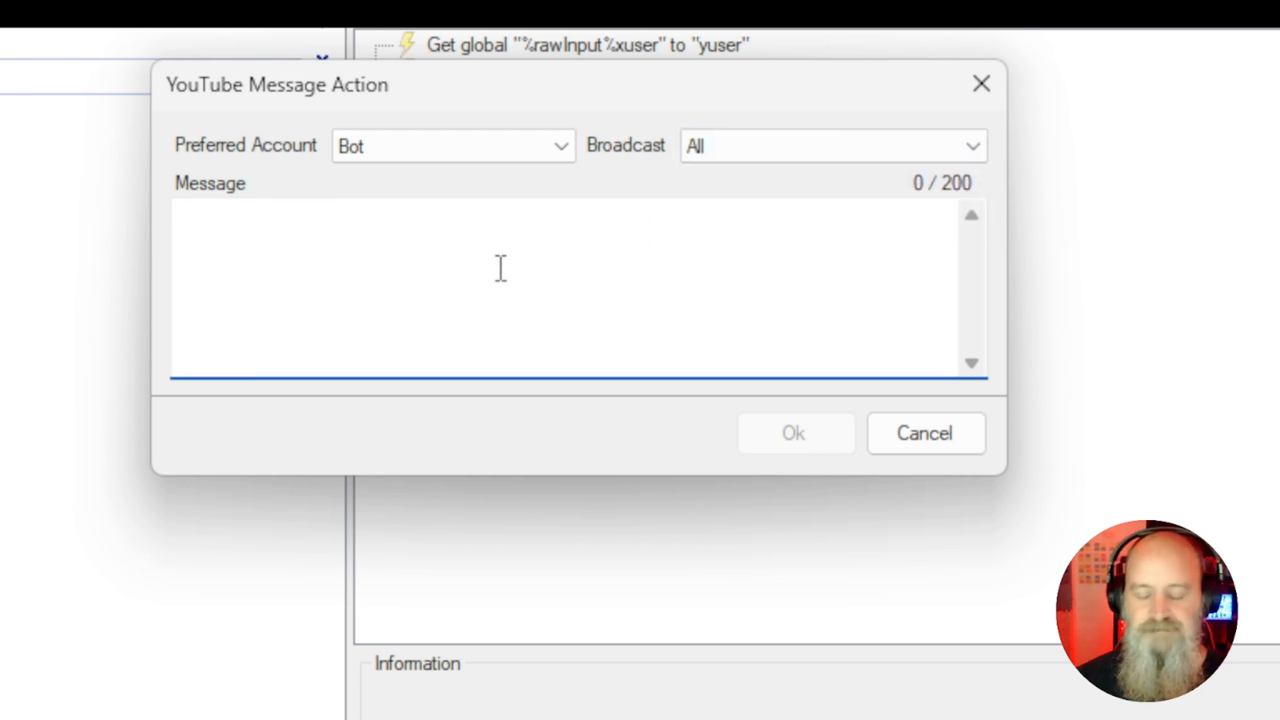
text(Please show su)
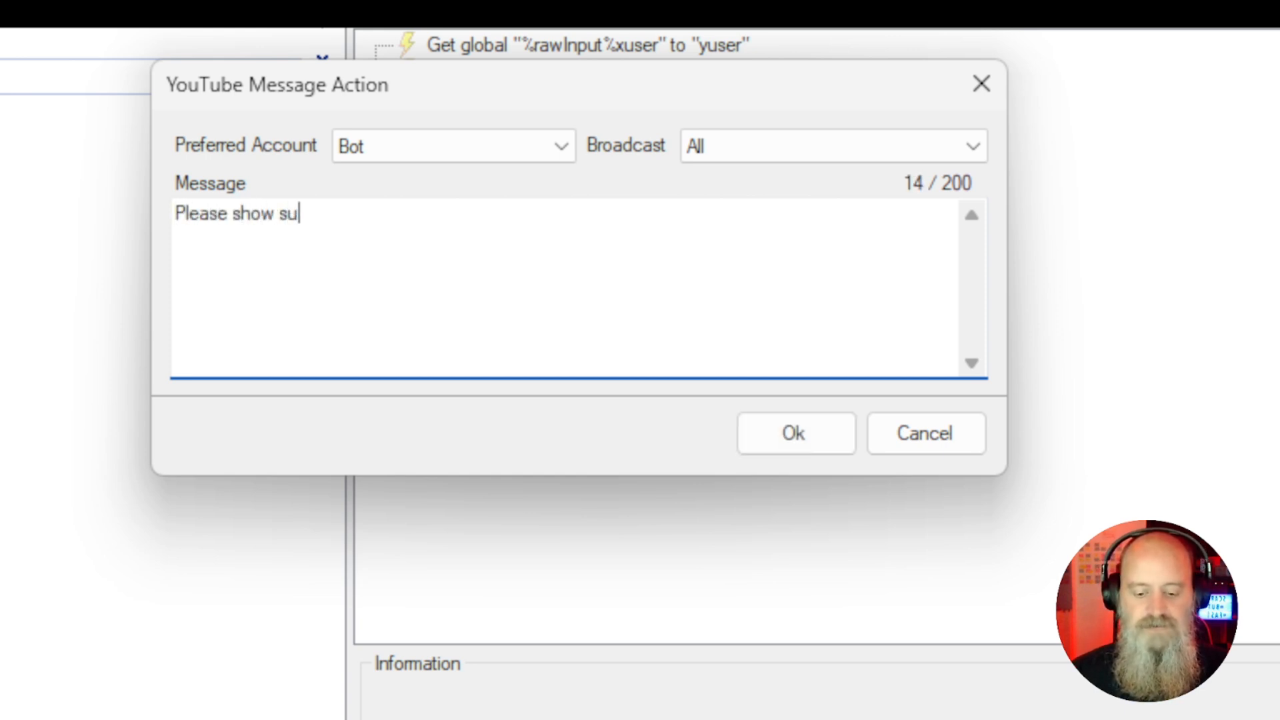
text(pport for )
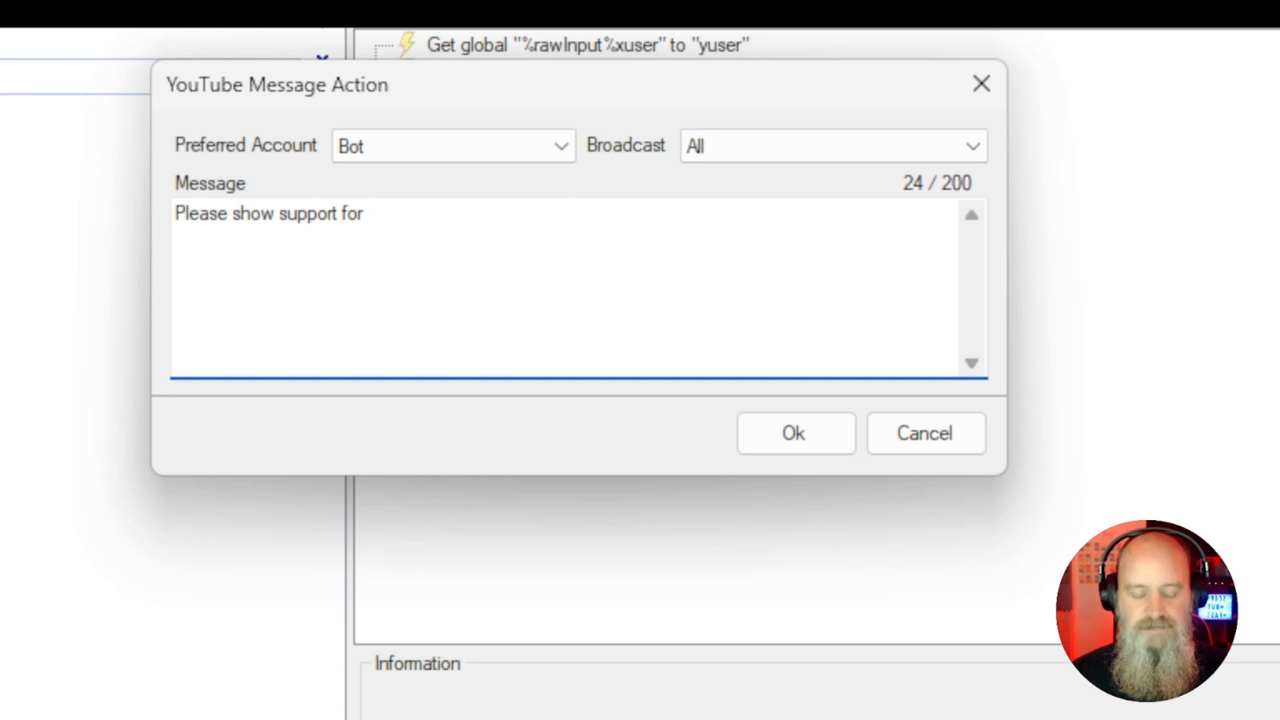
text(%)
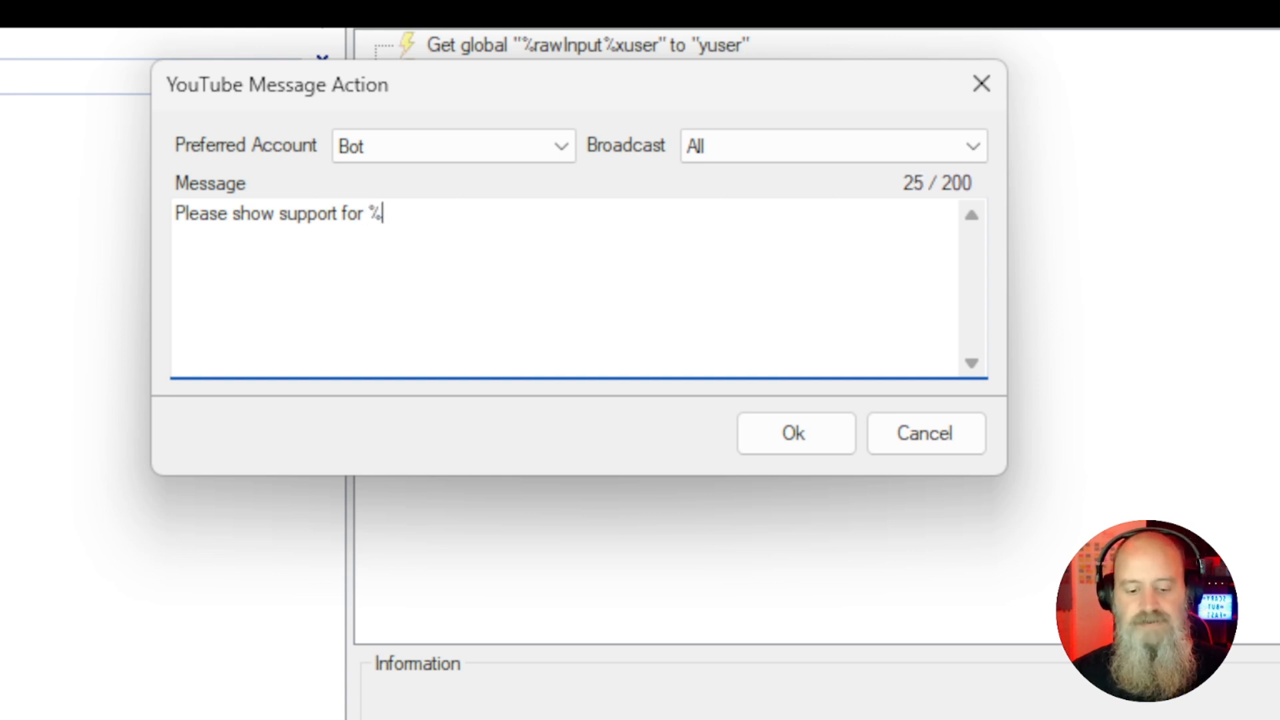
text(yuser%)
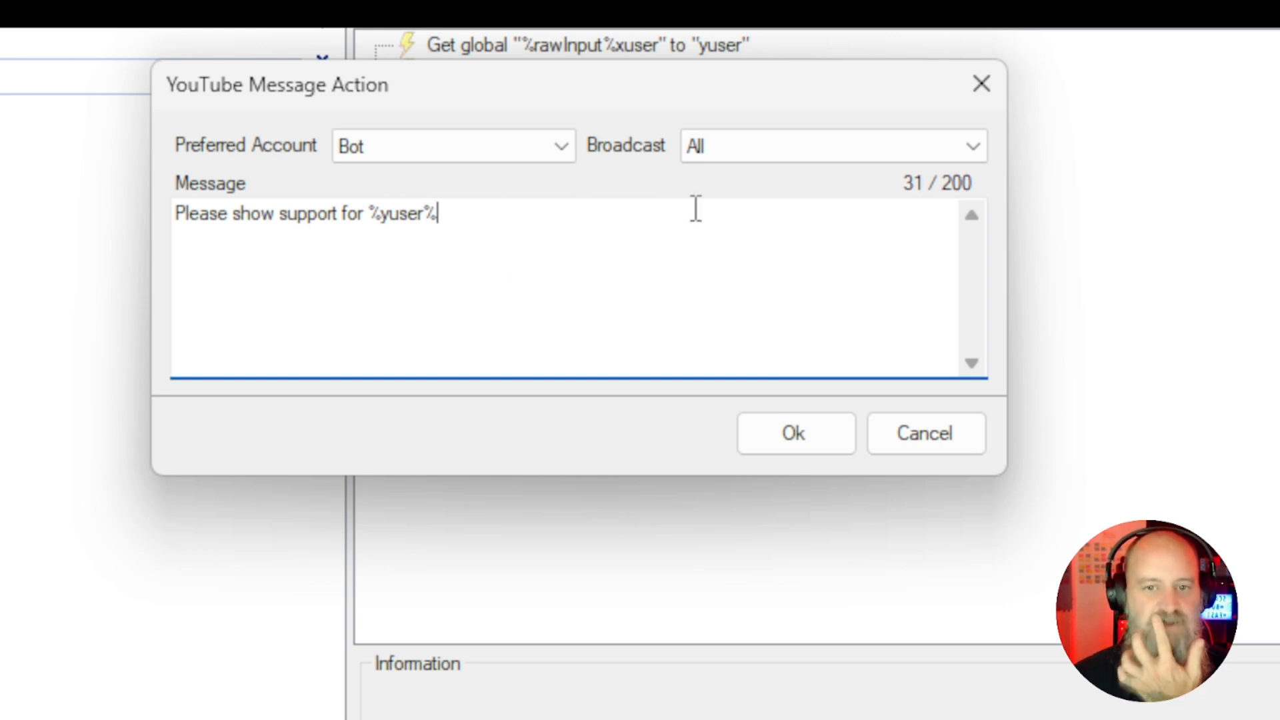
drag(669, 94, 688, 189)
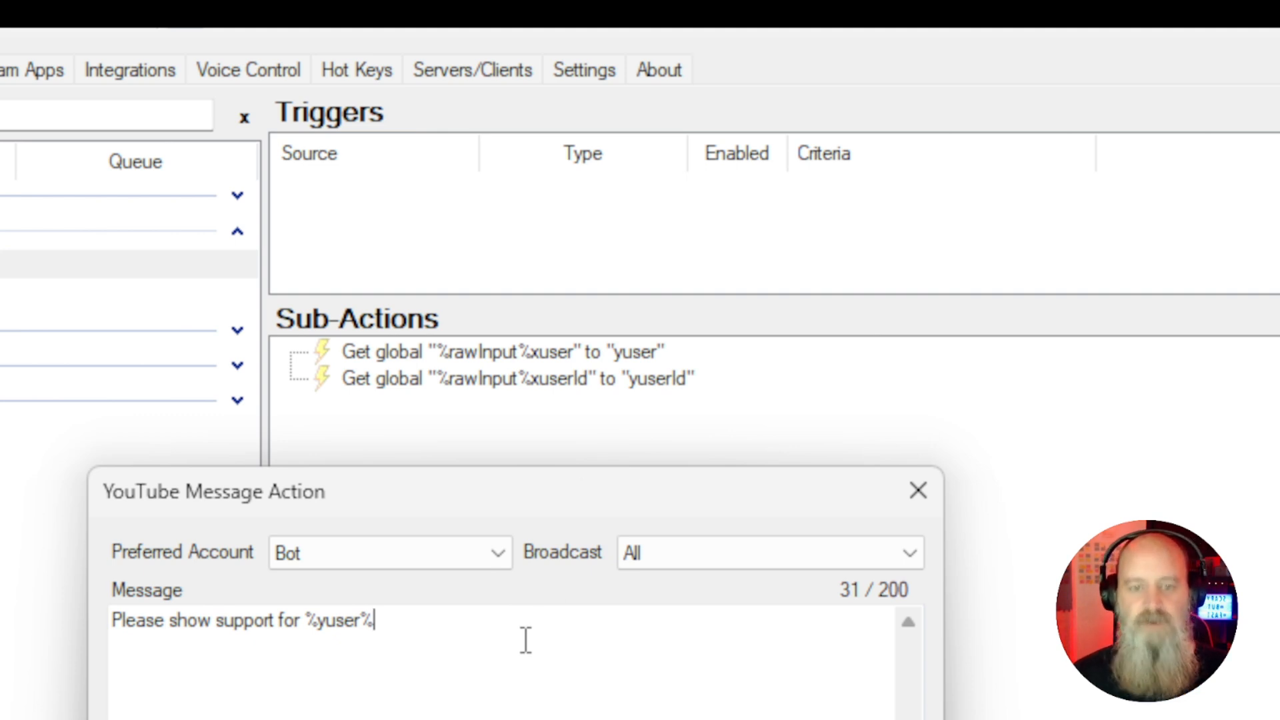
text(by sub)
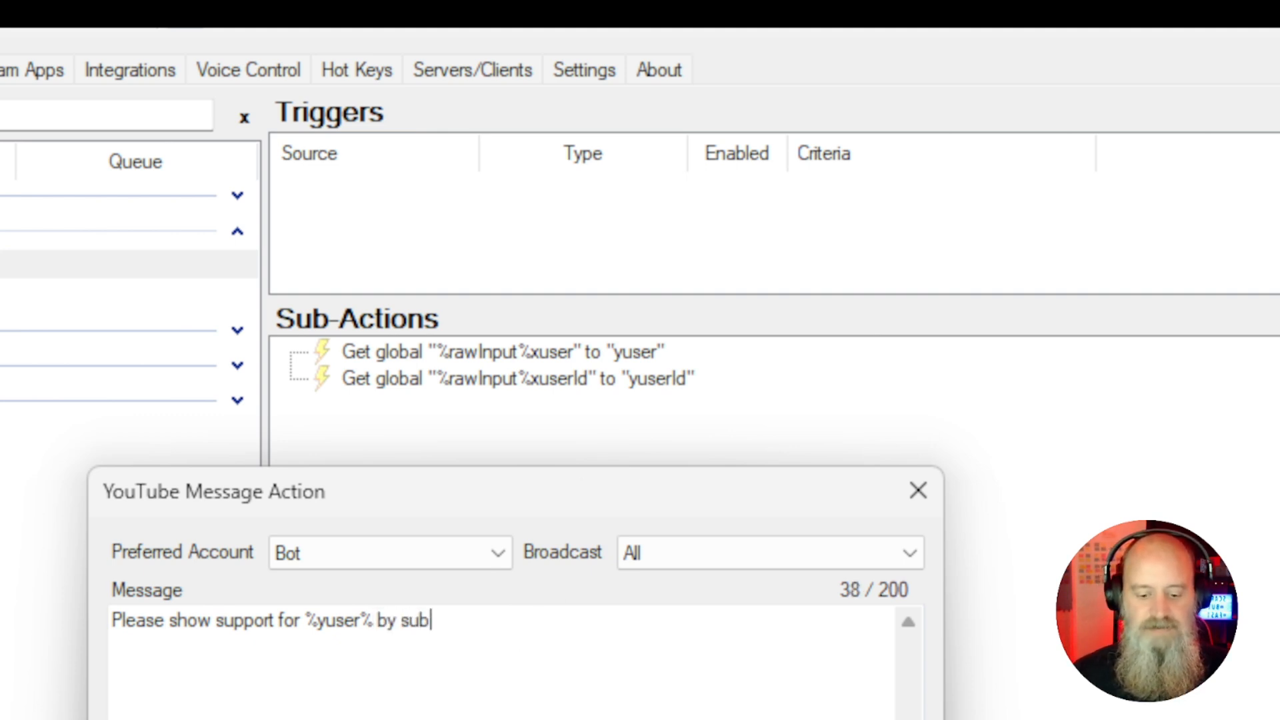
text(scribing to thei)
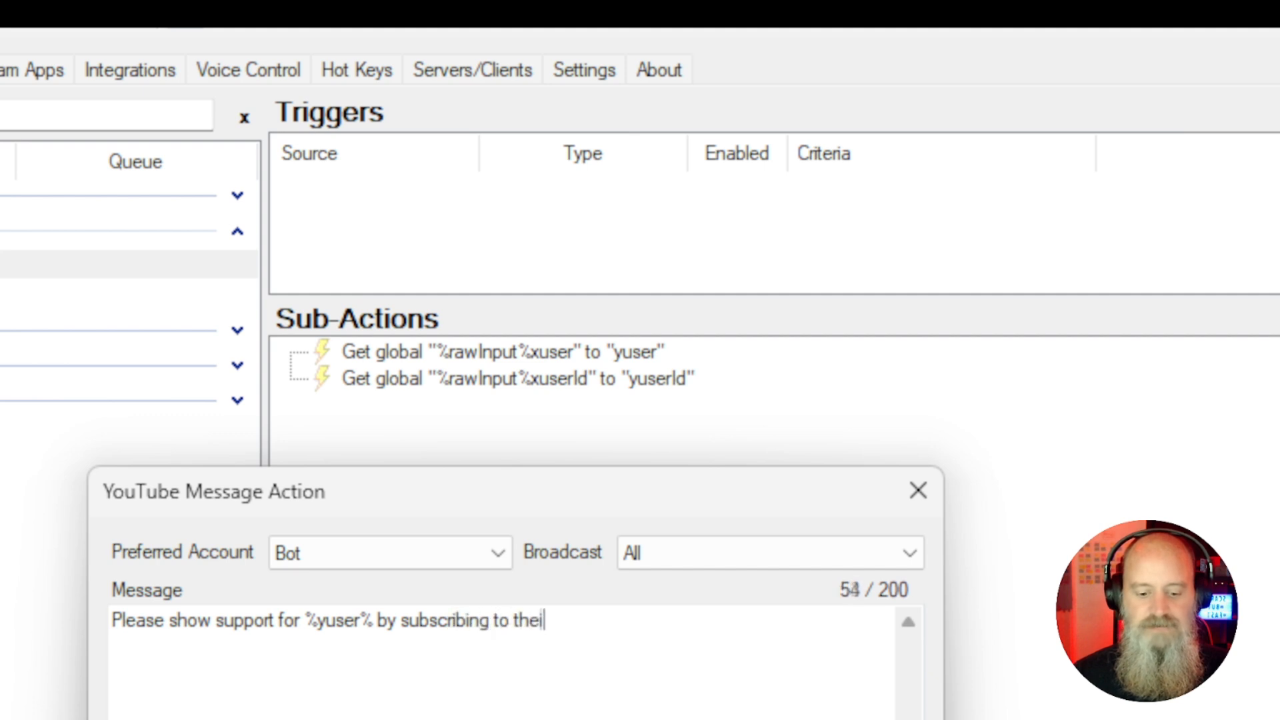
text(r channel )
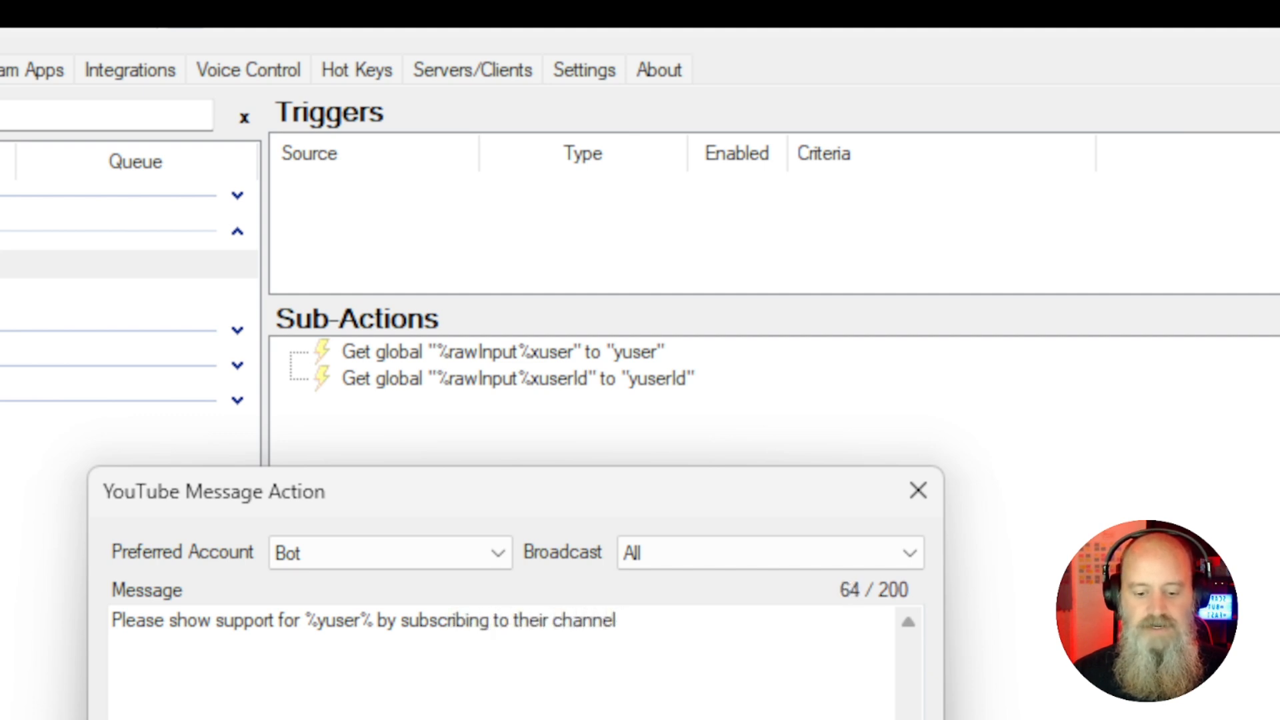
text(at:)
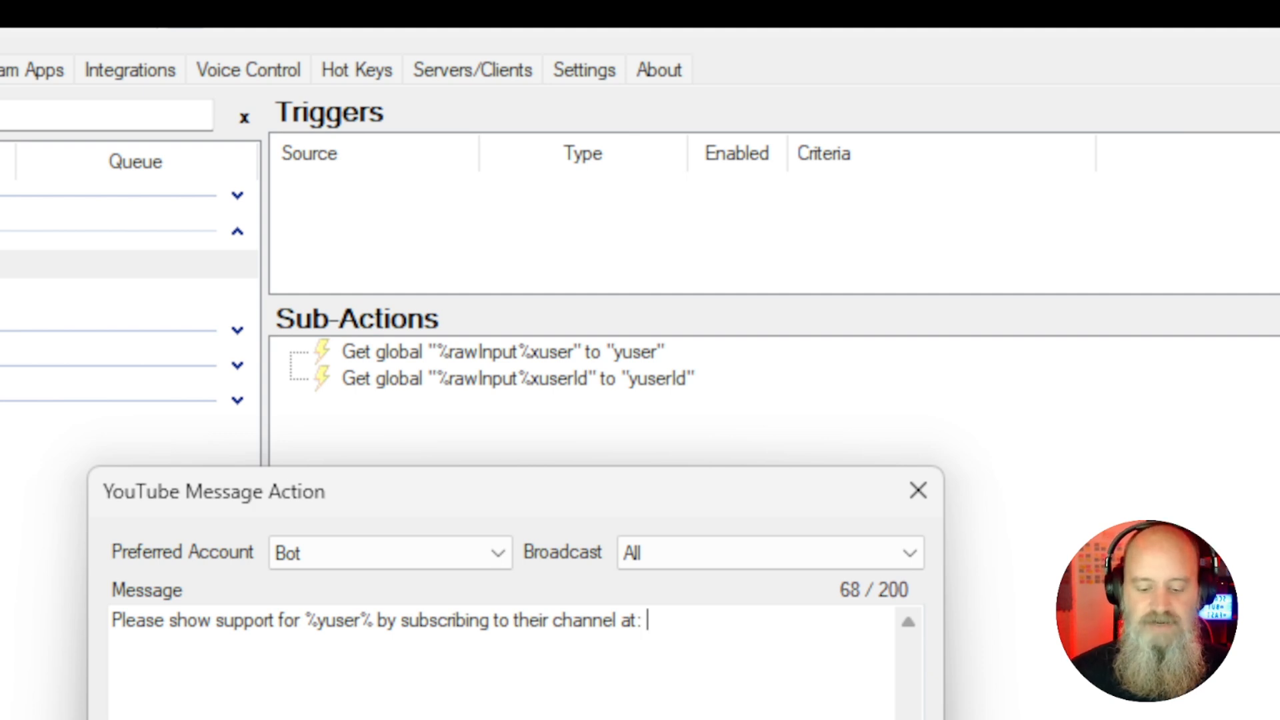
text(https)
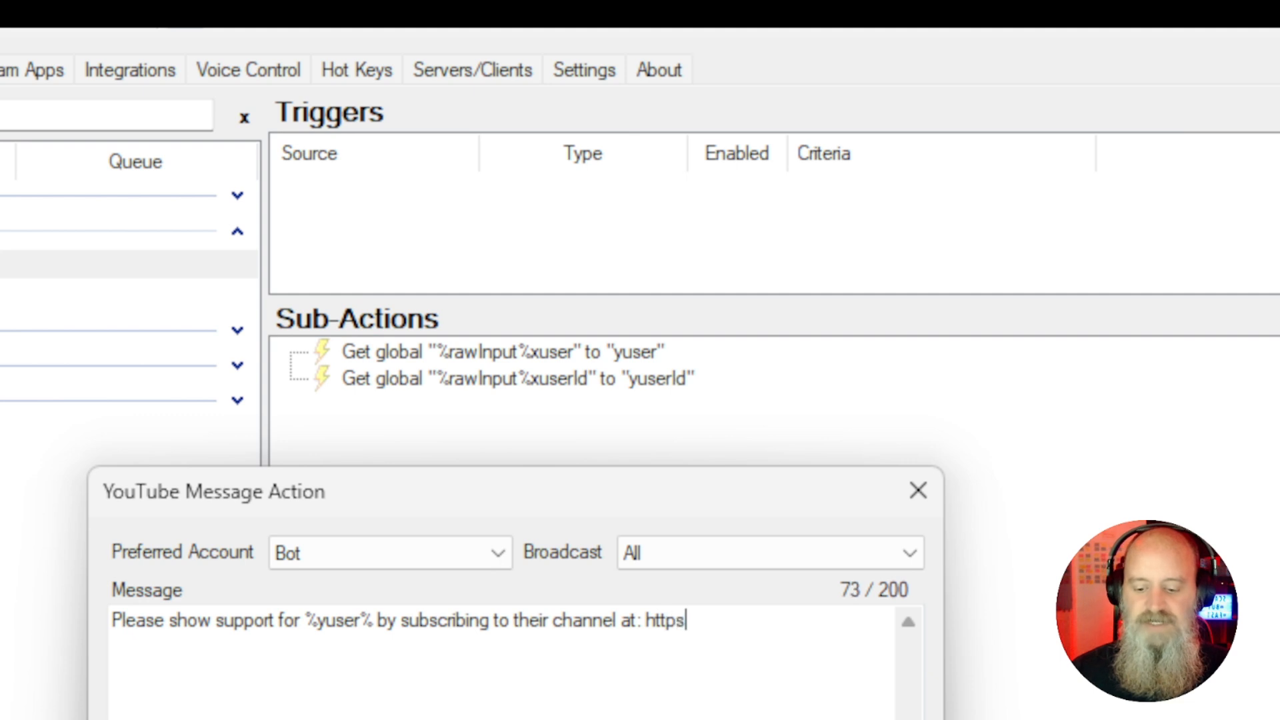
text(://)
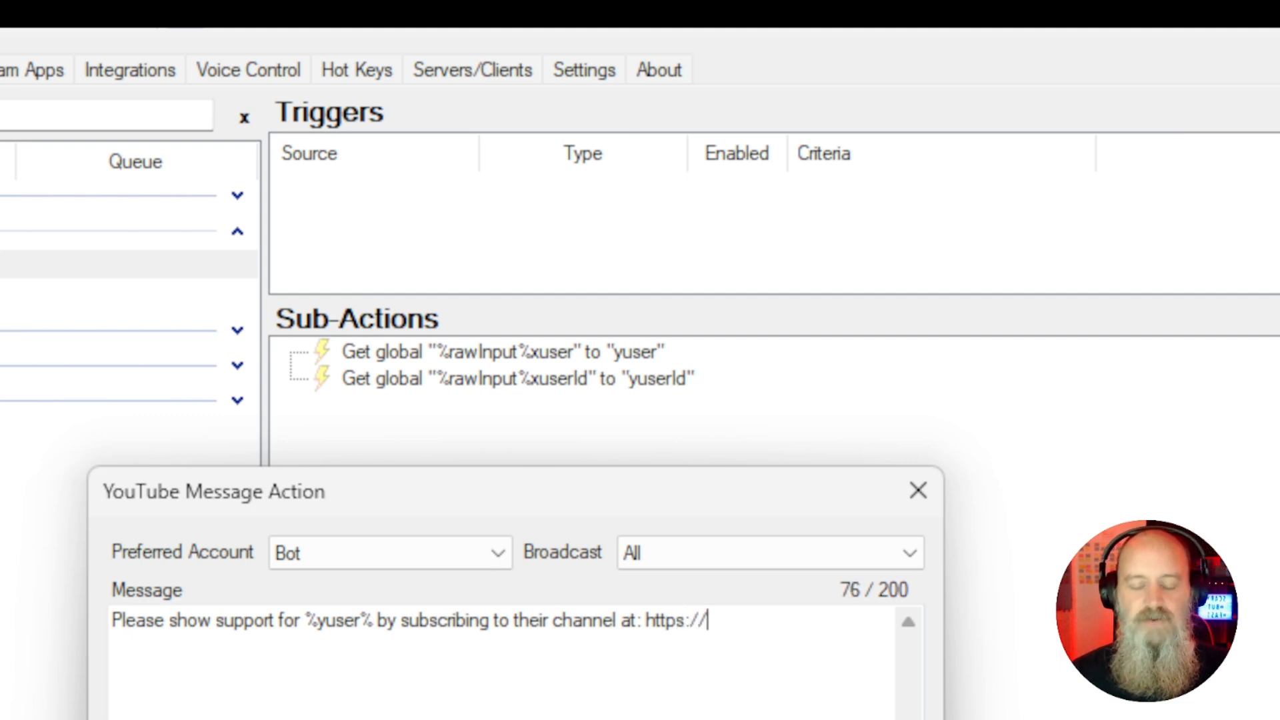
text(yout)
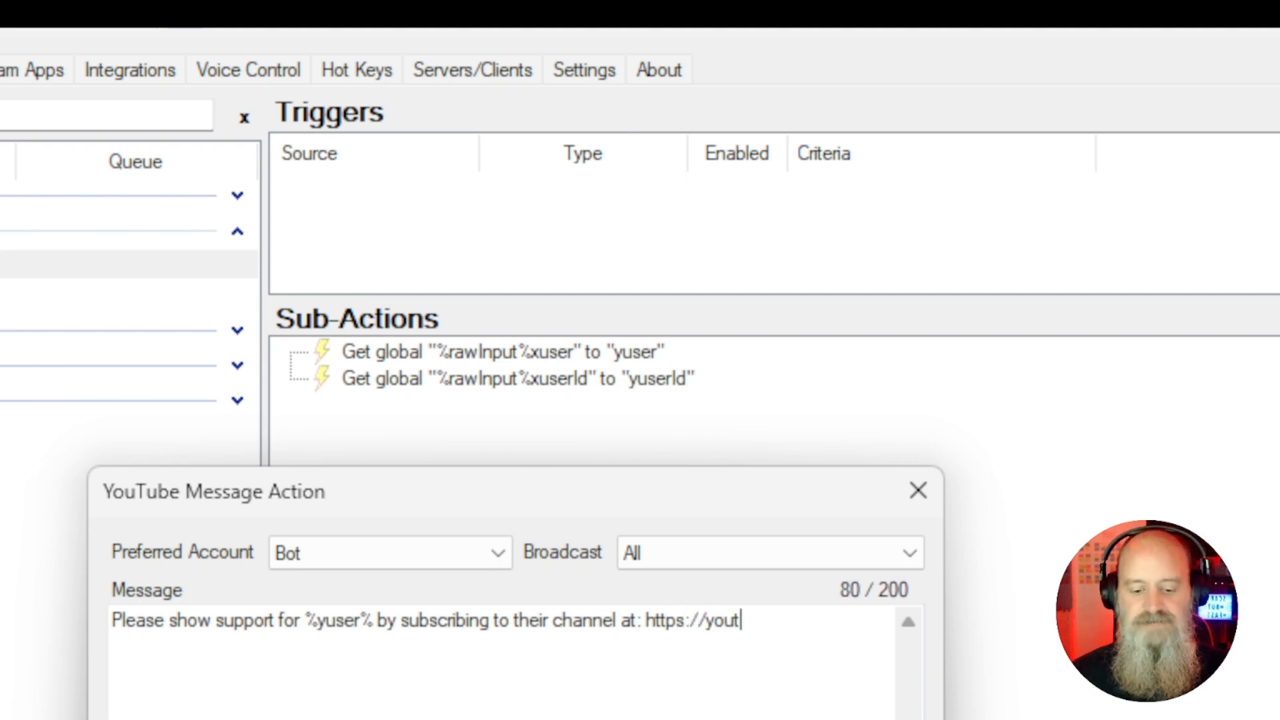
text(ube.com)
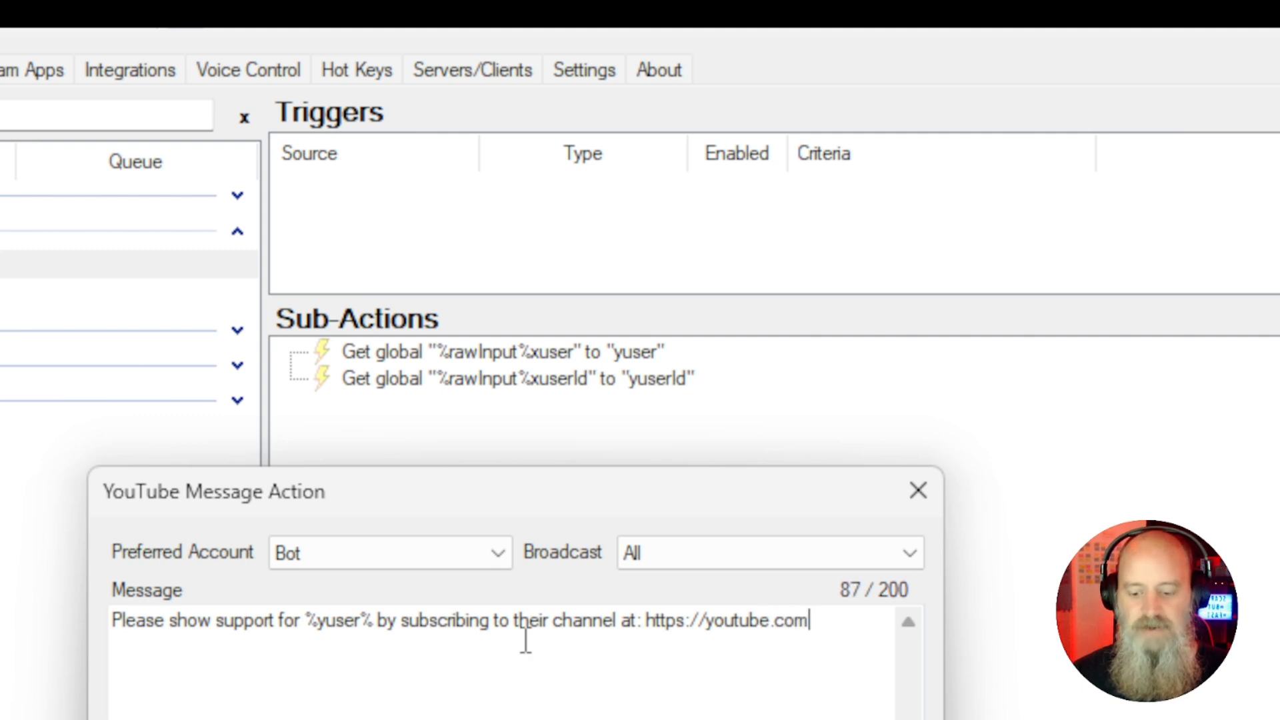
text(/chan)
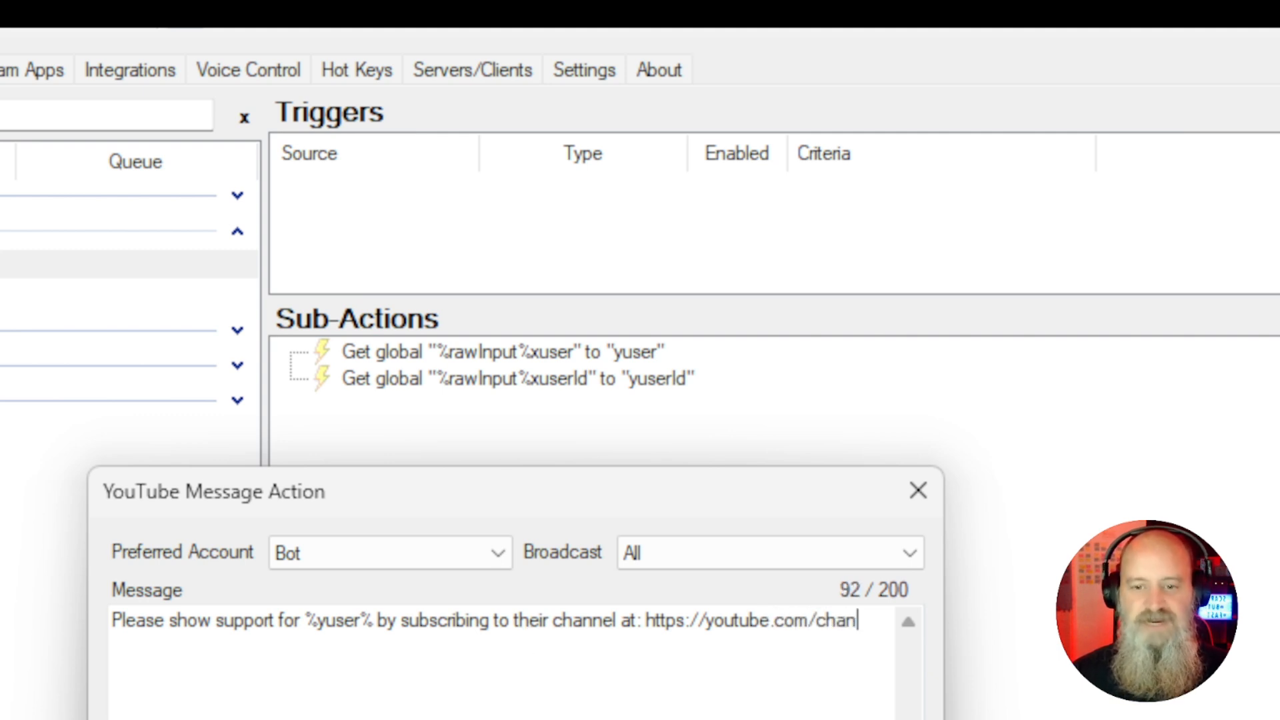
text(nel/)
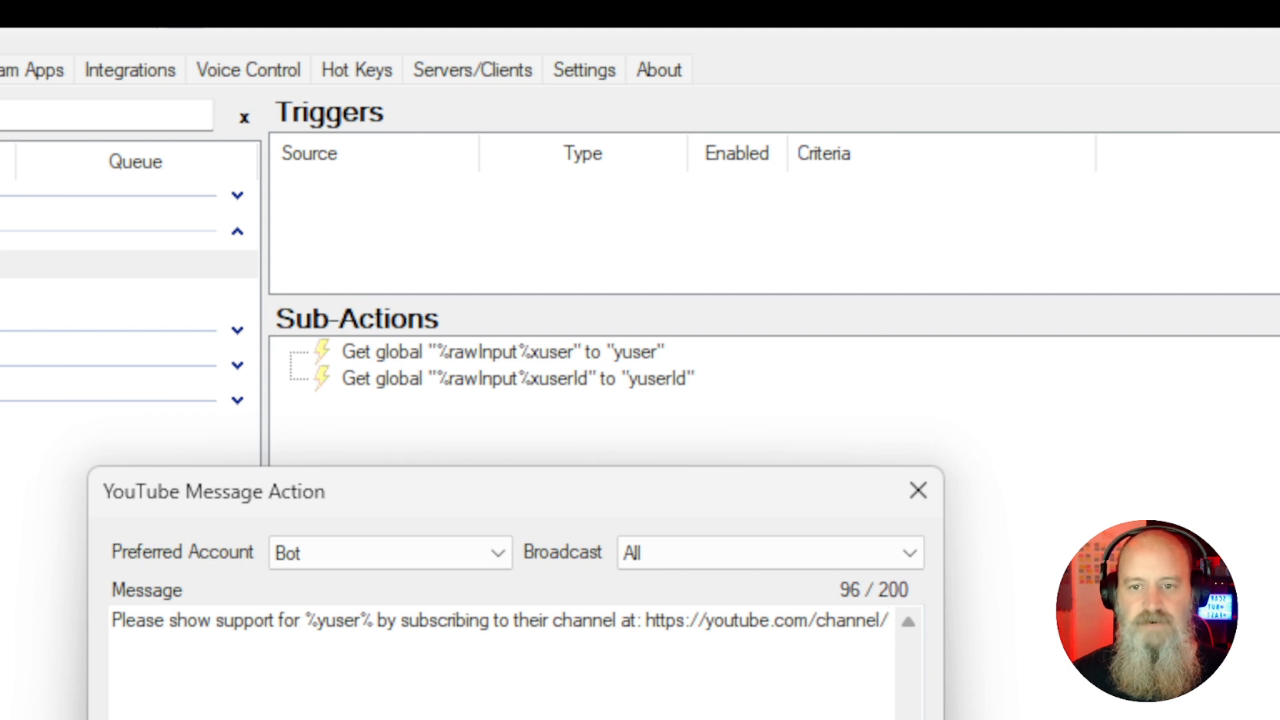
text(%y)
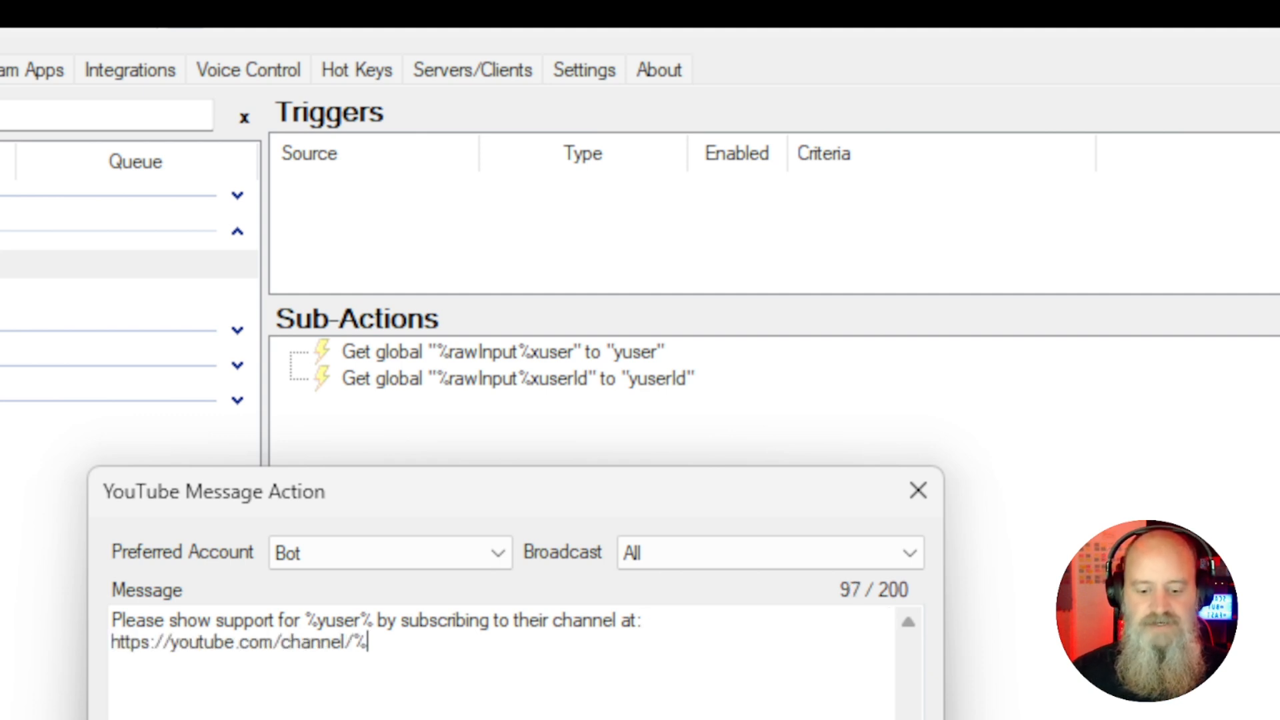
text(userId)
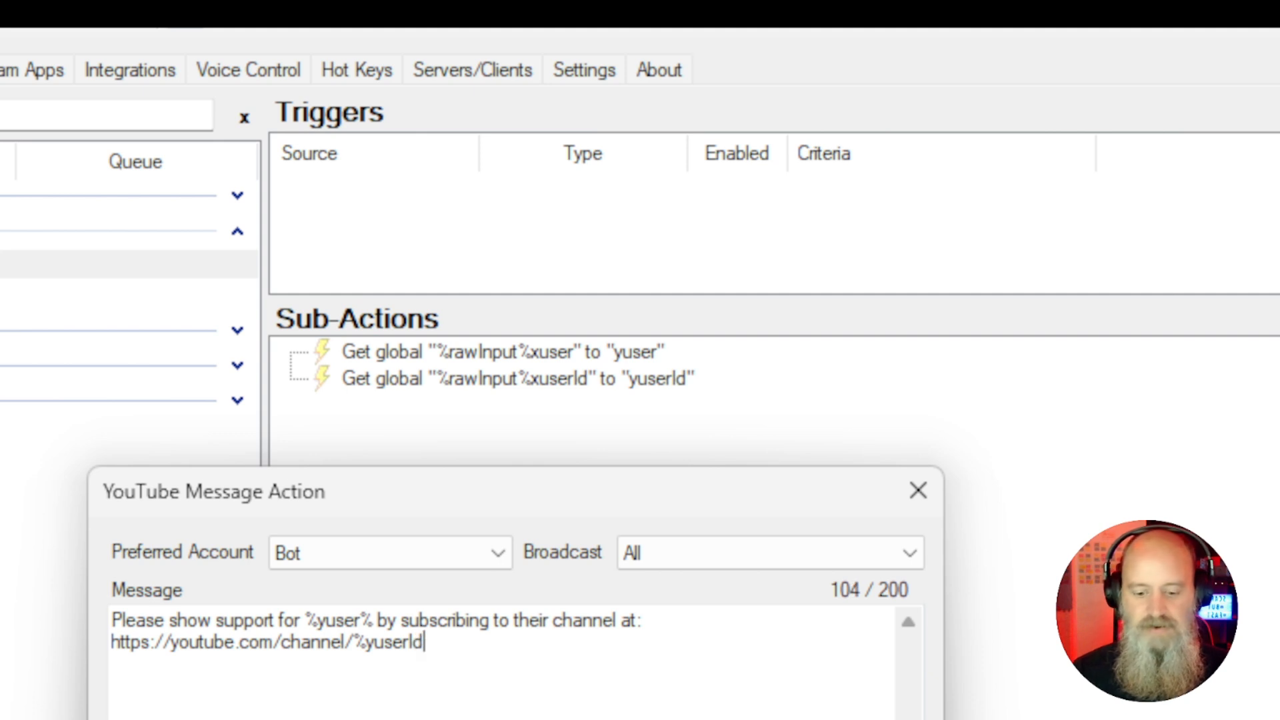
text(%)
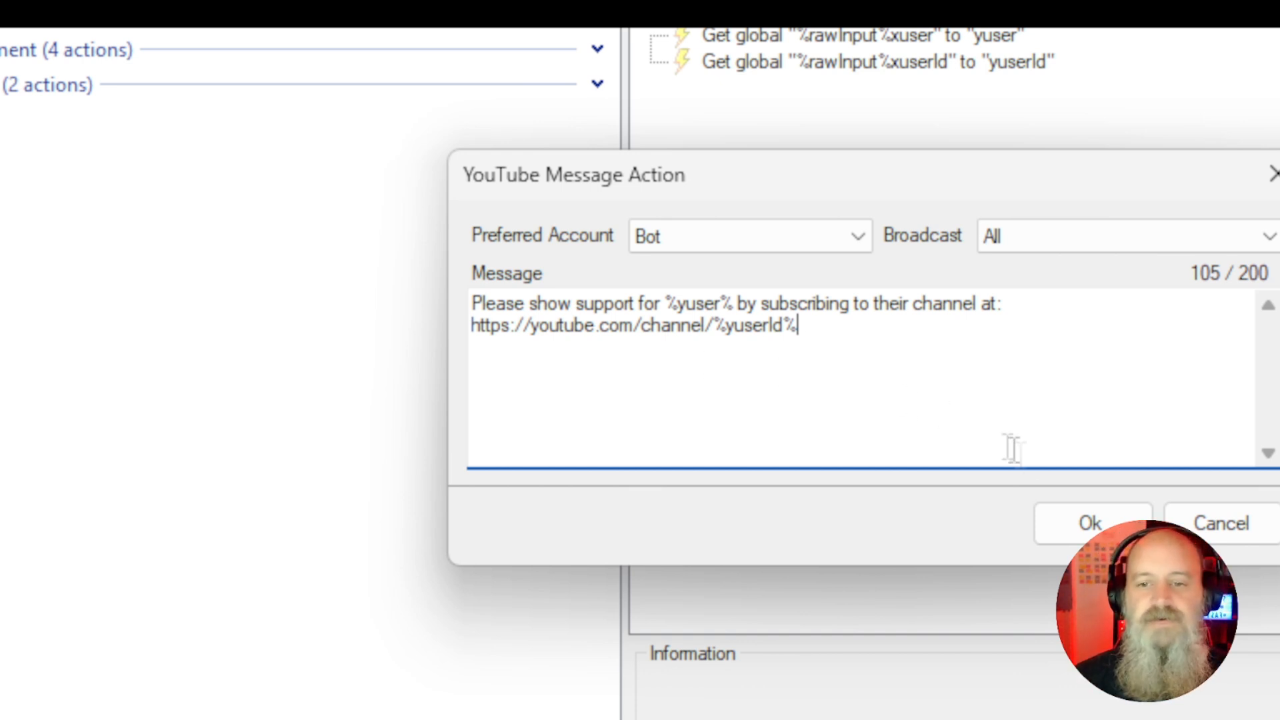
click(1075, 539)
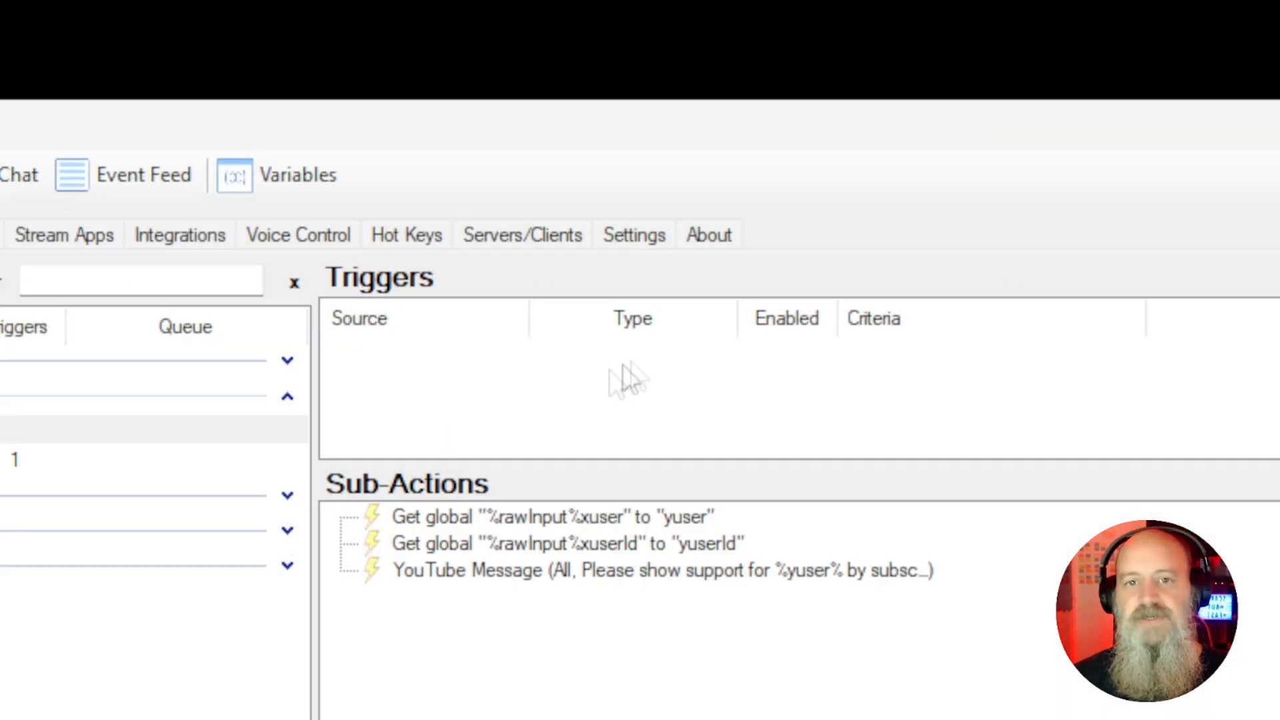
Add a Core Commands Command Triggered trigger and create a new command named "Shout Out" with the command !so
right_click(496, 366)
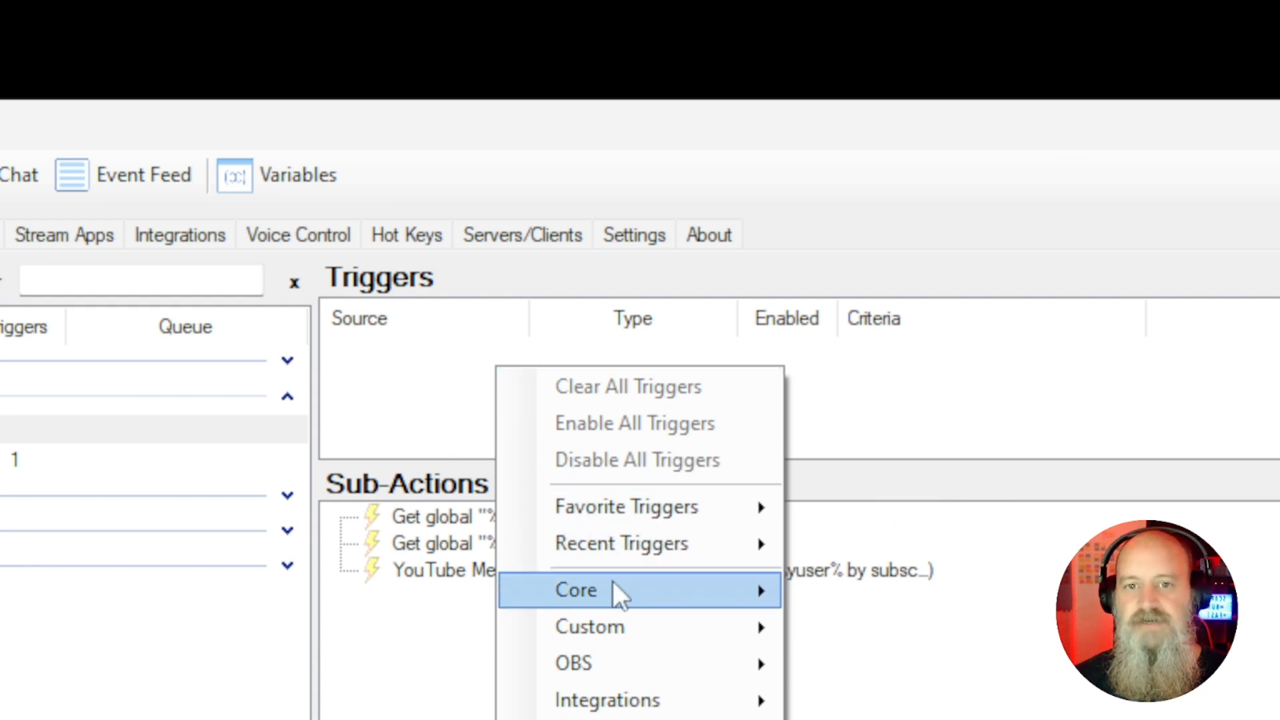
mouse_move(614, 582)
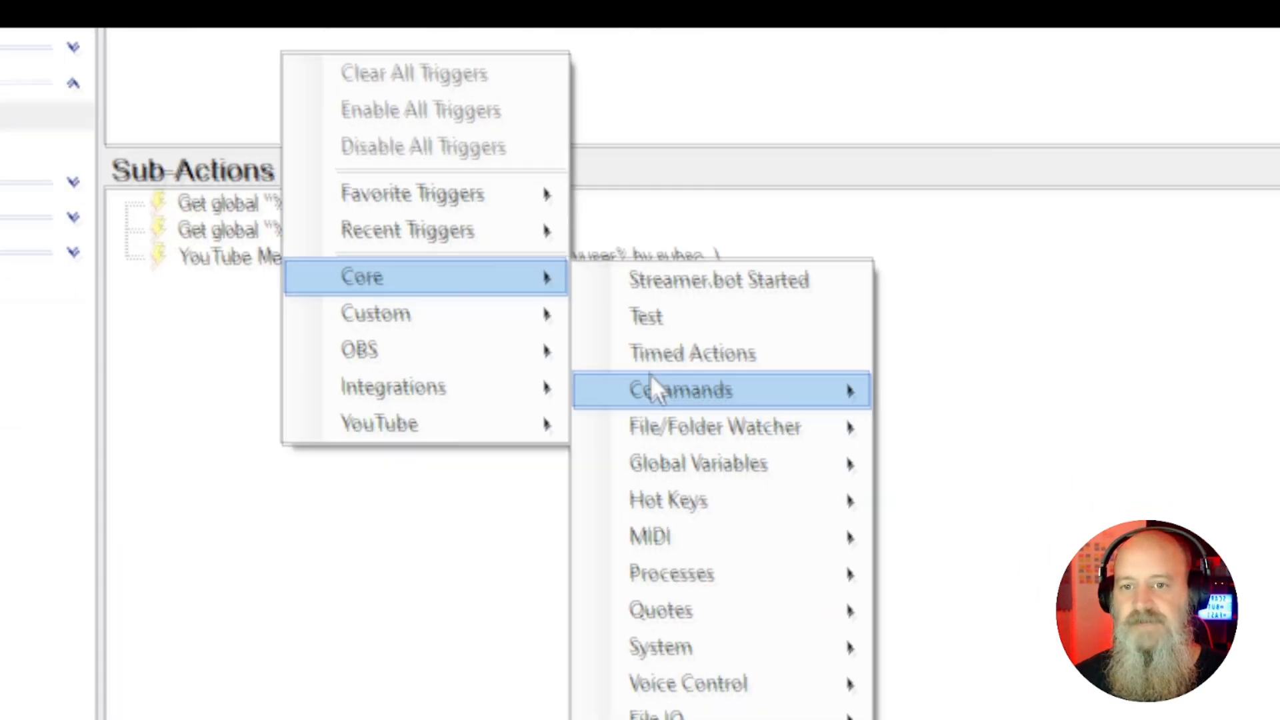
mouse_move(876, 700)
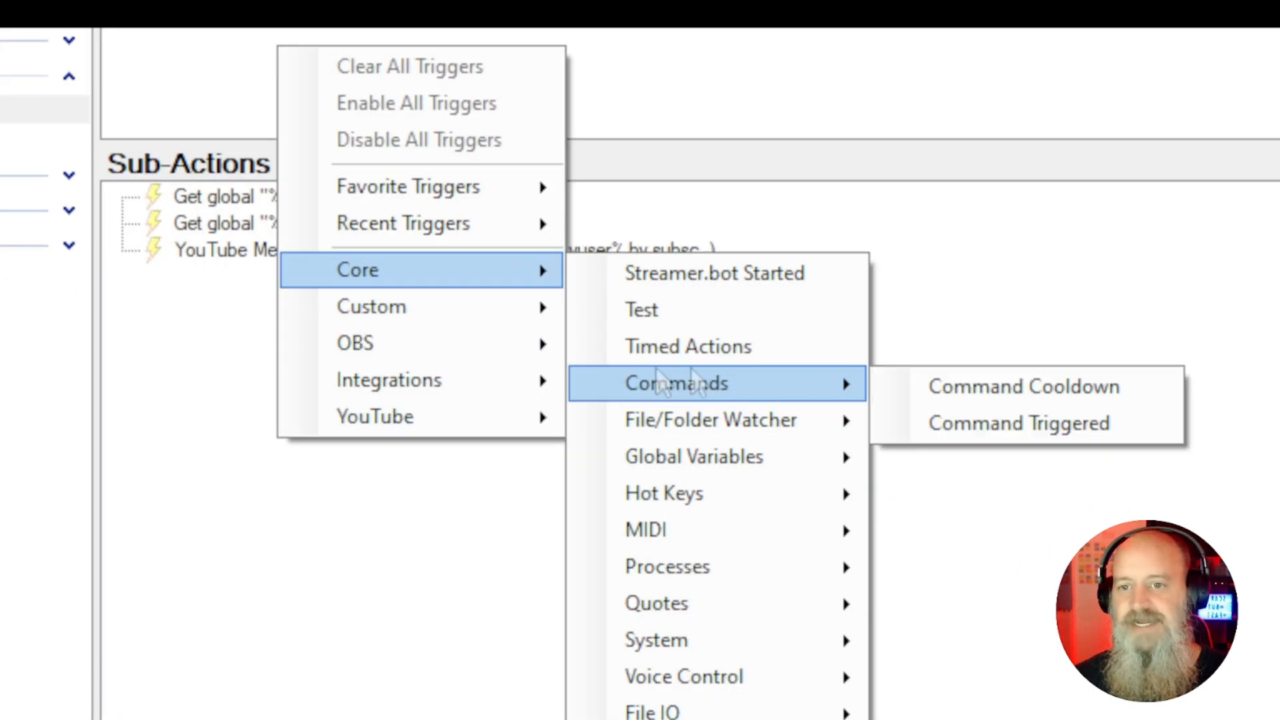
click(982, 422)
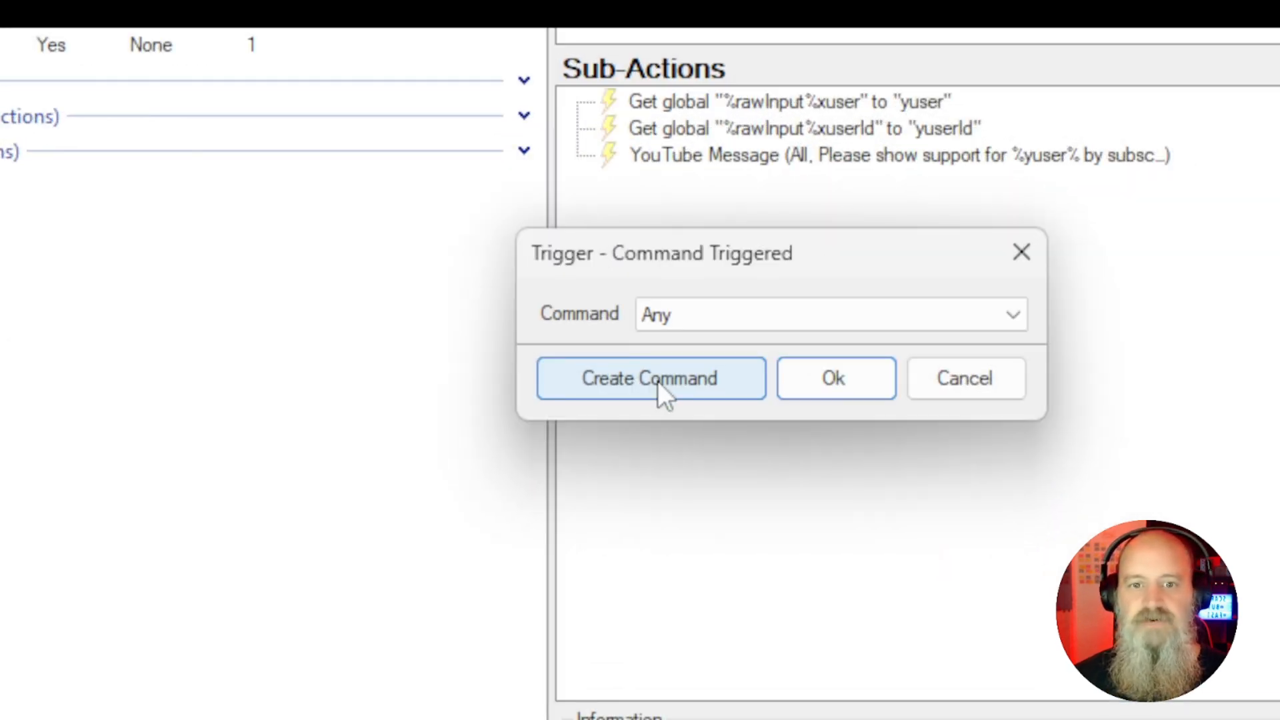
click(657, 382)
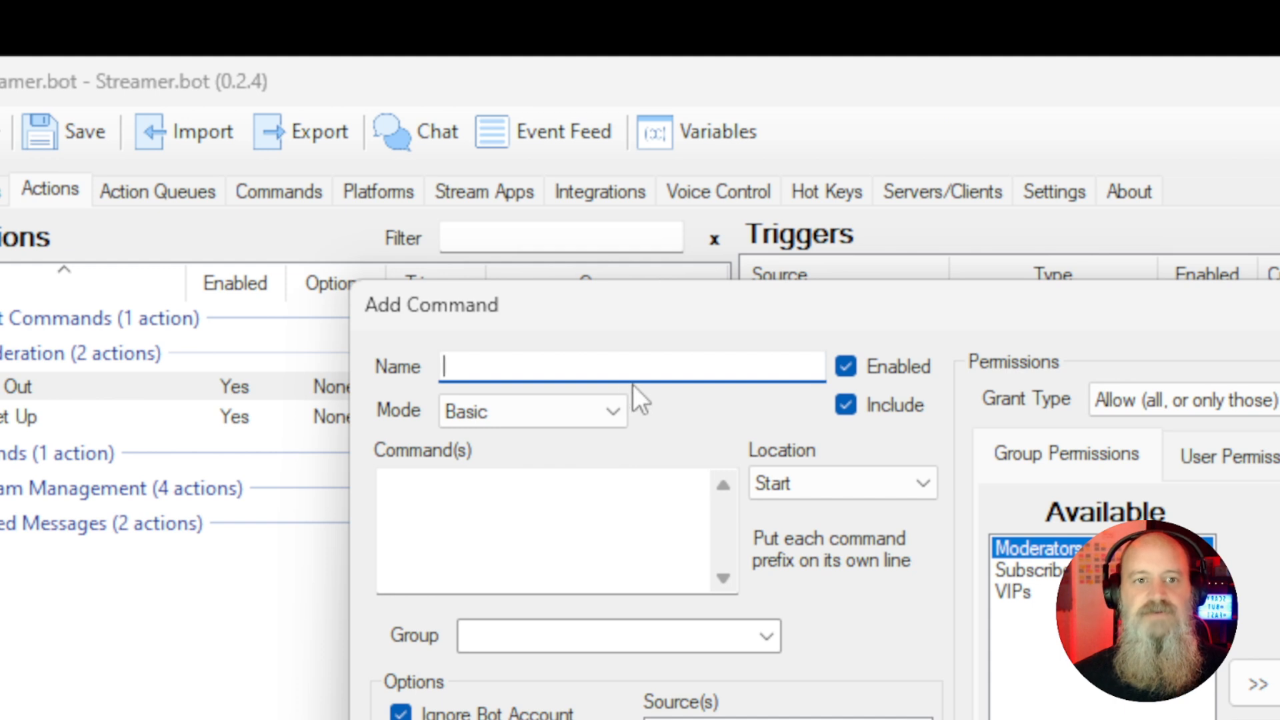
text(Shout Out)
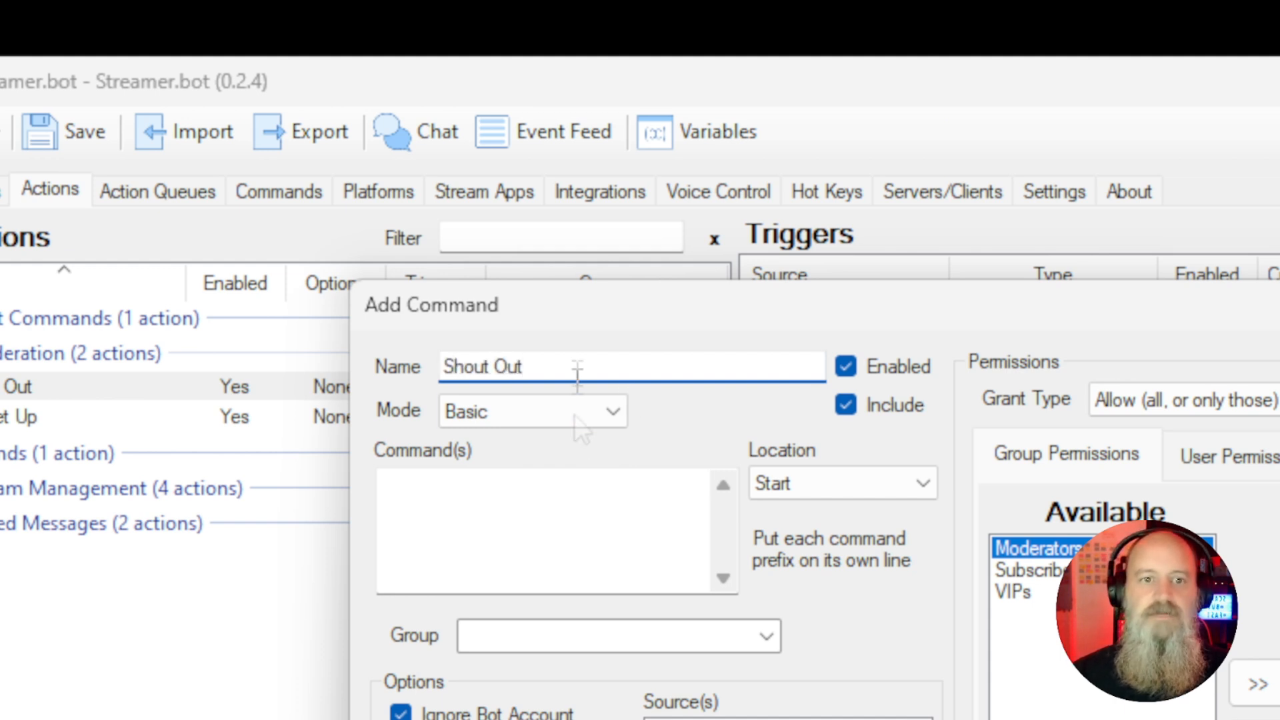
click(548, 514)
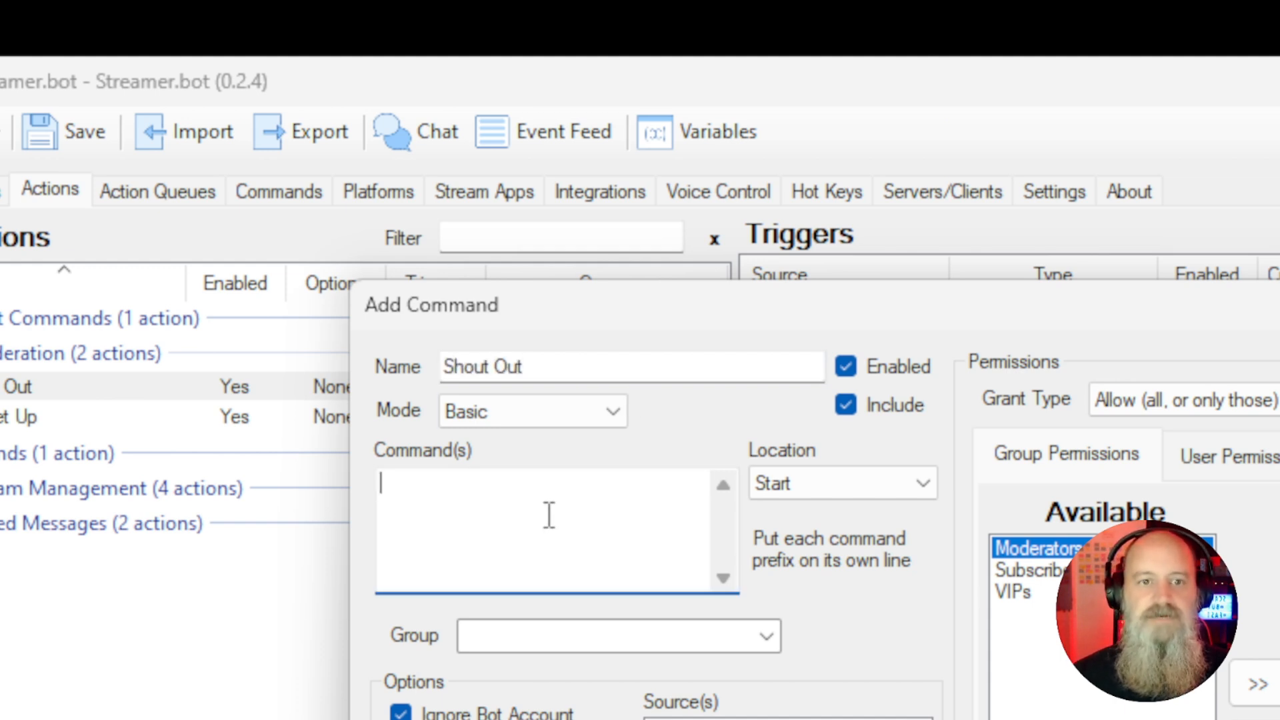
text(!so)
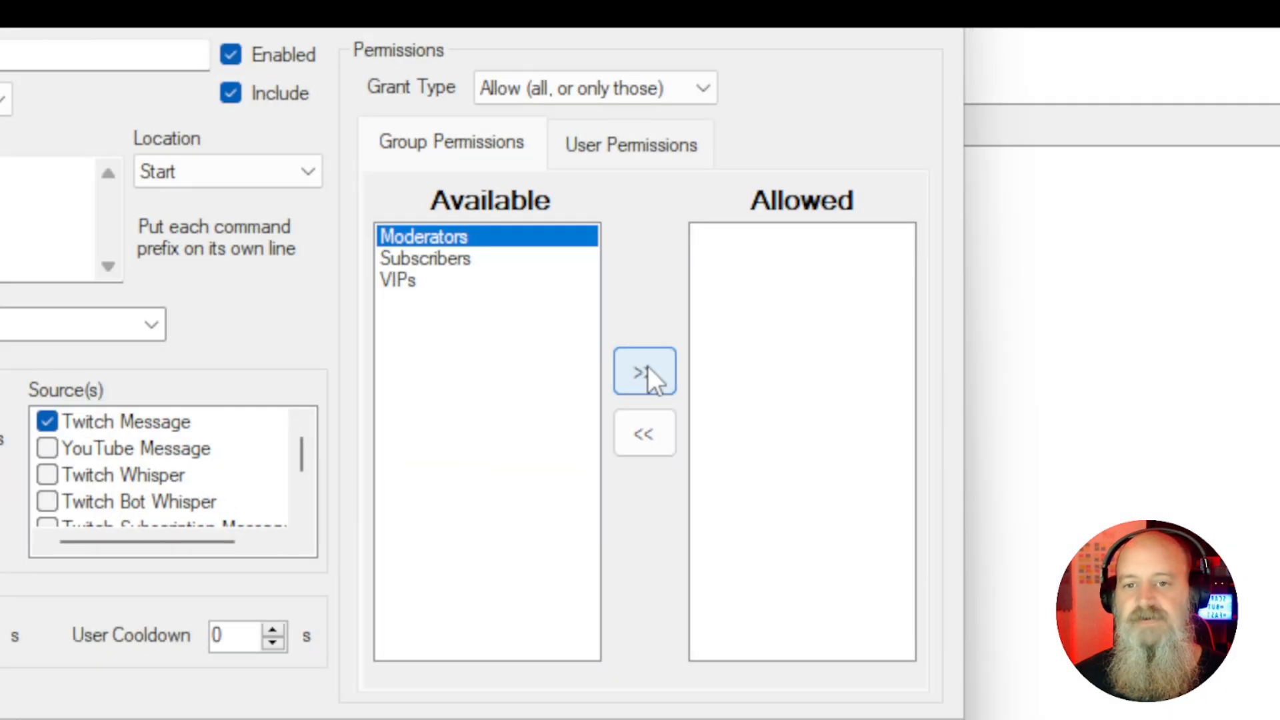
Limit the command's sources to YouTube Message only, then confirm the command and the trigger
click(647, 373)
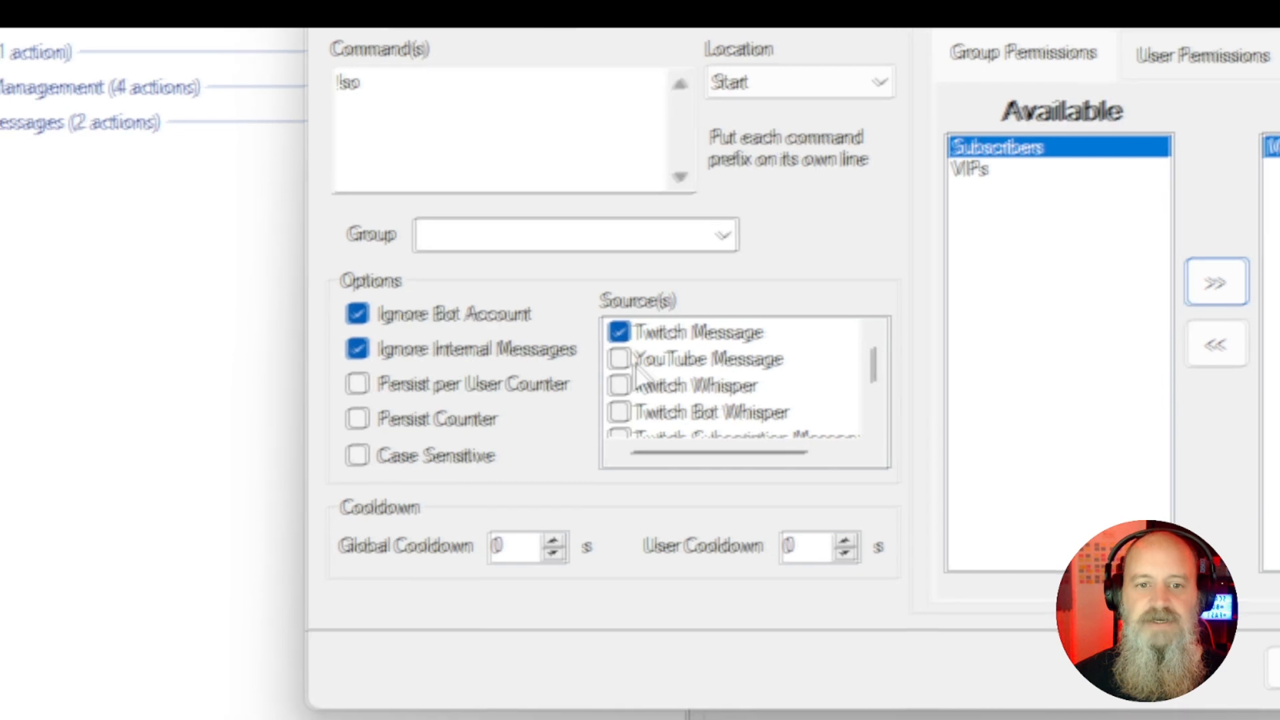
click(48, 450)
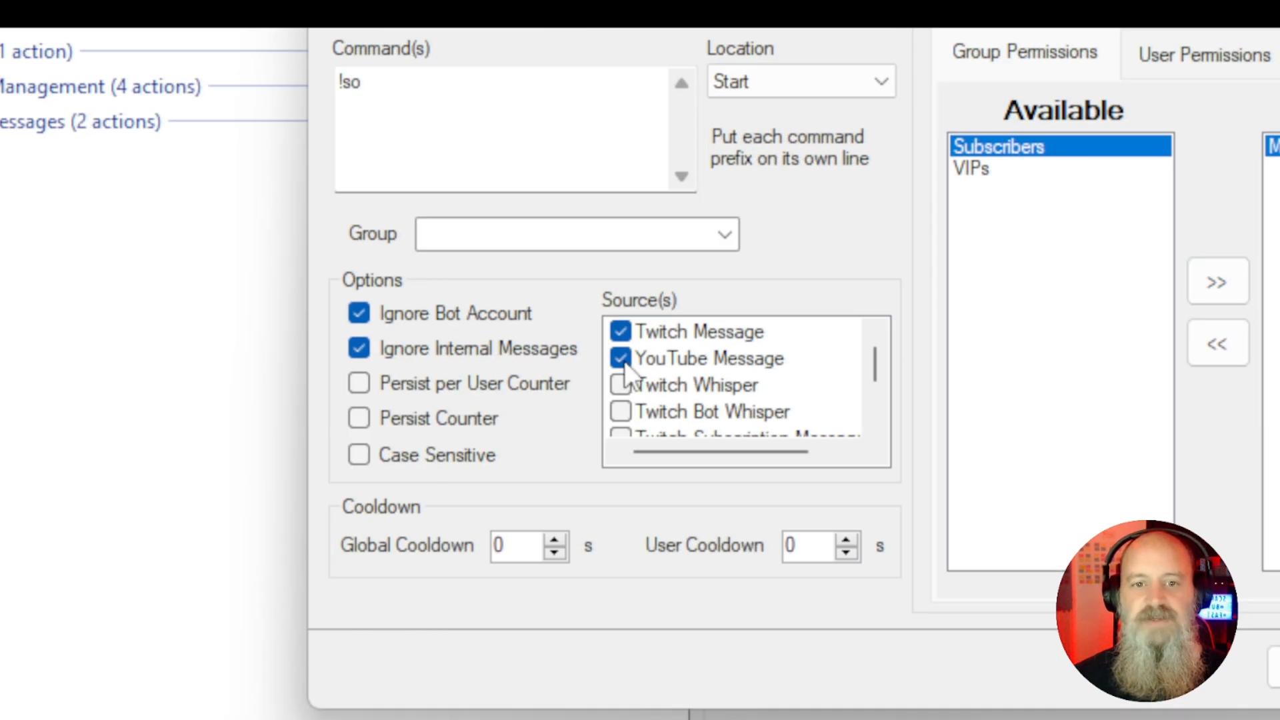
click(626, 332)
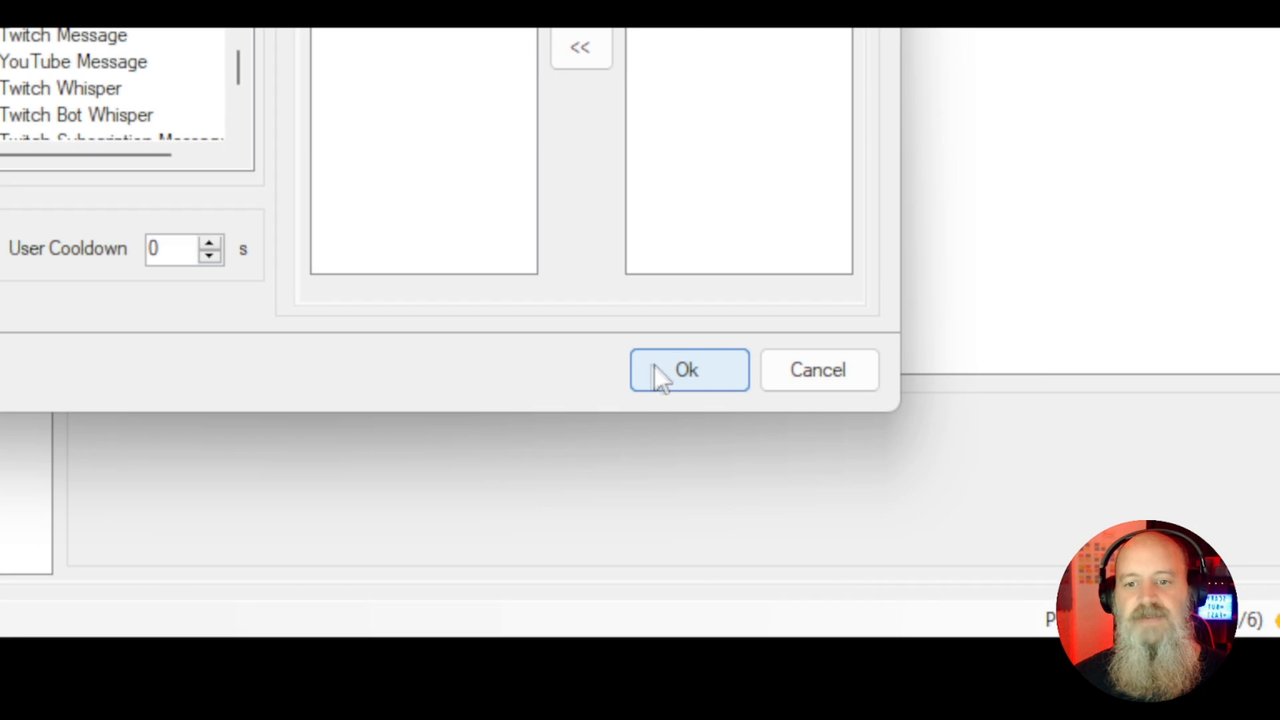
click(654, 366)
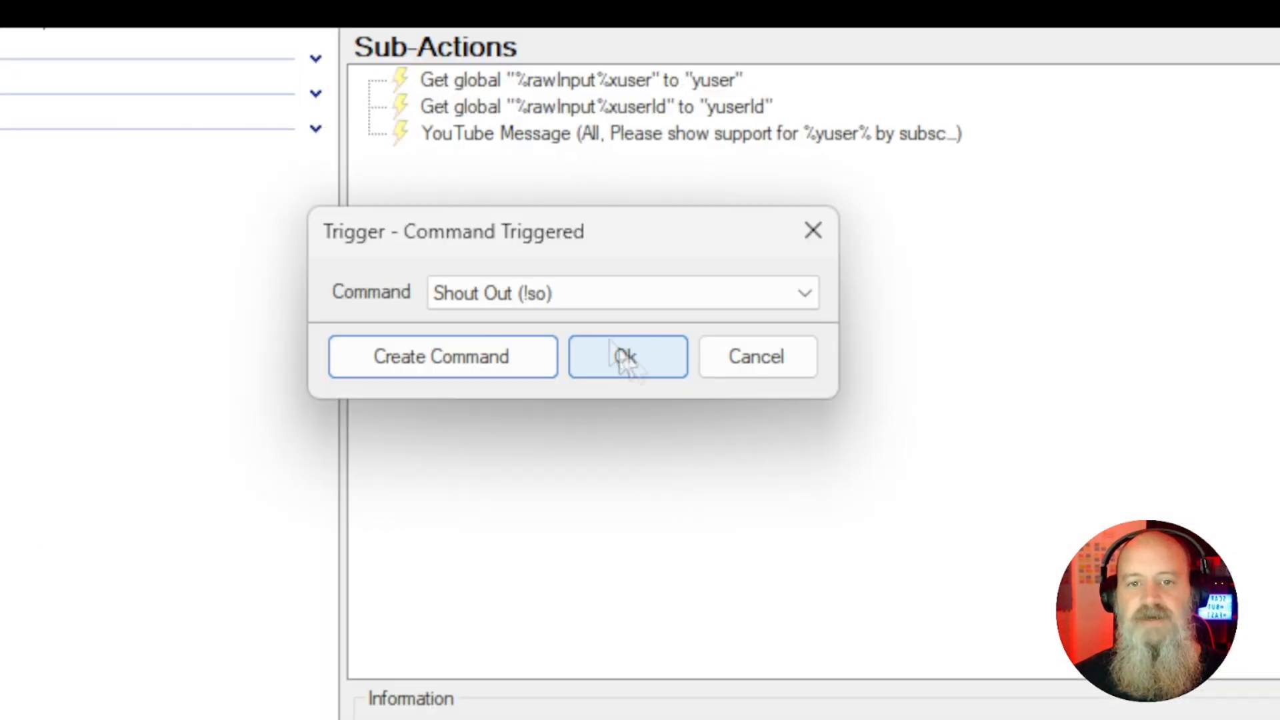
click(639, 341)
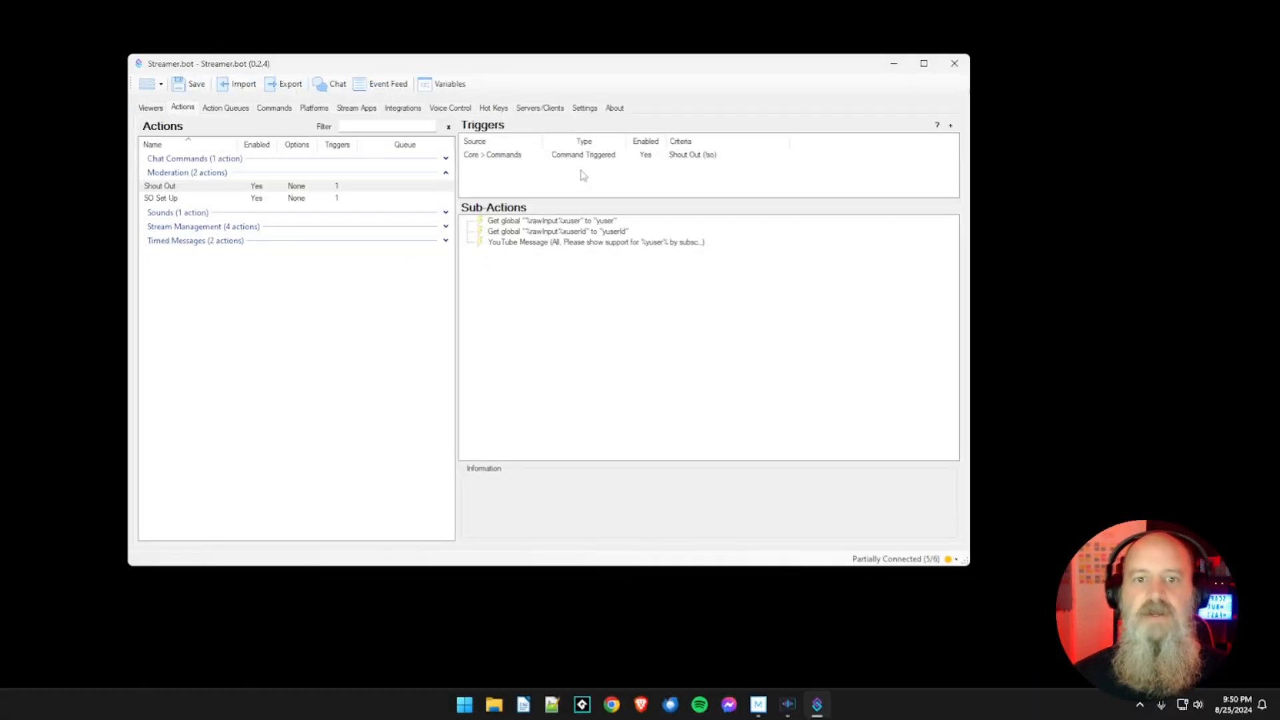
Review the SO Set Up and Shout Out actions and the Shout Out message sub-action's details
click(301, 202)
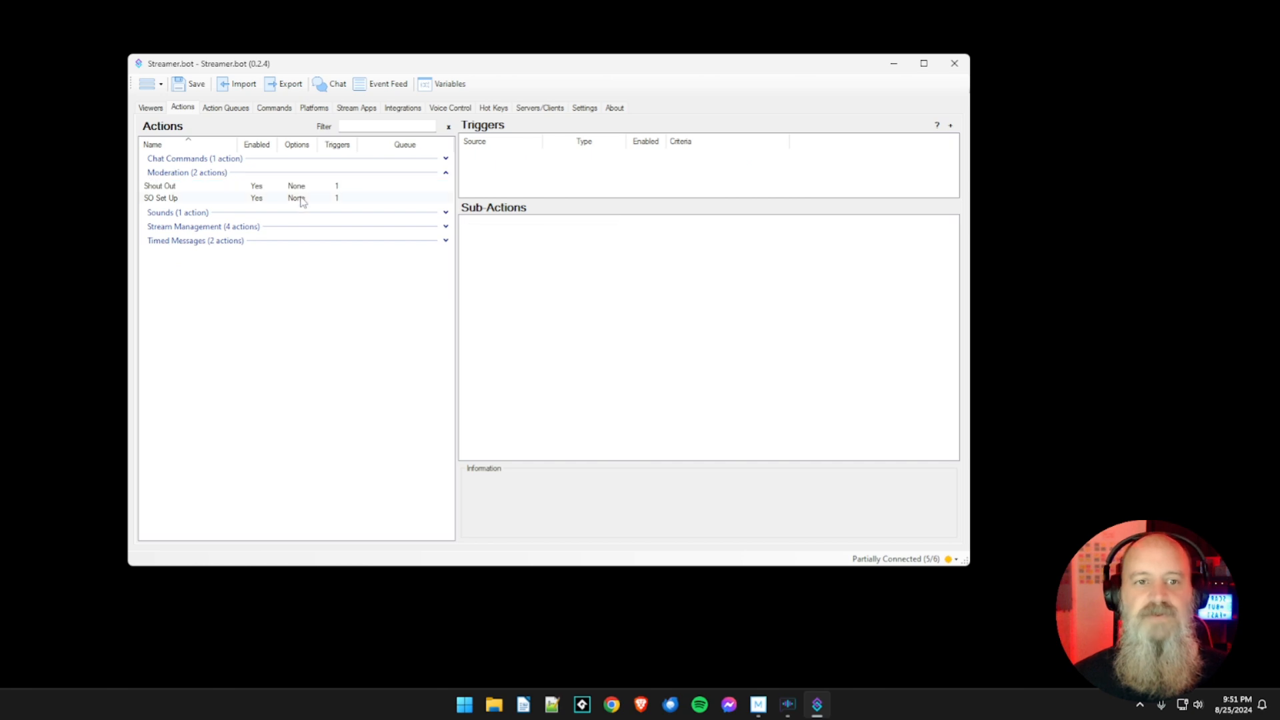
click(302, 200)
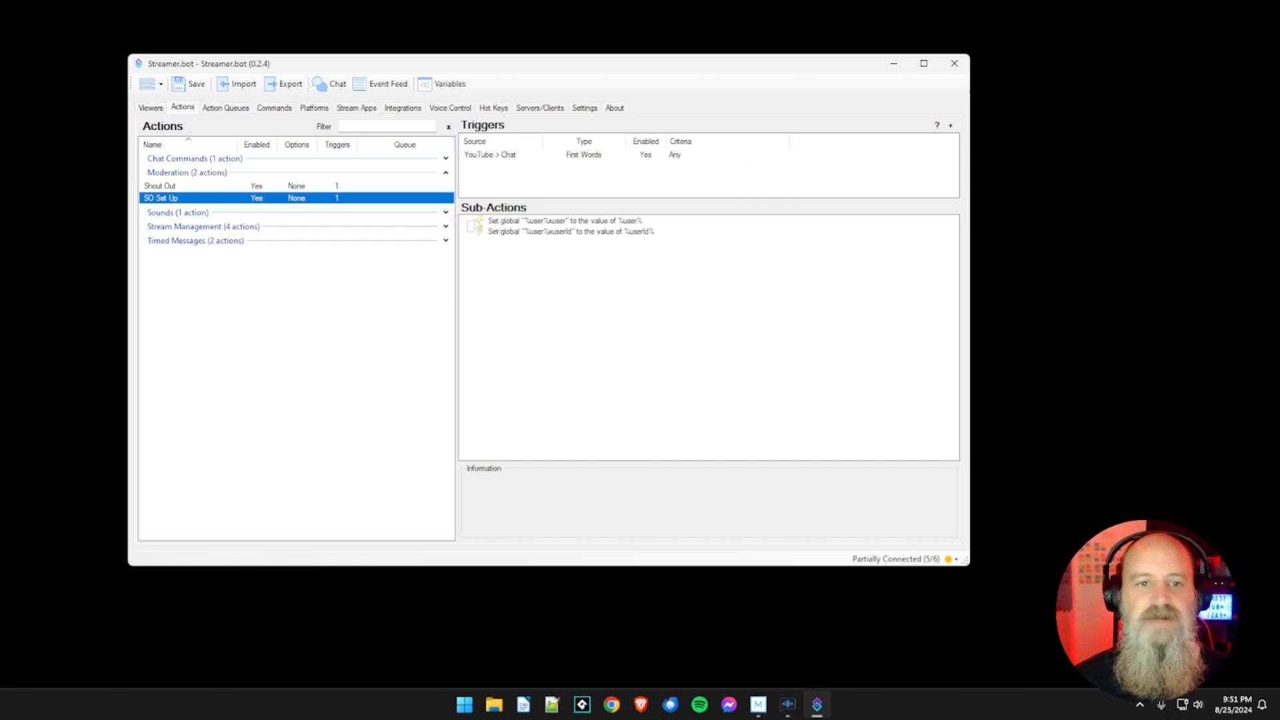
click(300, 187)
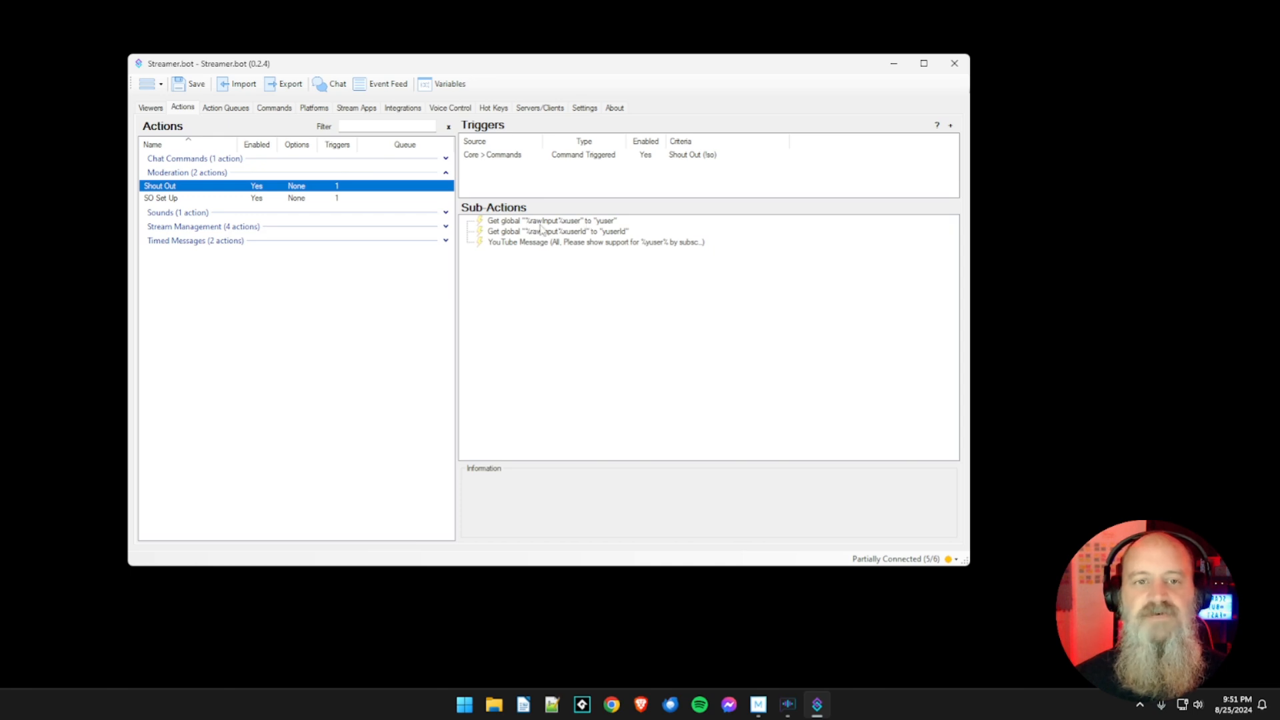
click(565, 243)
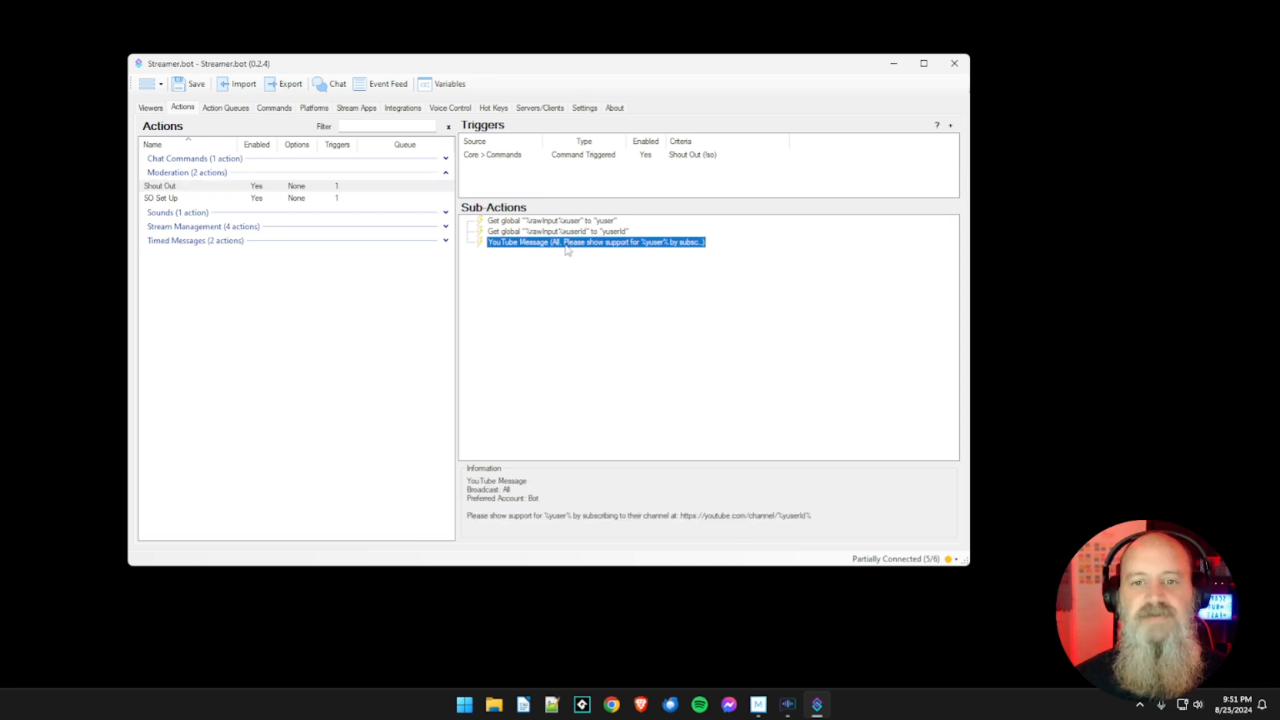